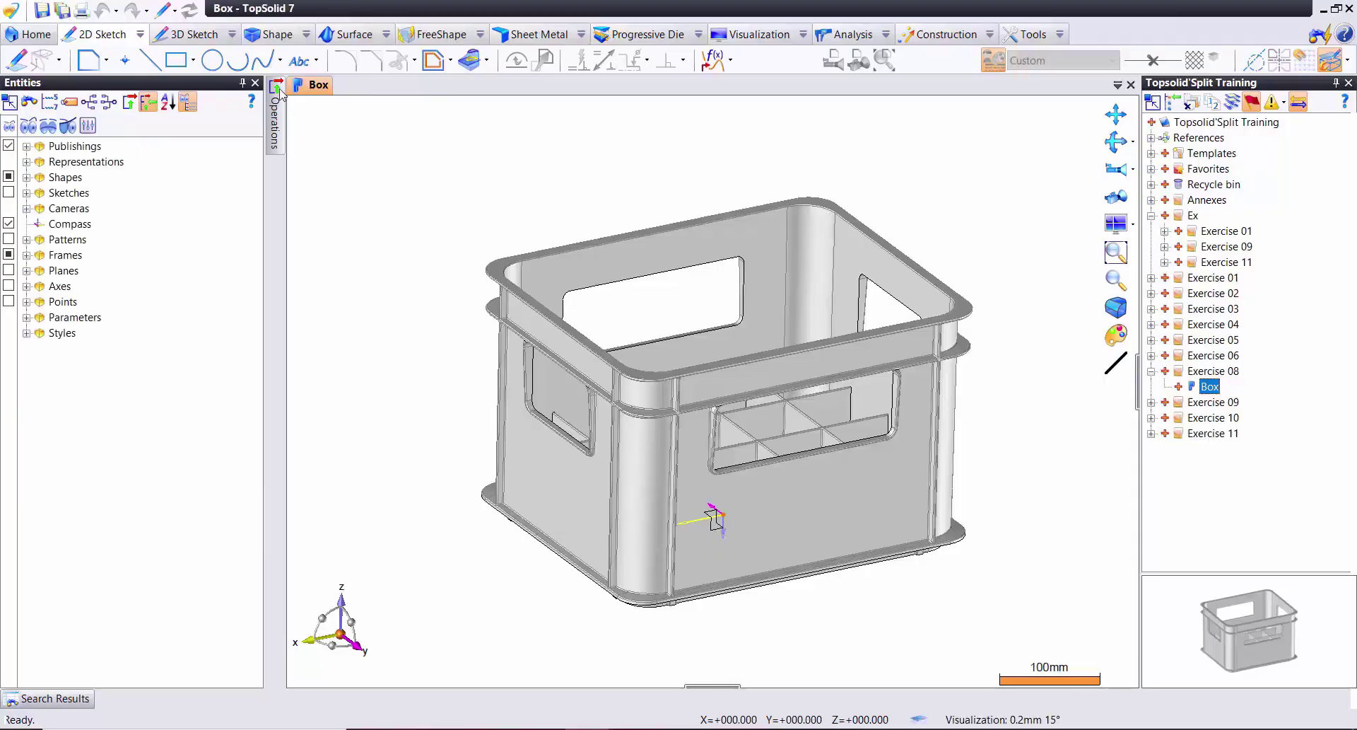
# - Copy the Exercise 08 folder and paste it into the Ex folder
pyautogui.click(256, 82)
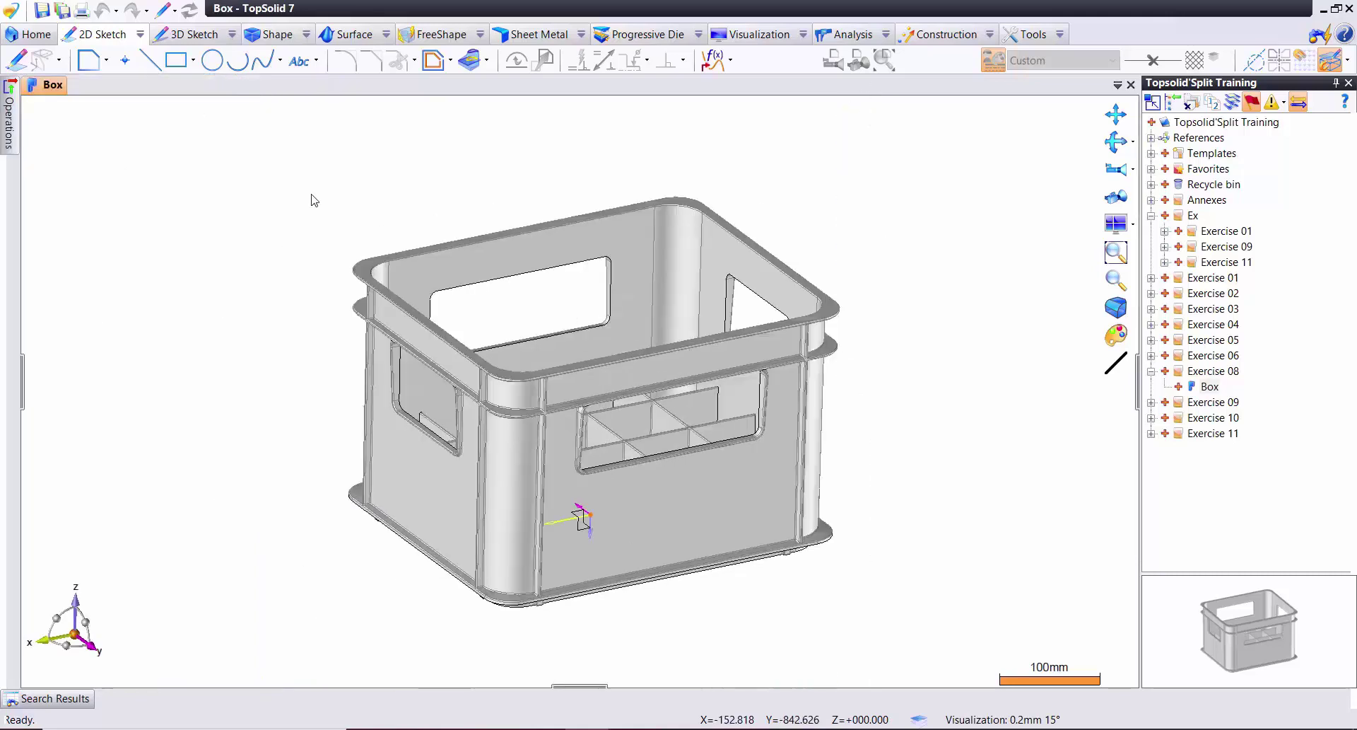
pyautogui.click(1213, 373)
pyautogui.rightClick(1213, 373)
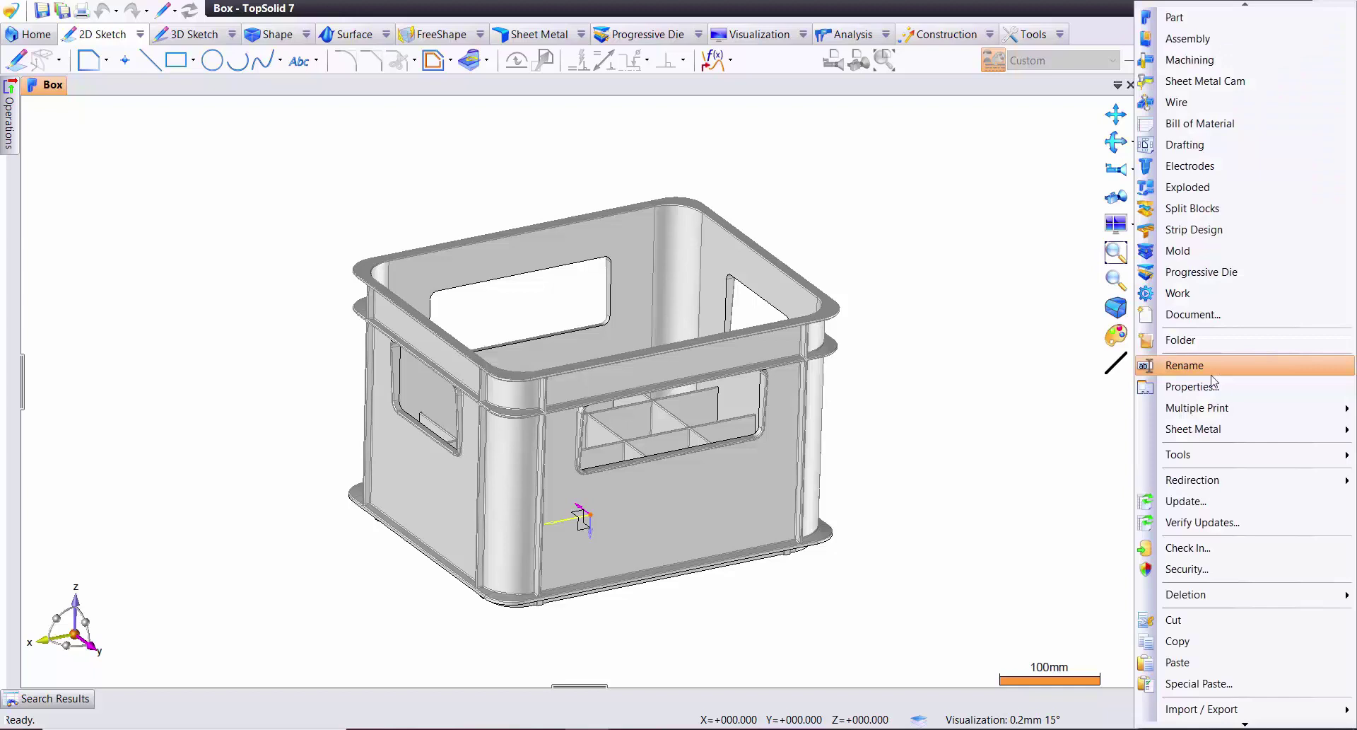
pyautogui.click(1216, 640)
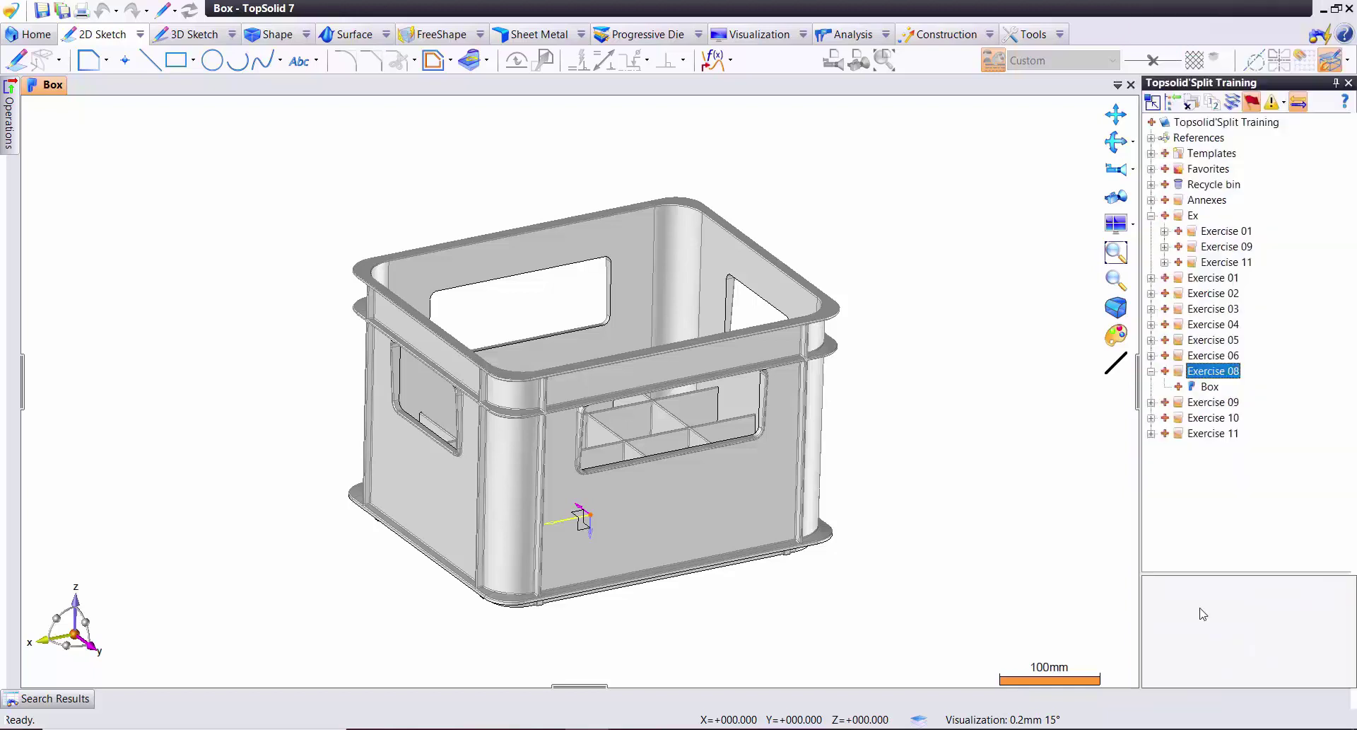
pyautogui.rightClick(1193, 219)
pyautogui.click(1202, 656)
pyautogui.write('Ex')
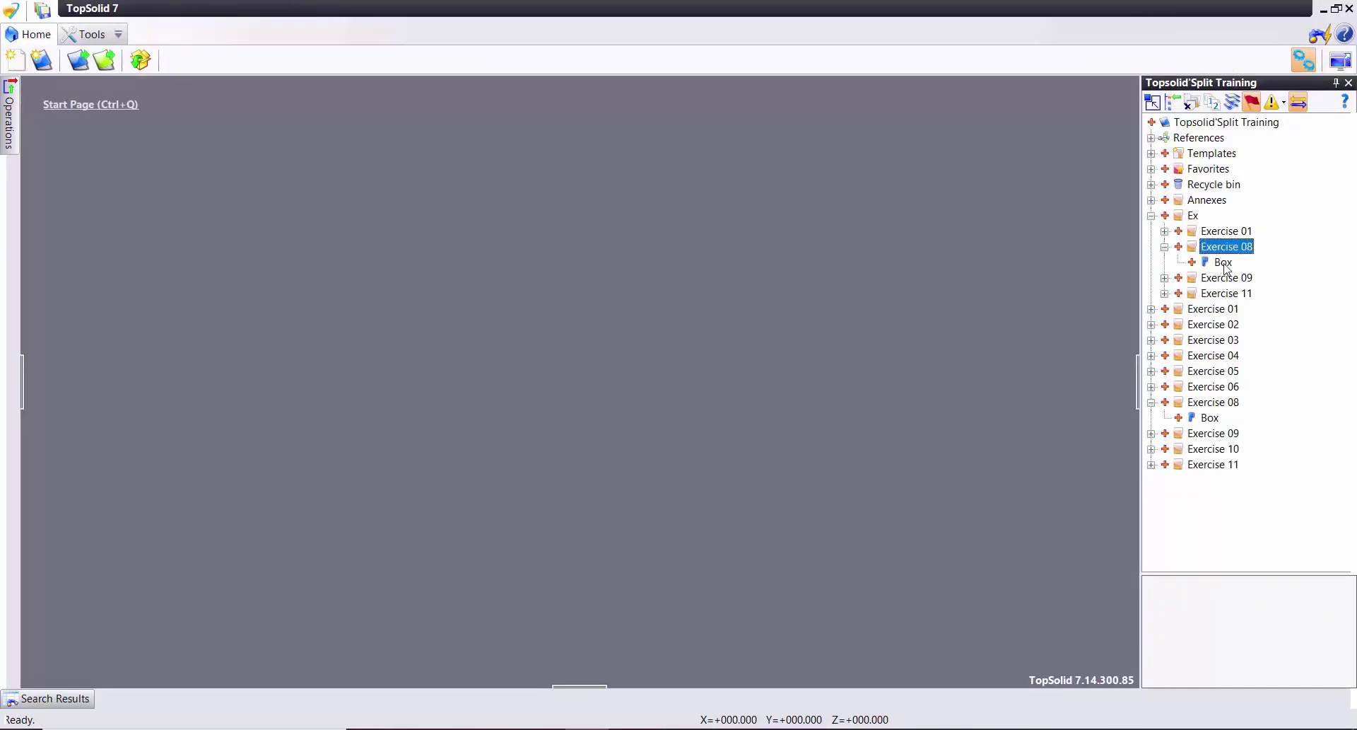
# - Open the copied Box part and start a Split Blocks document from the blank template
pyautogui.doubleClick(1223, 262)
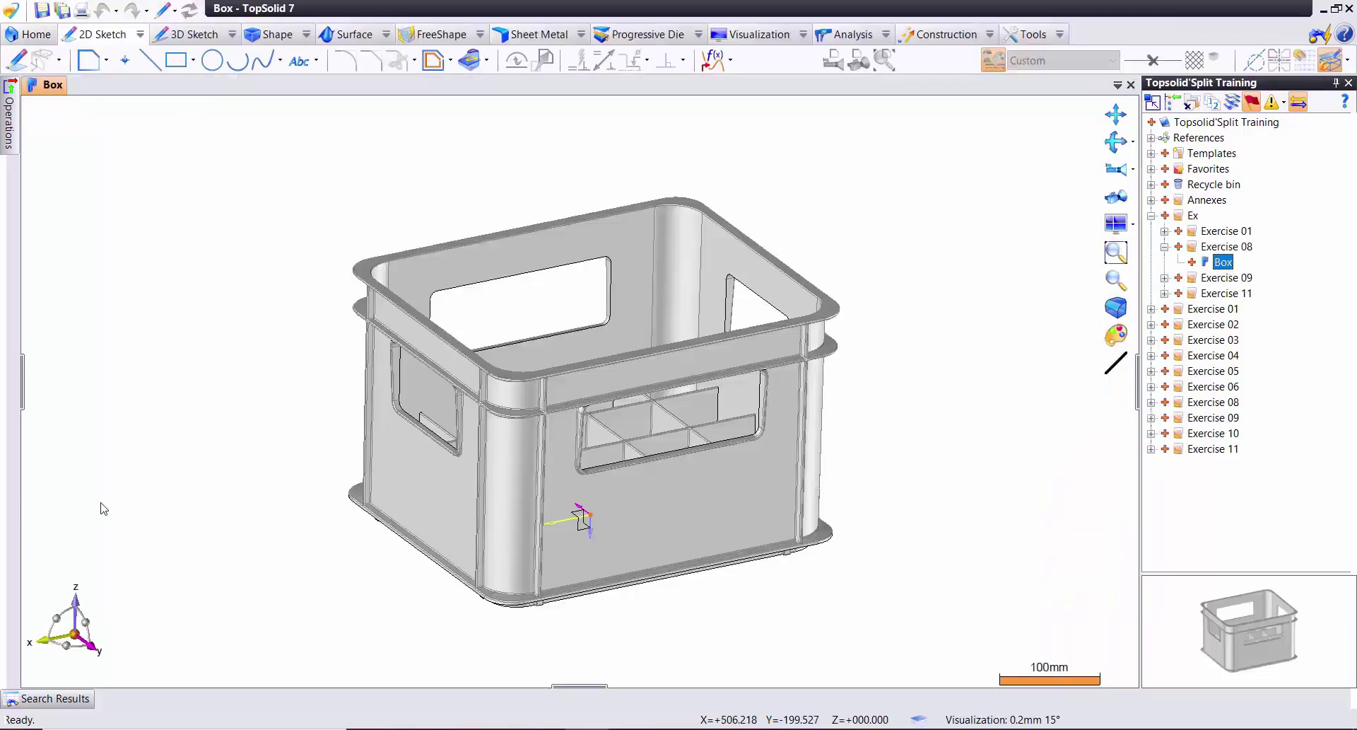
pyautogui.rightClick(54, 89)
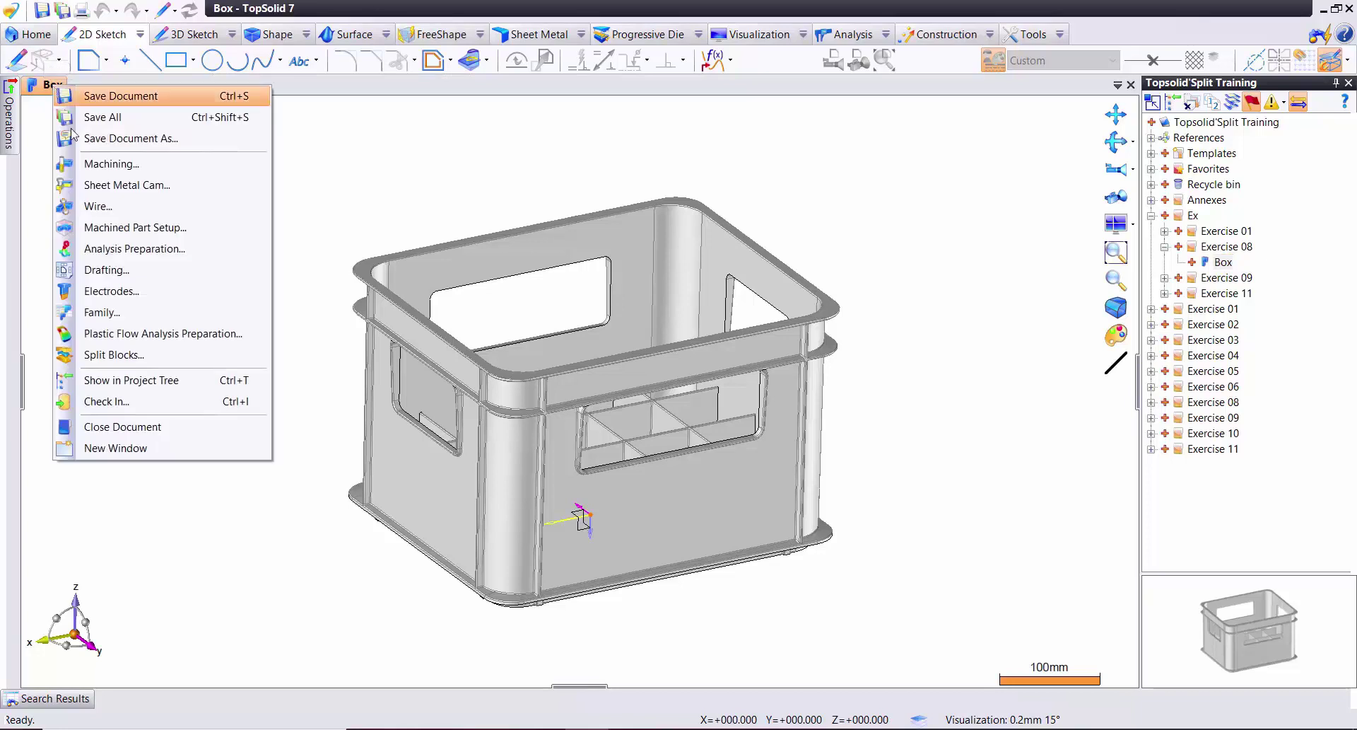
pyautogui.click(110, 353)
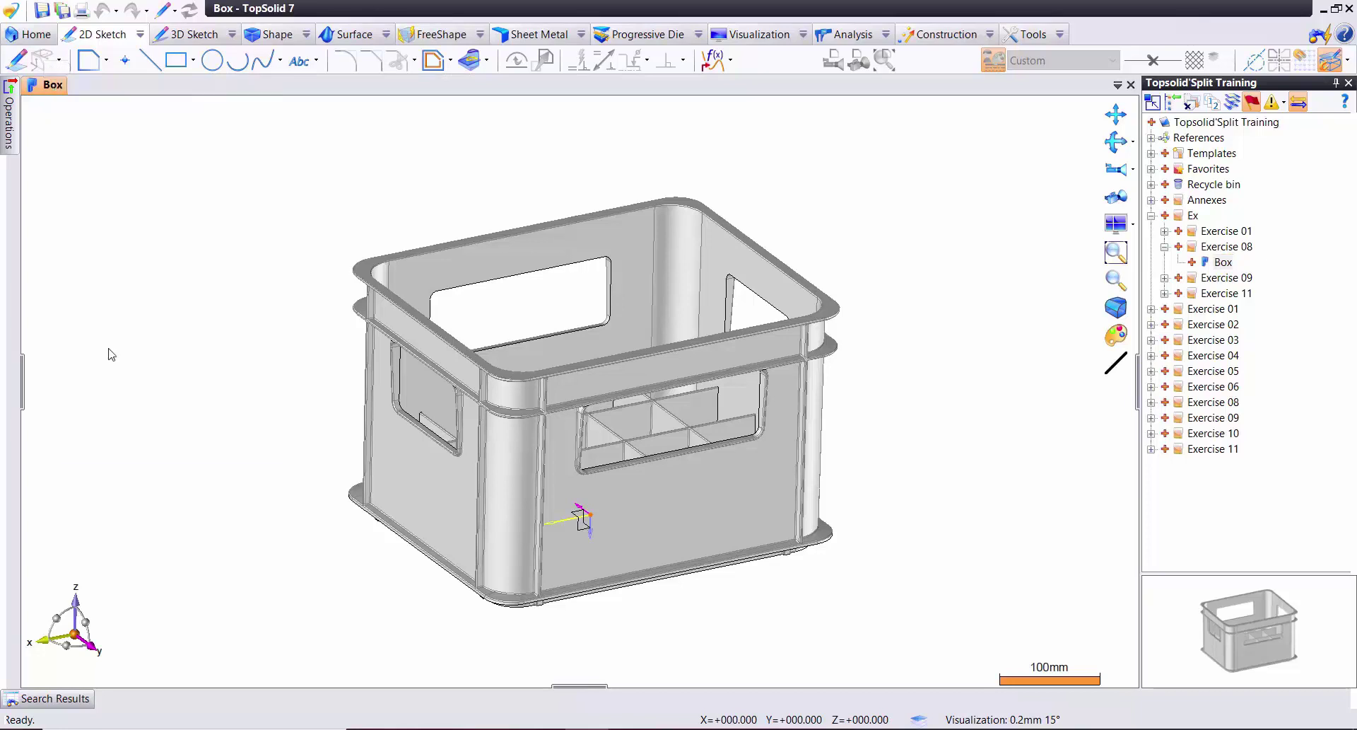
pyautogui.click(522, 305)
# - Create the blank-template split document and validate a global 1.02% shrinkage factor
pyautogui.doubleClick(521, 306)
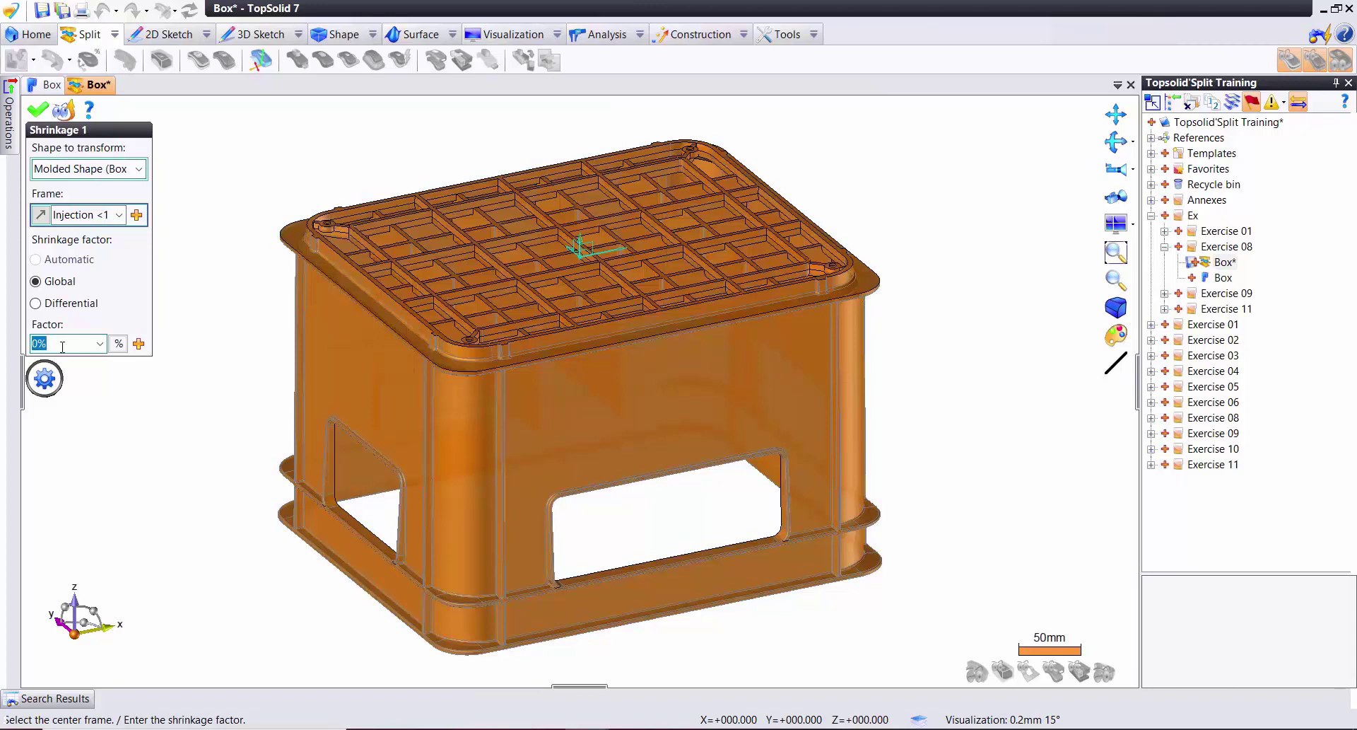
pyautogui.write('vi ó 1.02')
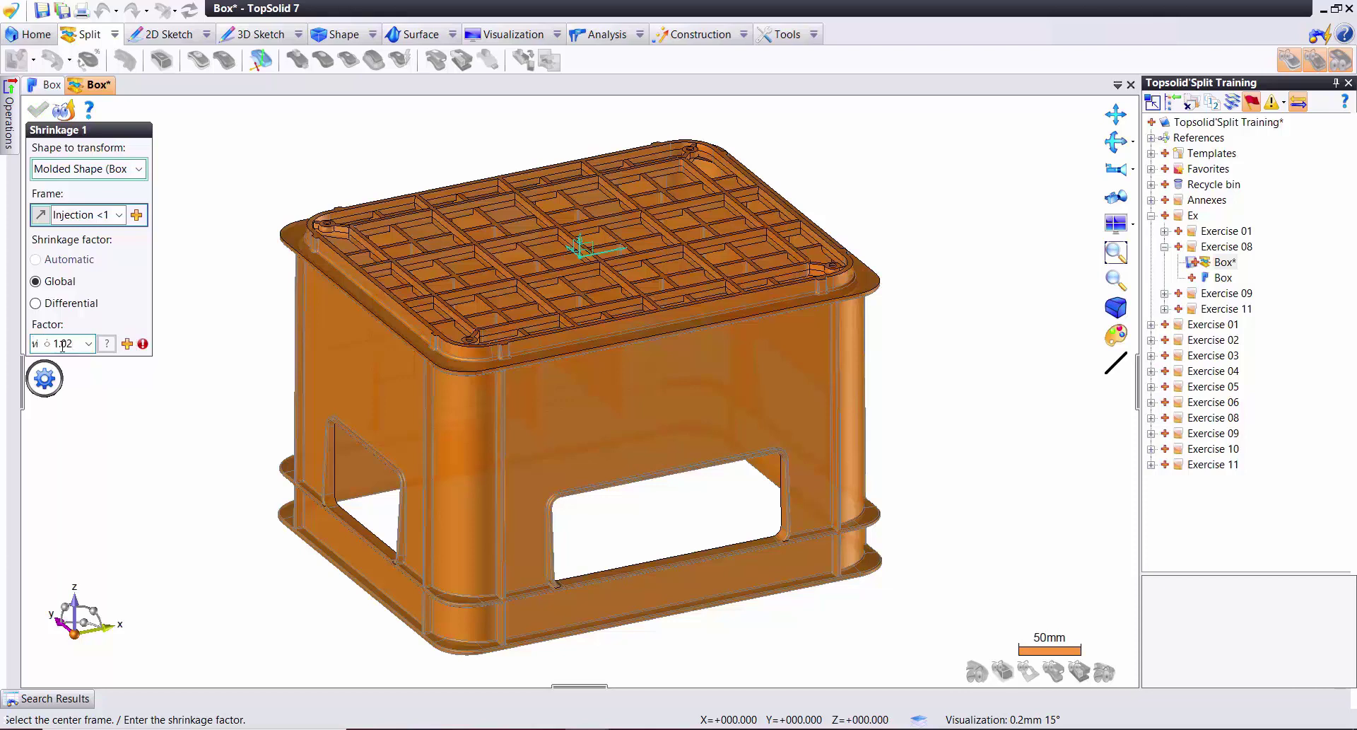
pyautogui.hotkey('ctrl', 'a')
pyautogui.press('BackSpace')
pyautogui.write('1')
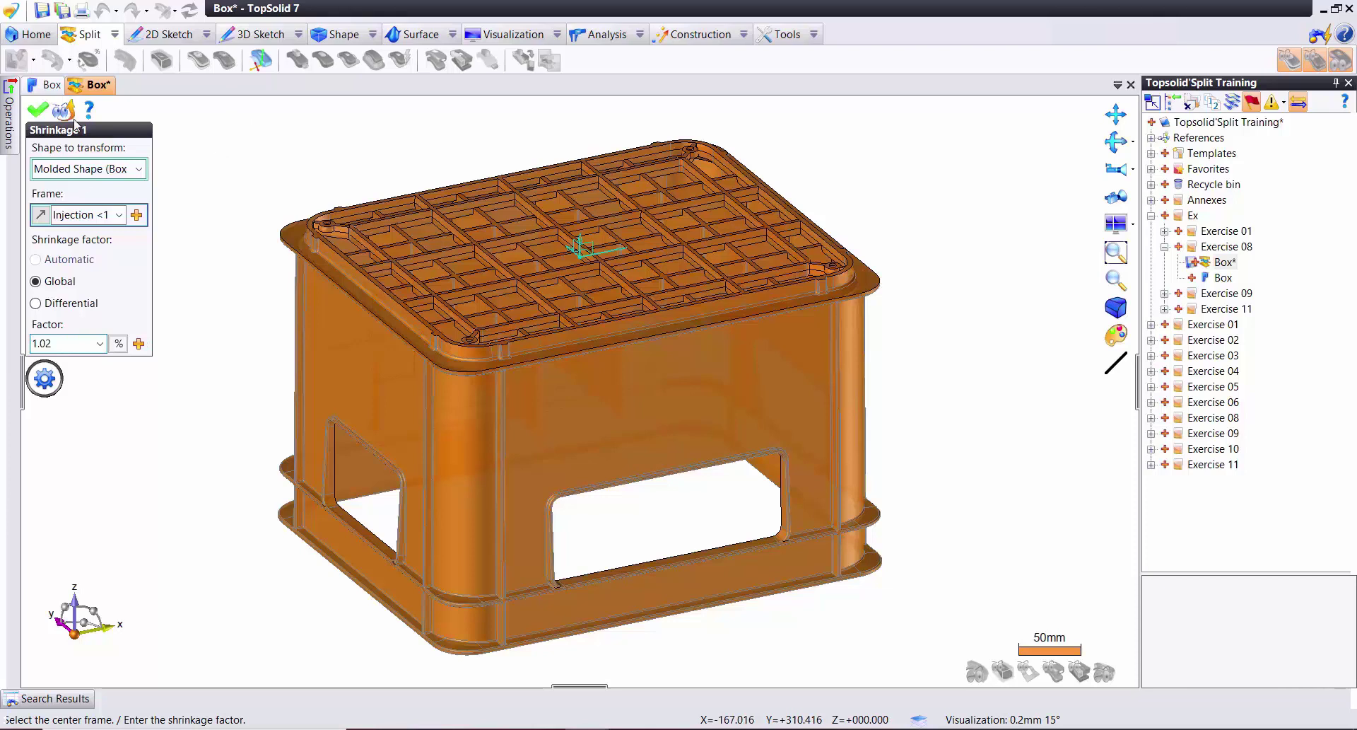
pyautogui.press('Return')
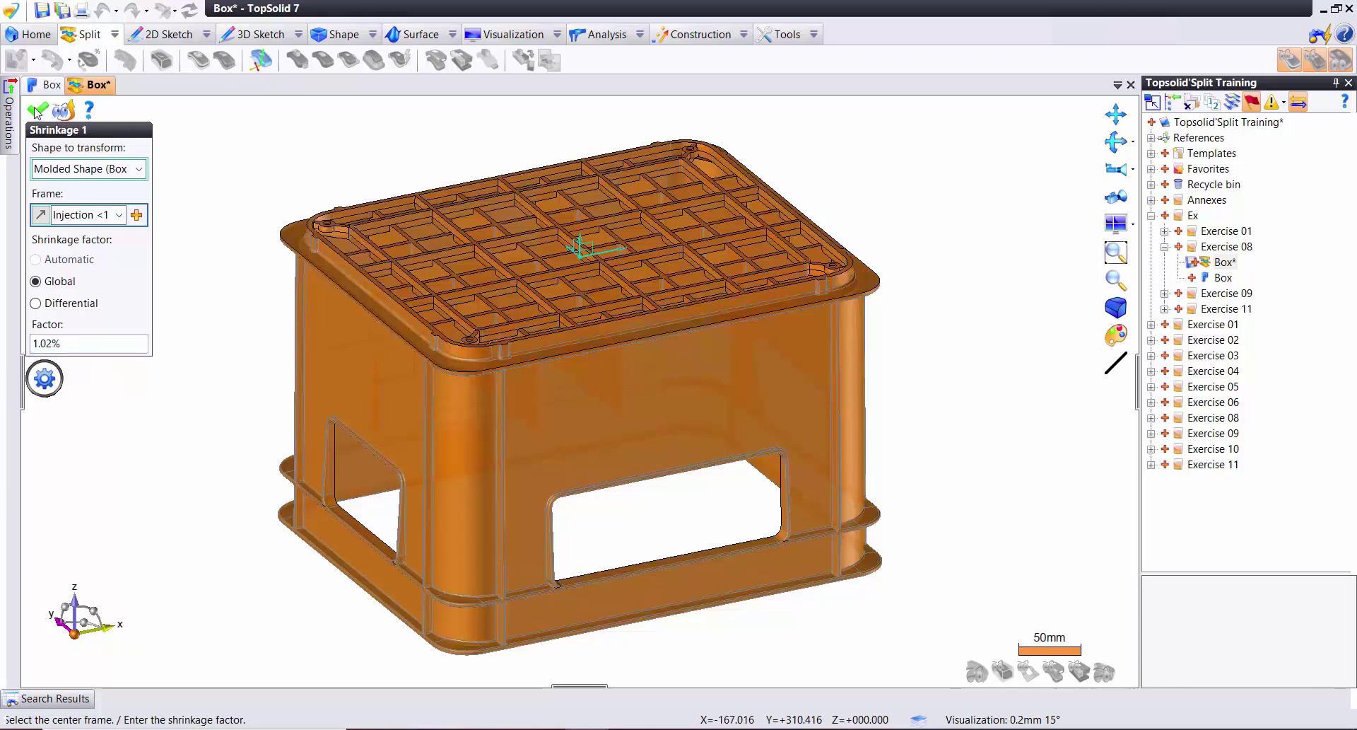
pyautogui.click(37, 111)
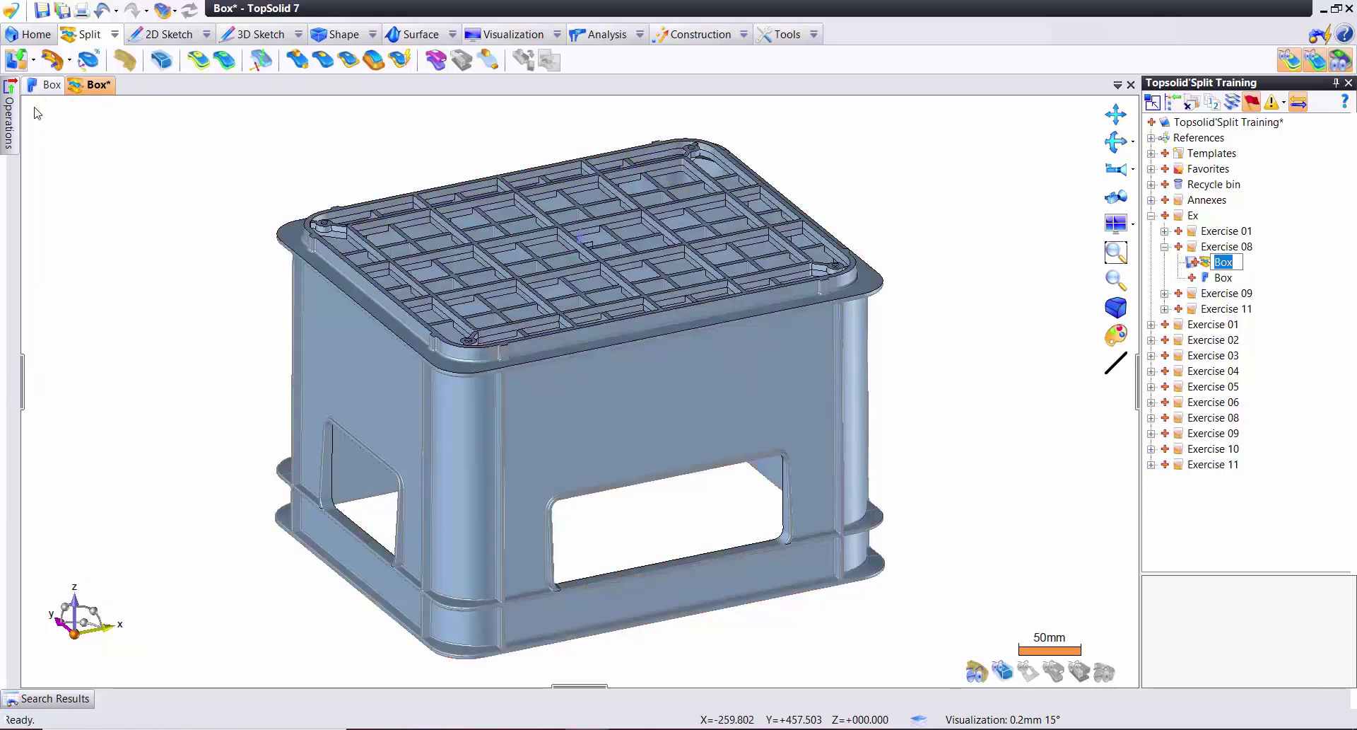
# - Save the split document and add an enclosing block with a single 50 mm margin around the crate
pyautogui.click(63, 11)
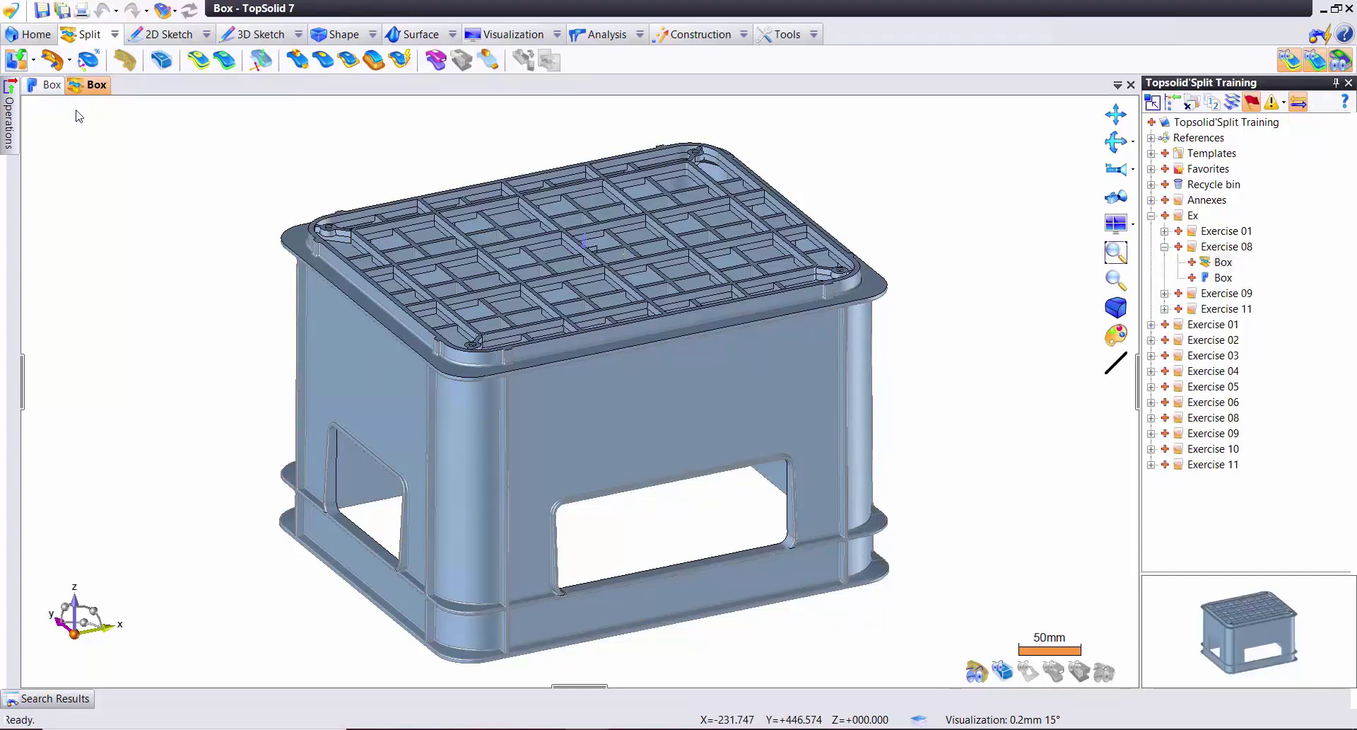
pyautogui.click(372, 34)
pyautogui.moveTo(419, 56)
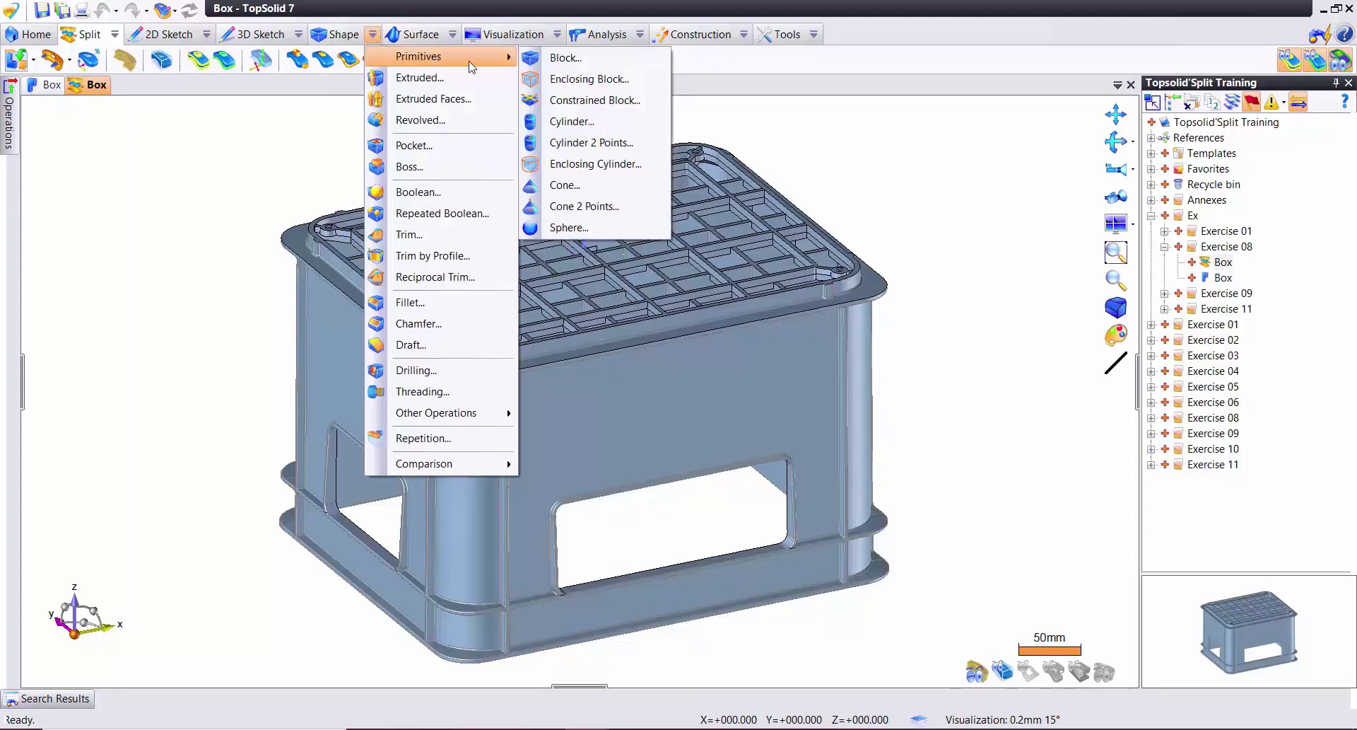
pyautogui.click(589, 78)
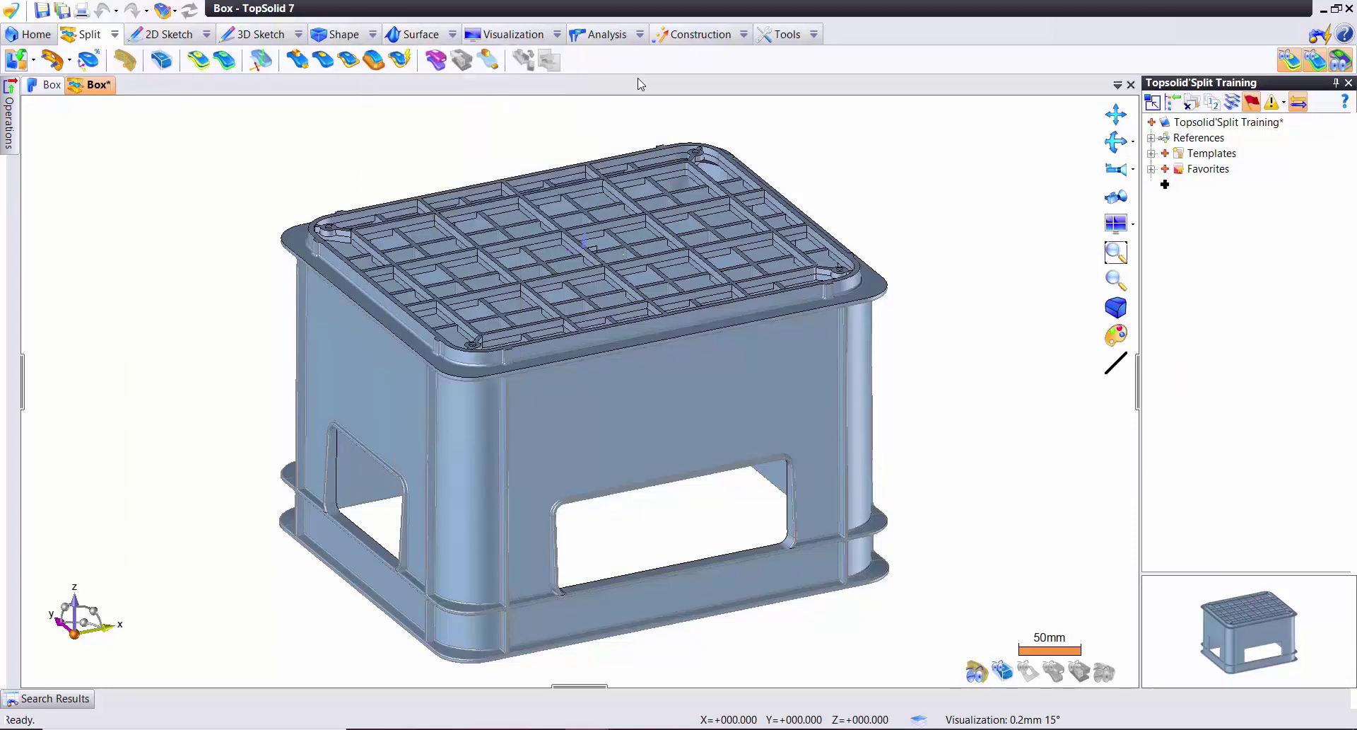
pyautogui.click(311, 251)
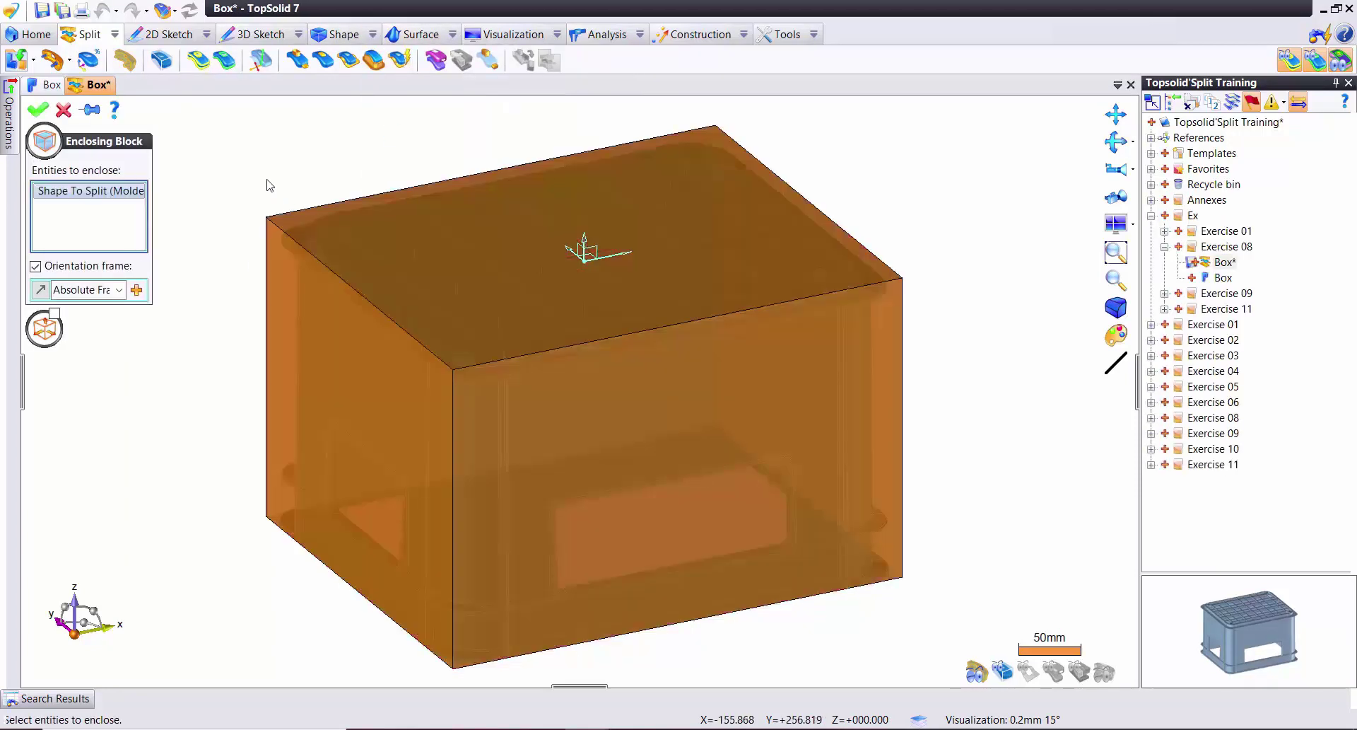
pyautogui.click(54, 314)
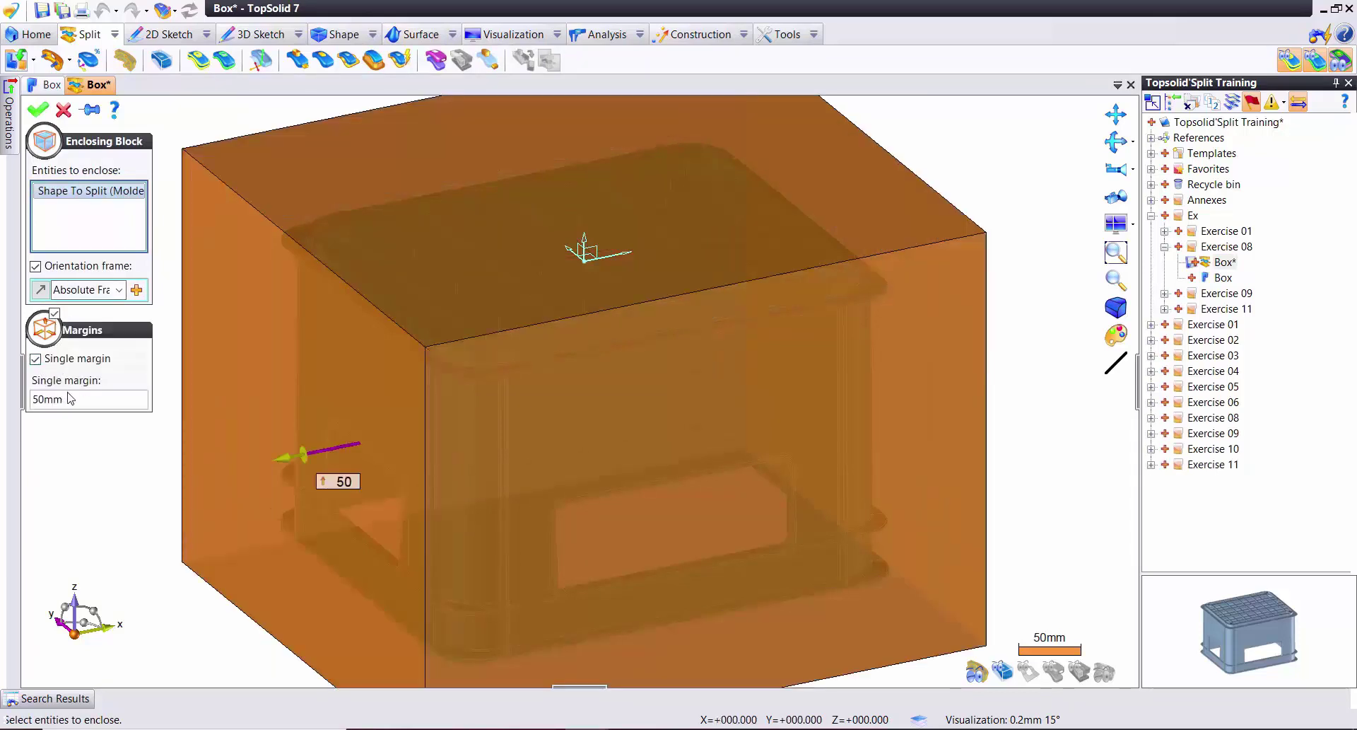
pyautogui.scroll(-2, 424, 324)
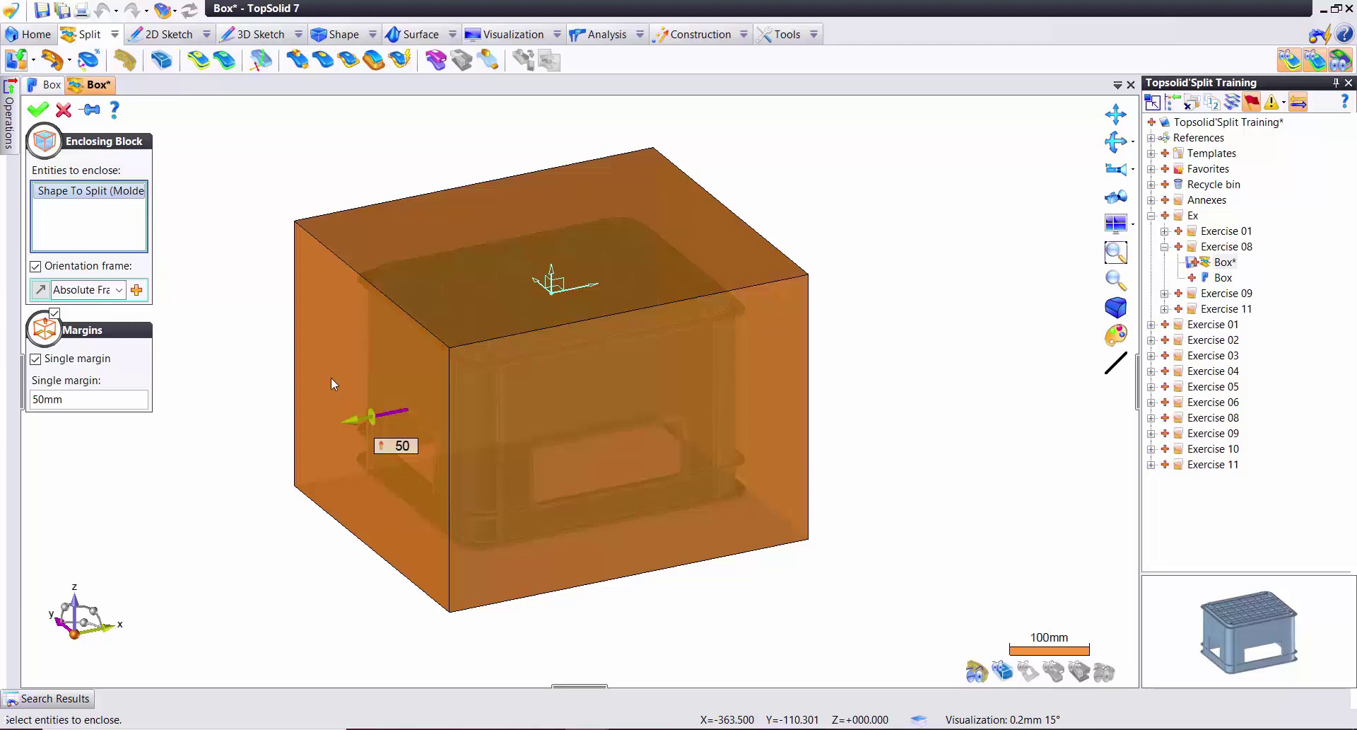
pyautogui.click(38, 112)
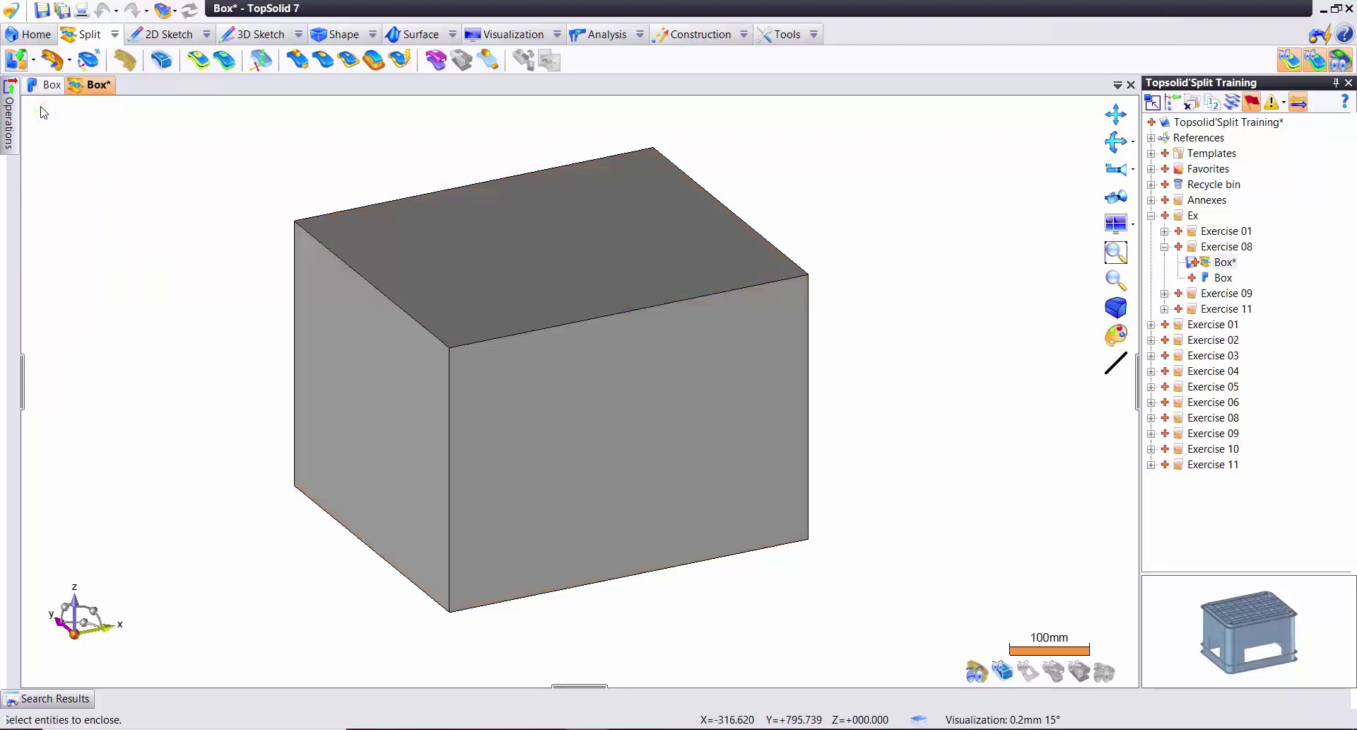
pyautogui.click(8, 136)
# - Move the Enclosing Block operation below Stock and pin the operations tree open
pyautogui.moveTo(75, 165); pyautogui.dragTo(66, 184)
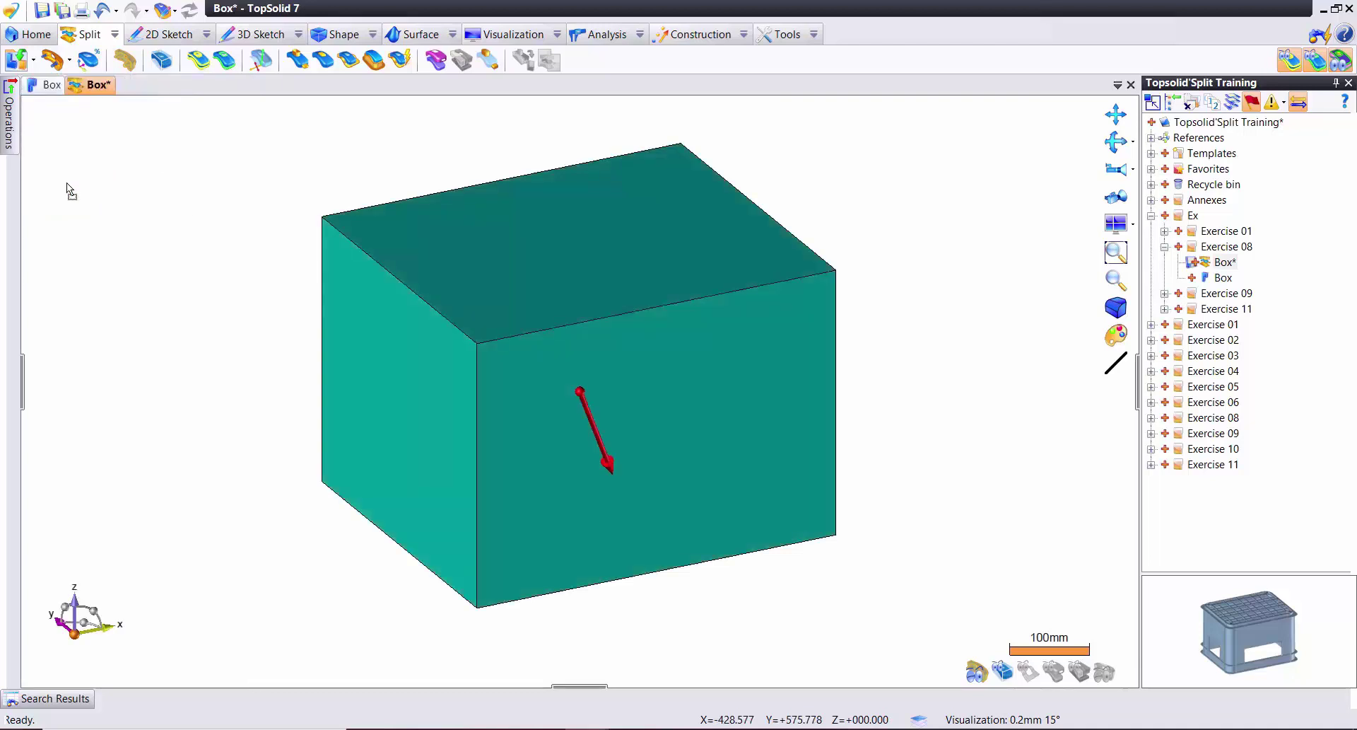
pyautogui.click(8, 126)
pyautogui.click(232, 85)
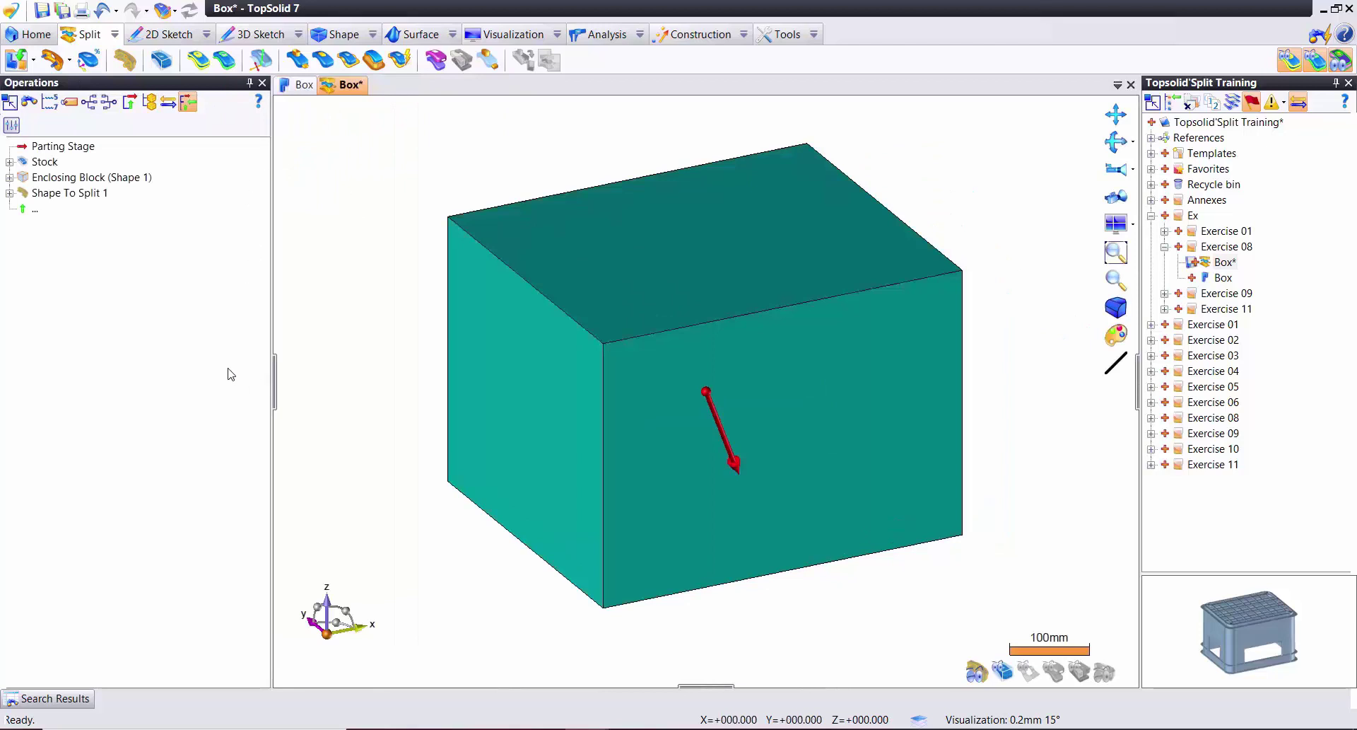
pyautogui.moveTo(213, 379); pyautogui.dragTo(190, 358)
# - Redefine the Stock to take its form from the enclosing block, Shape 1
pyautogui.click(43, 167)
pyautogui.doubleClick(43, 168)
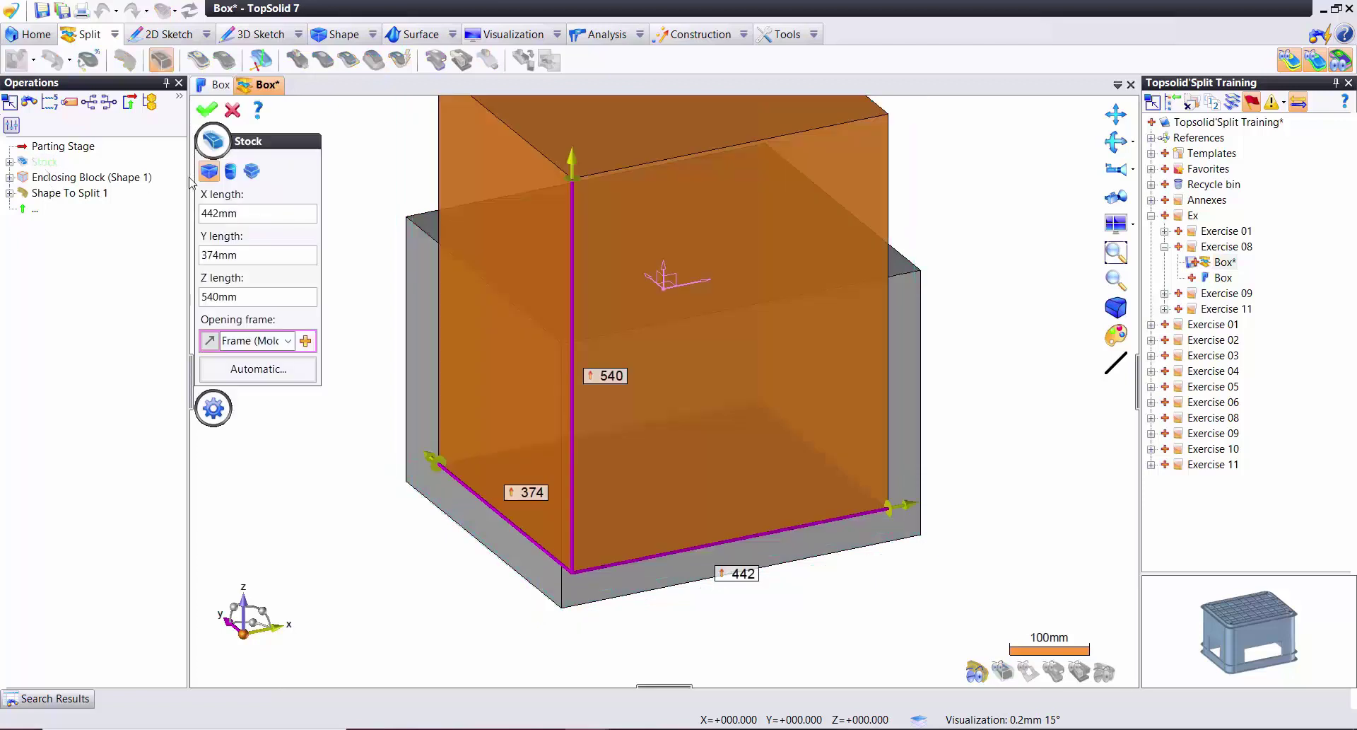
pyautogui.click(261, 169)
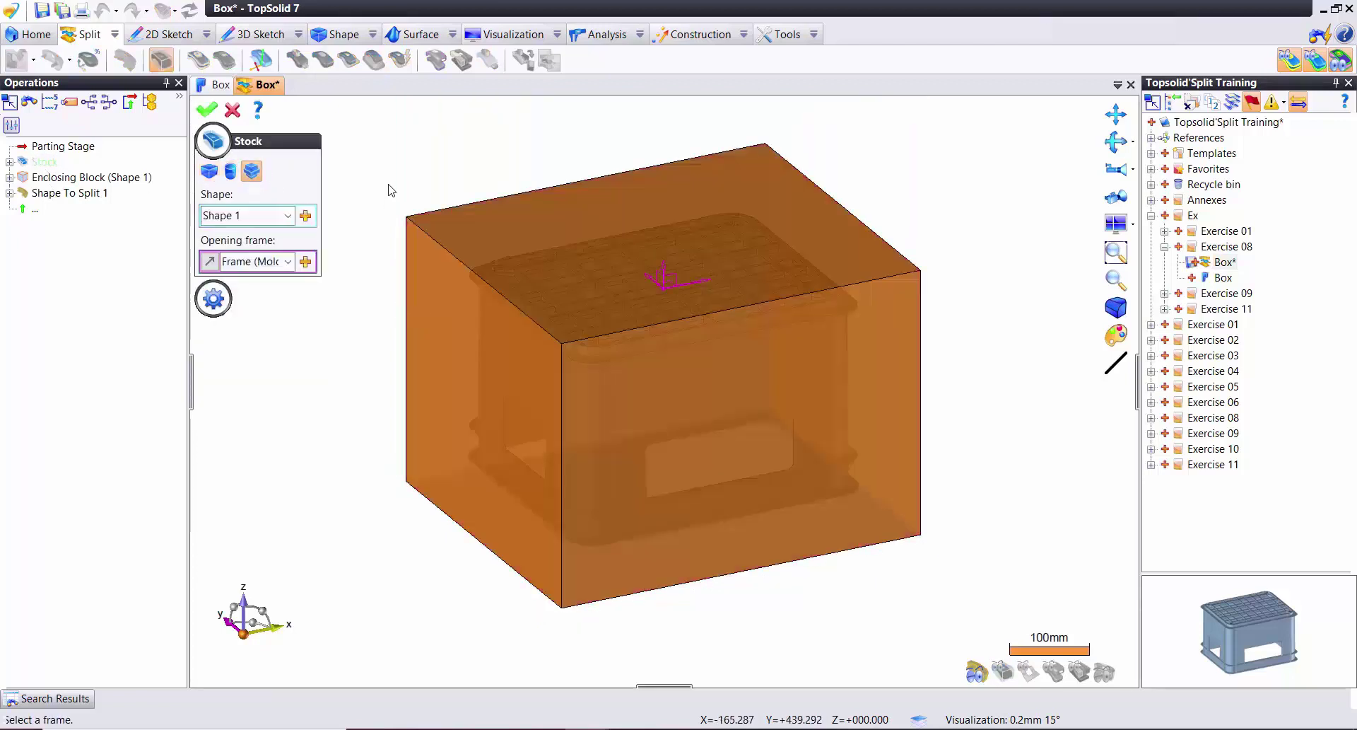
pyautogui.rightClick(362, 153)
pyautogui.click(375, 158)
pyautogui.scroll(1, 418, 198)
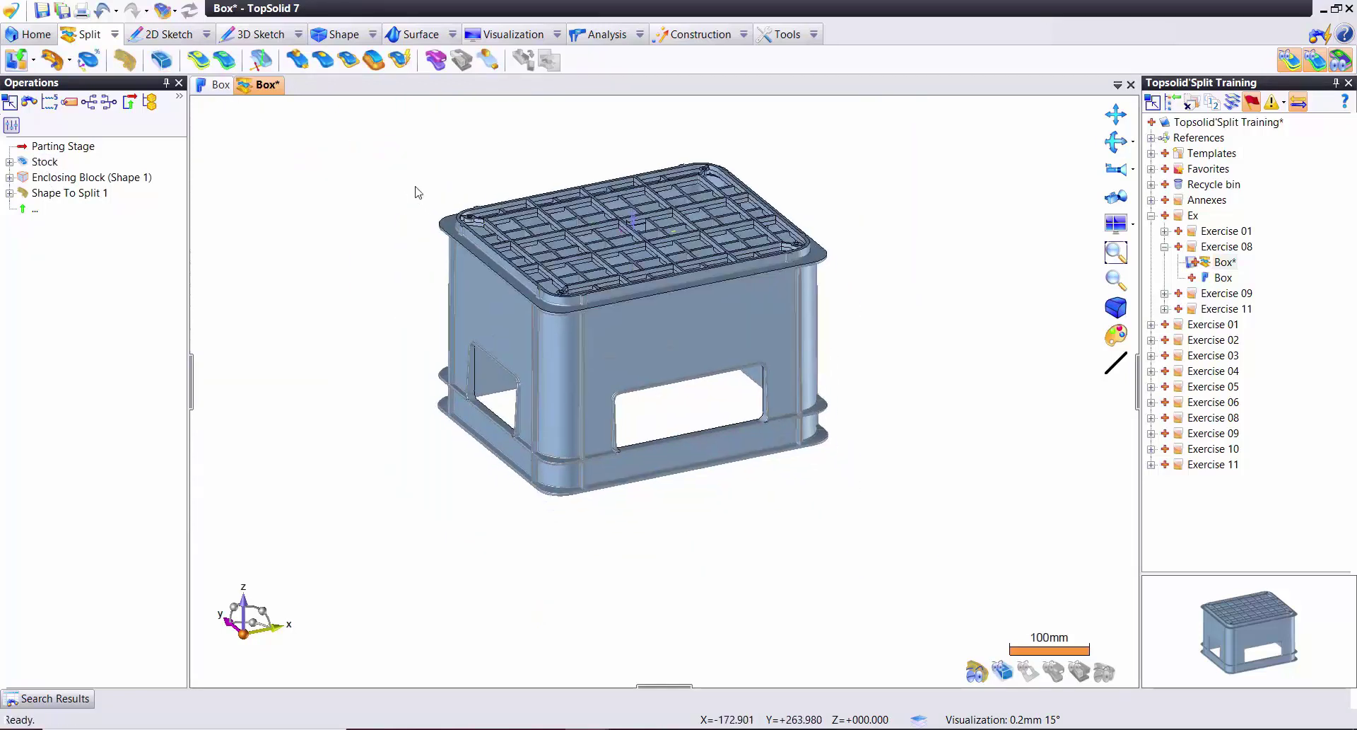
pyautogui.scroll(2, 431, 215)
# - Save, then compute candidate parting edges along the opening frame Z axis
pyautogui.click(62, 10)
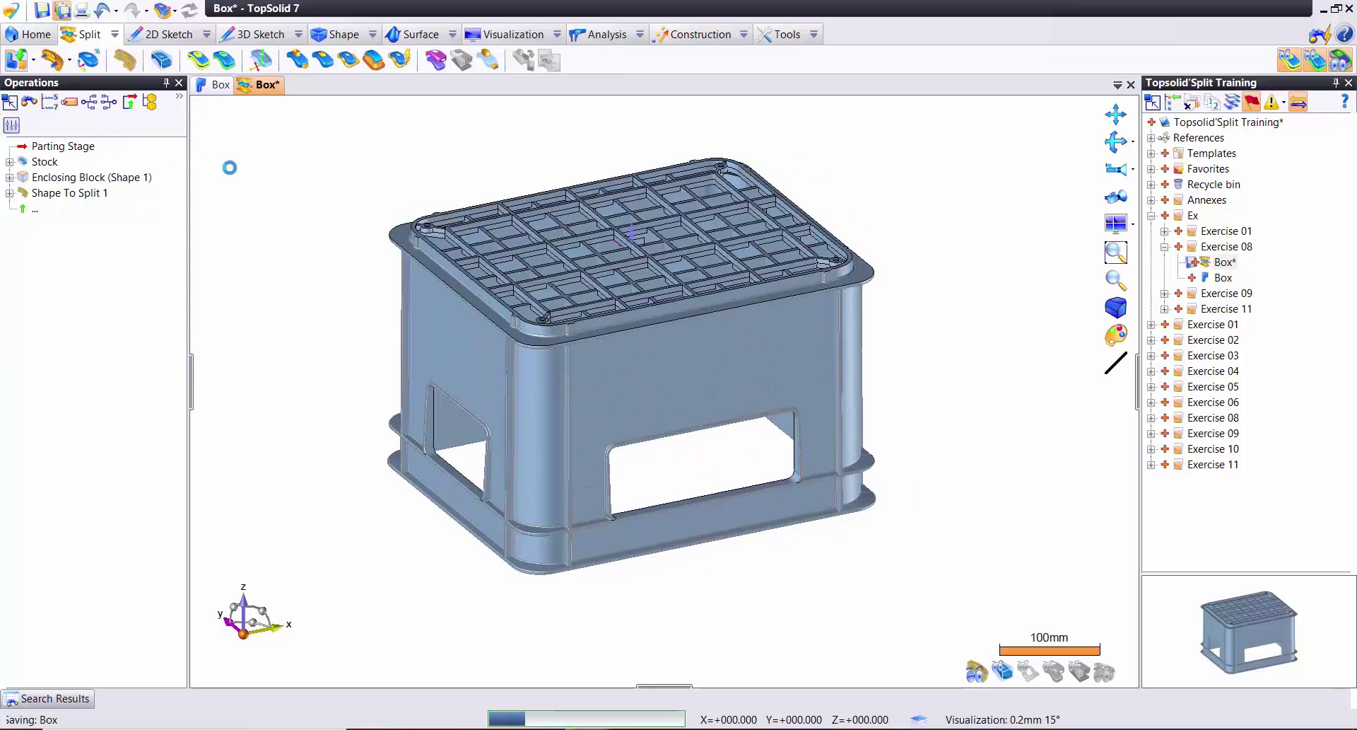
pyautogui.click(199, 60)
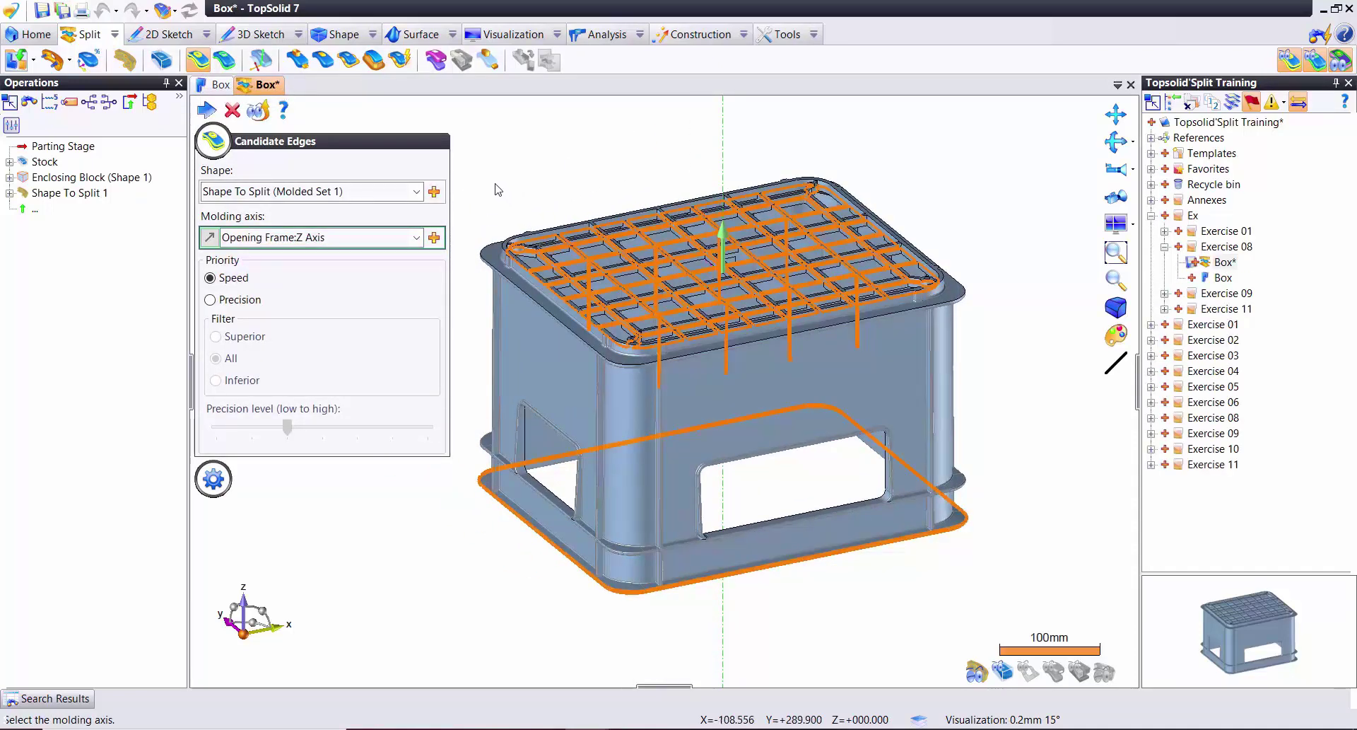
pyautogui.rightClick(502, 191)
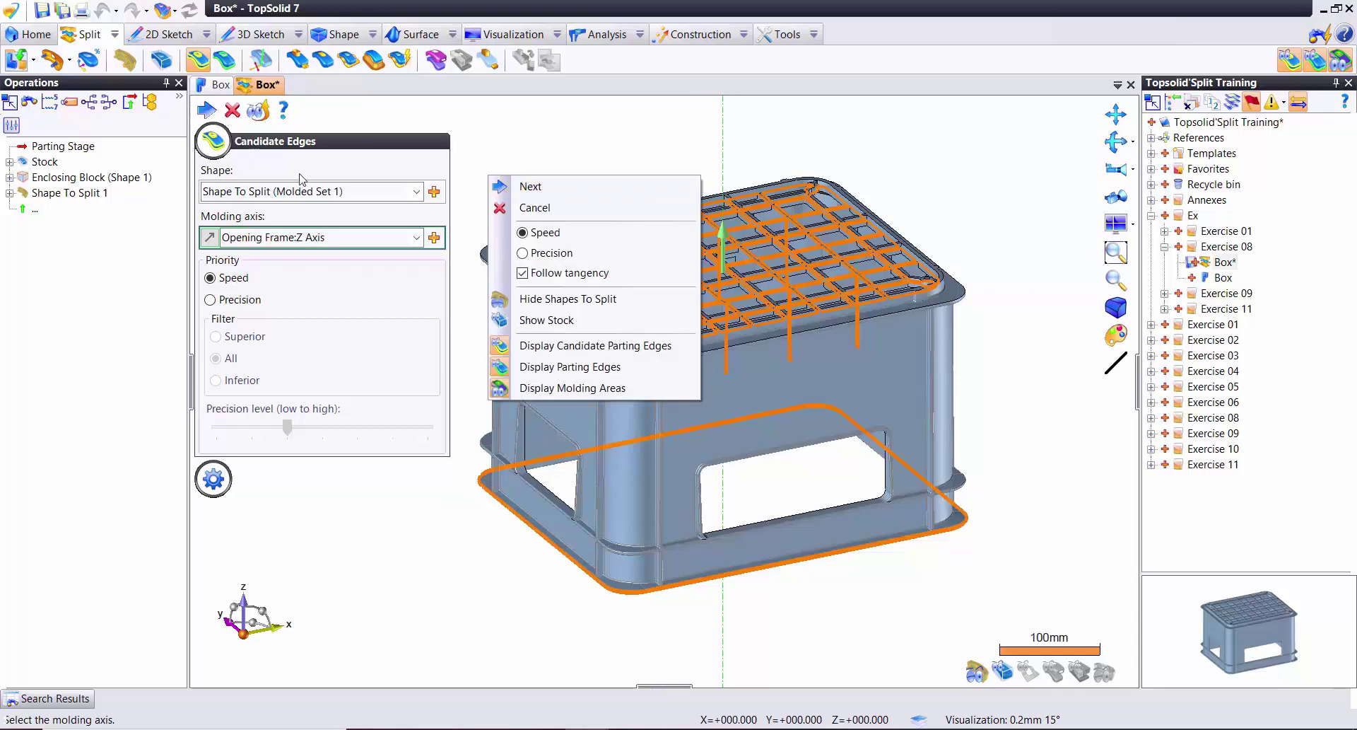
pyautogui.click(208, 111)
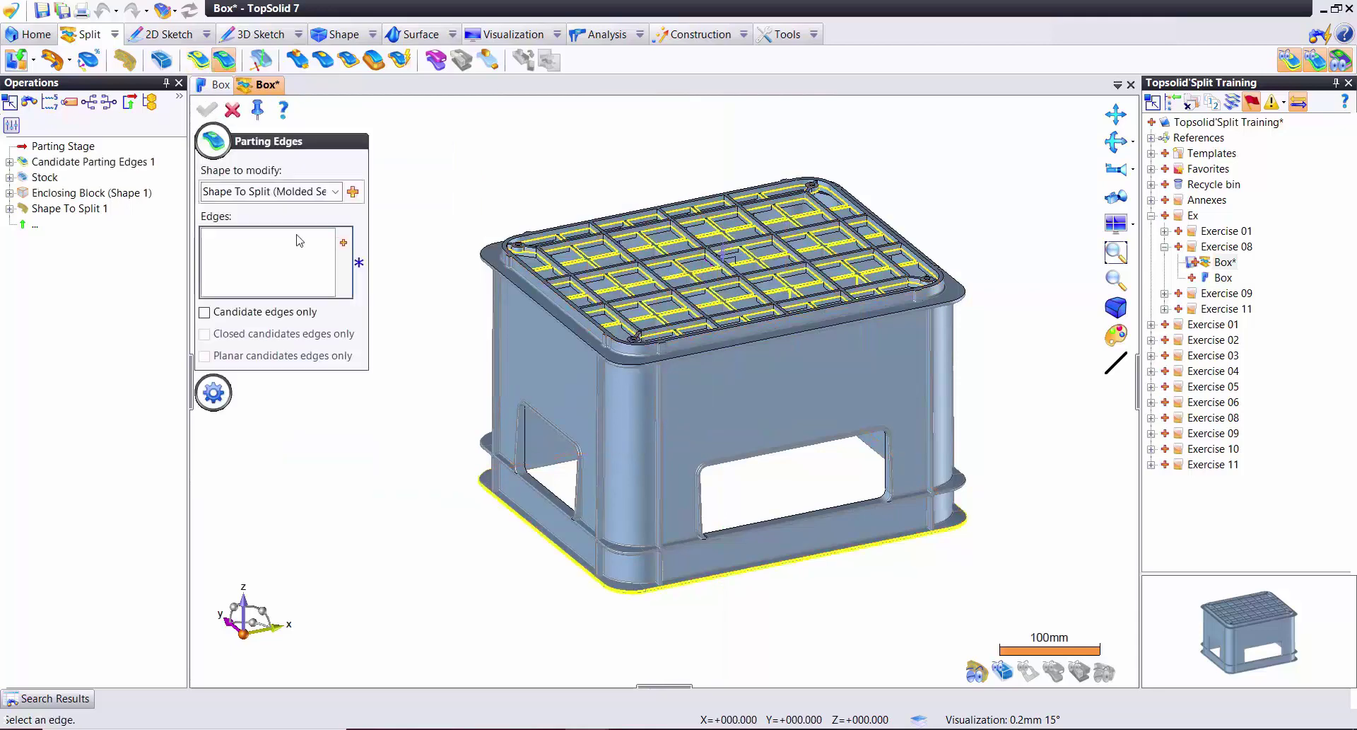
# - Pick the parting loop below the rim and add the grid's internal edges found from a plane
pyautogui.scroll(3, 641, 355)
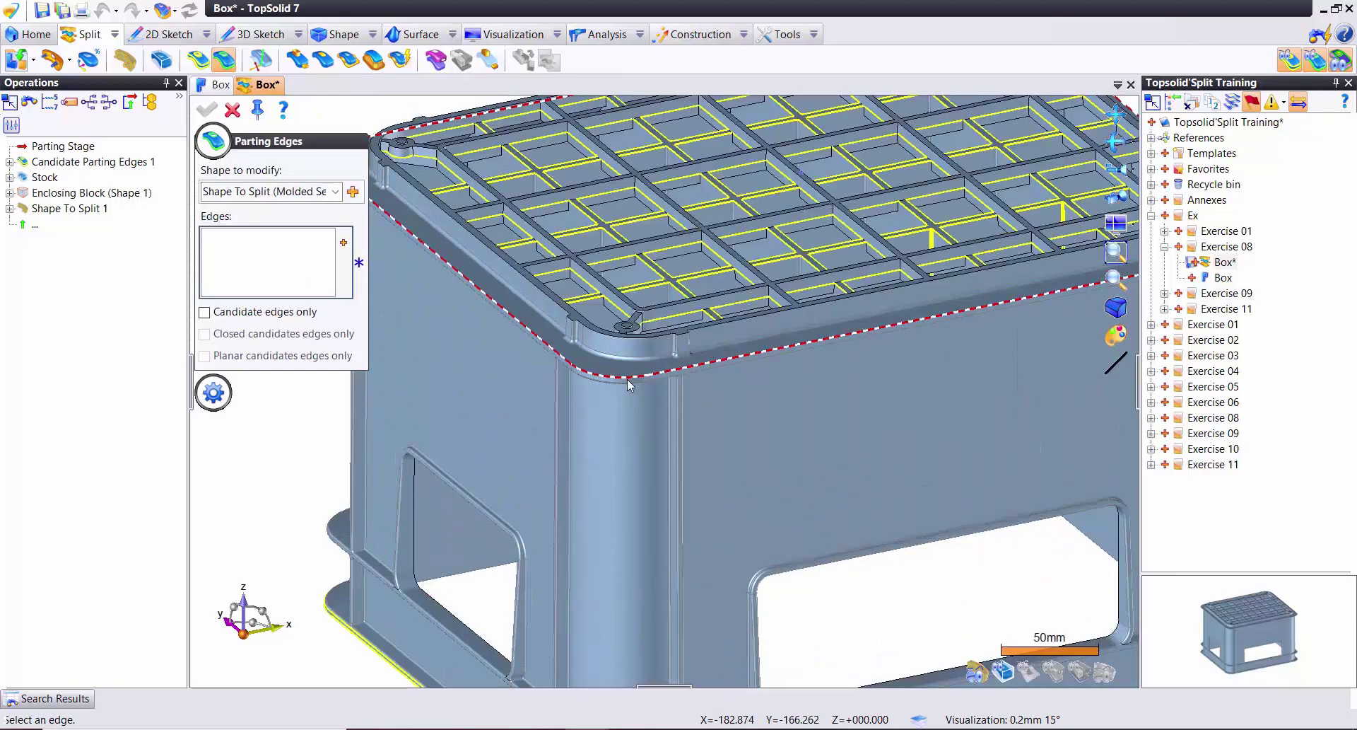
pyautogui.scroll(3, 628, 381)
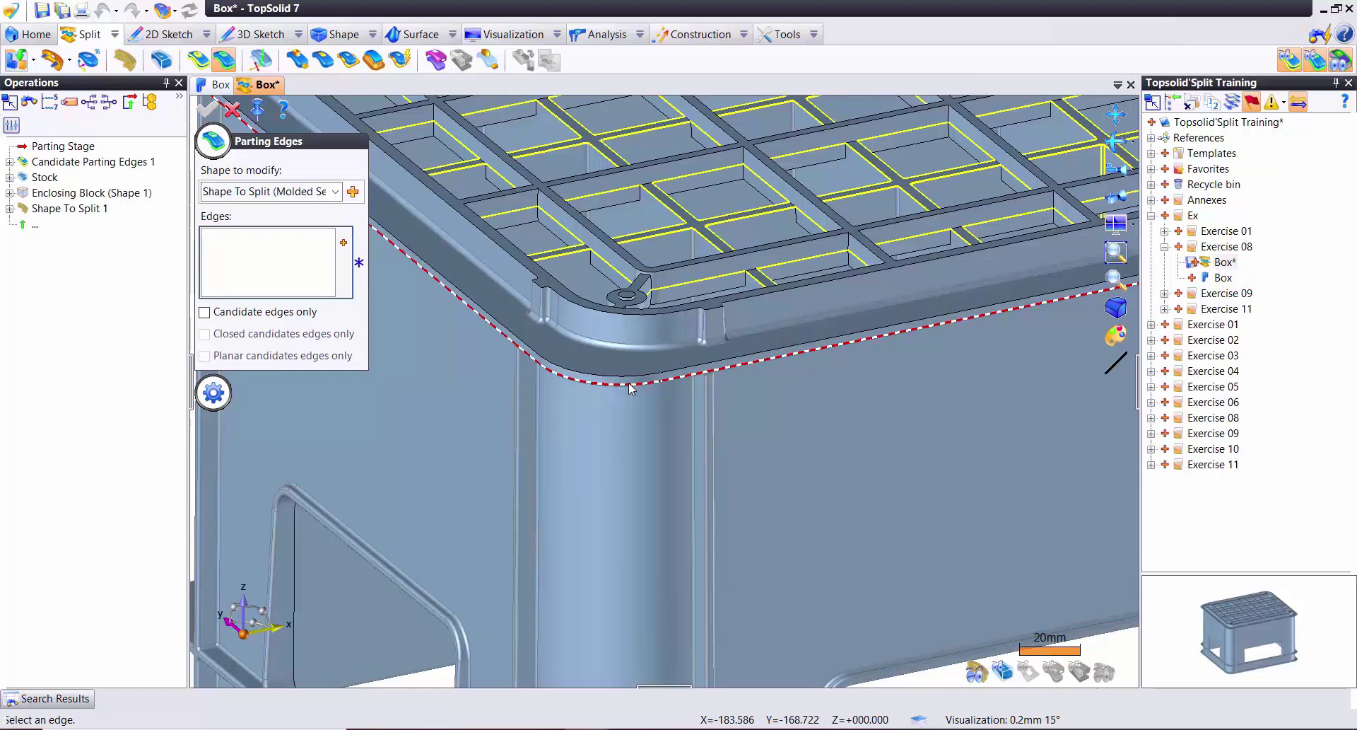
pyautogui.click(632, 385)
pyautogui.click(355, 264)
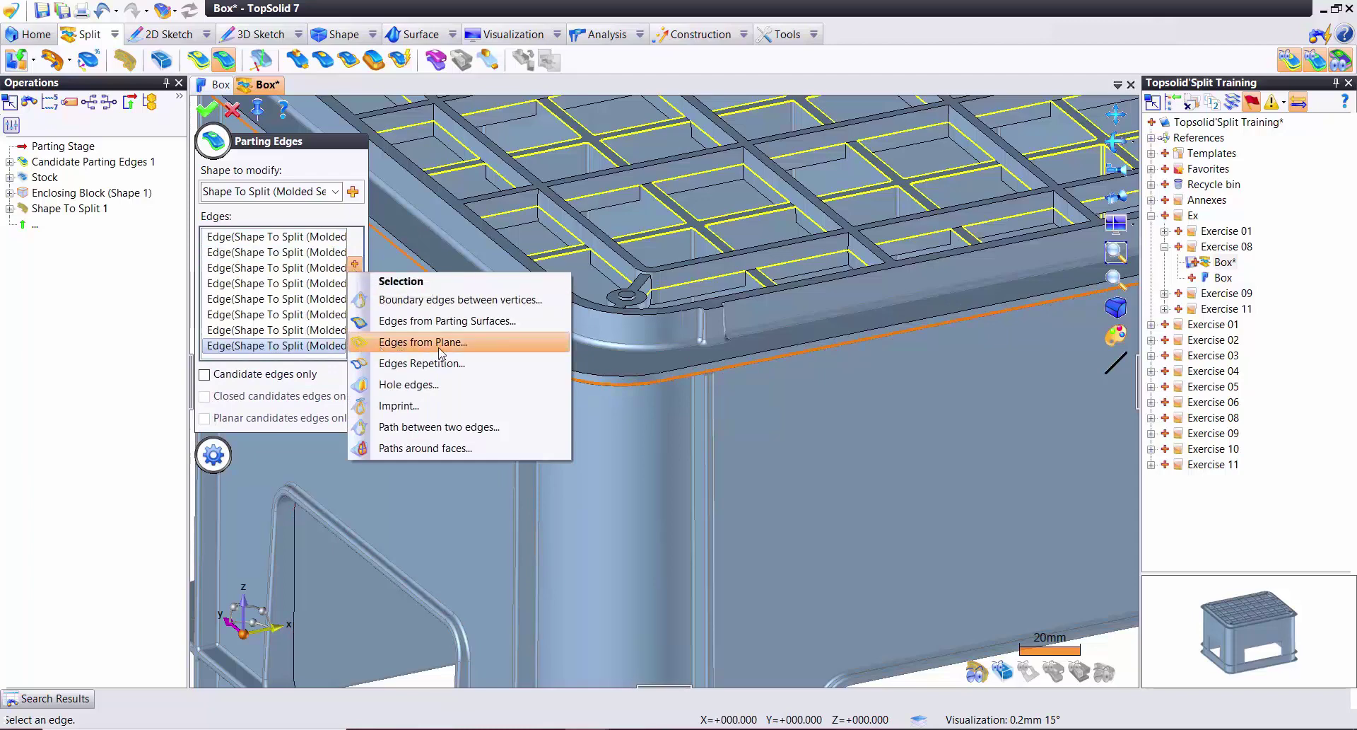
pyautogui.click(447, 347)
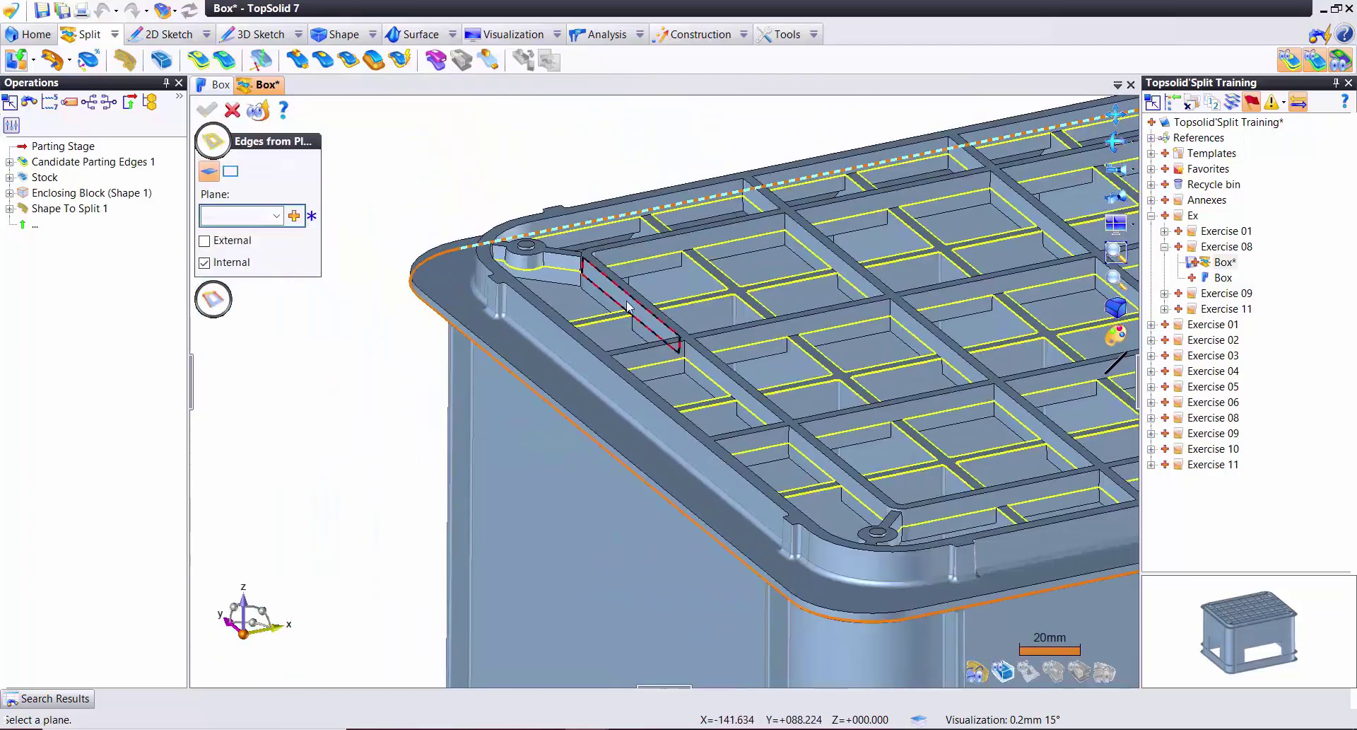
pyautogui.scroll(3, 500, 276)
pyautogui.click(499, 275)
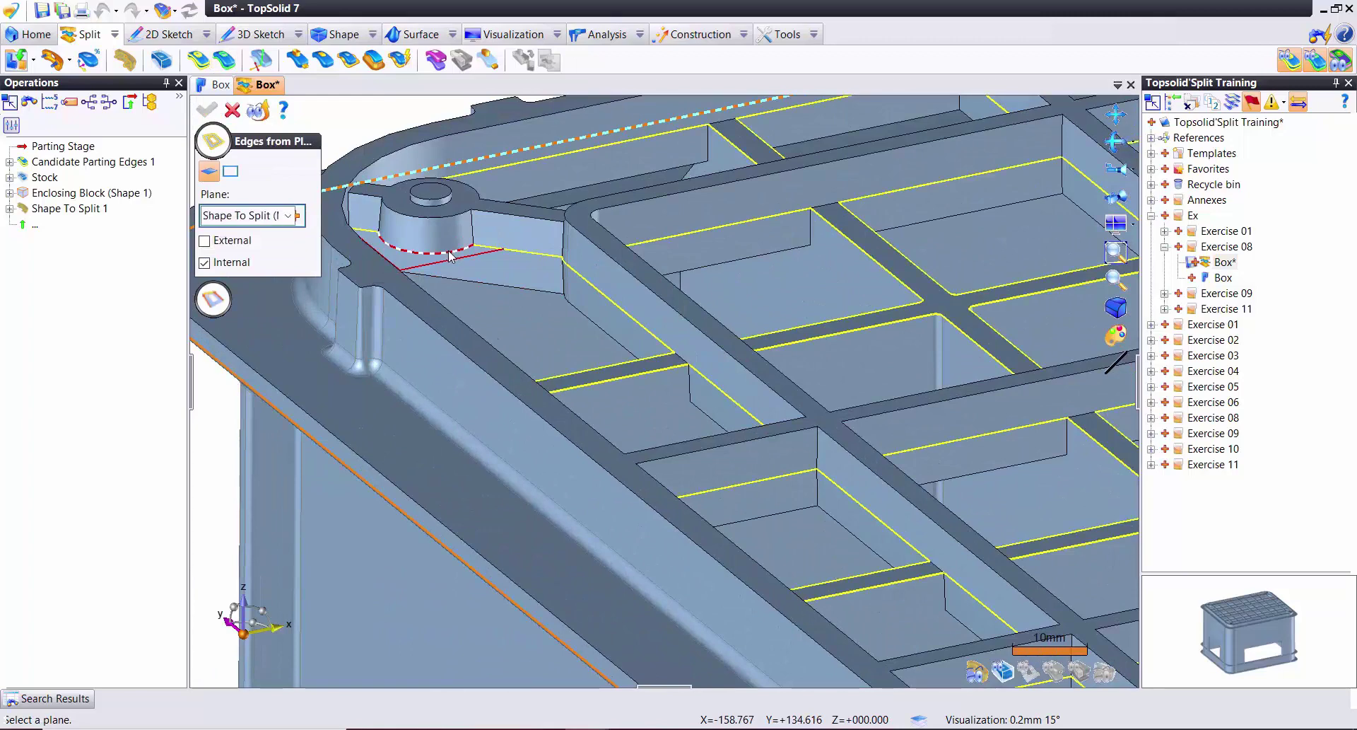
pyautogui.scroll(-1, 578, 361)
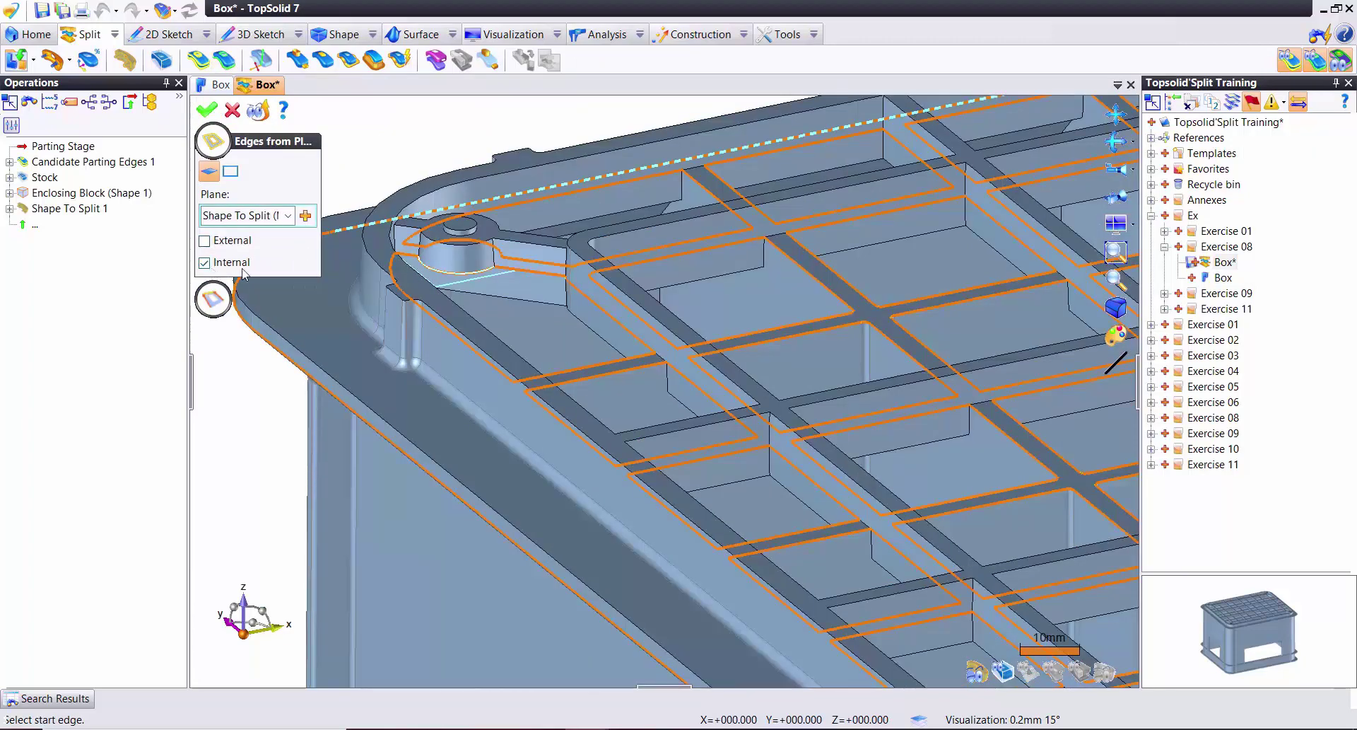
pyautogui.click(206, 111)
# - Add the side opening's edge loop and validate Parting Edges 1
pyautogui.scroll(-3, 537, 277)
pyautogui.scroll(-2, 545, 291)
pyautogui.scroll(1, 530, 219)
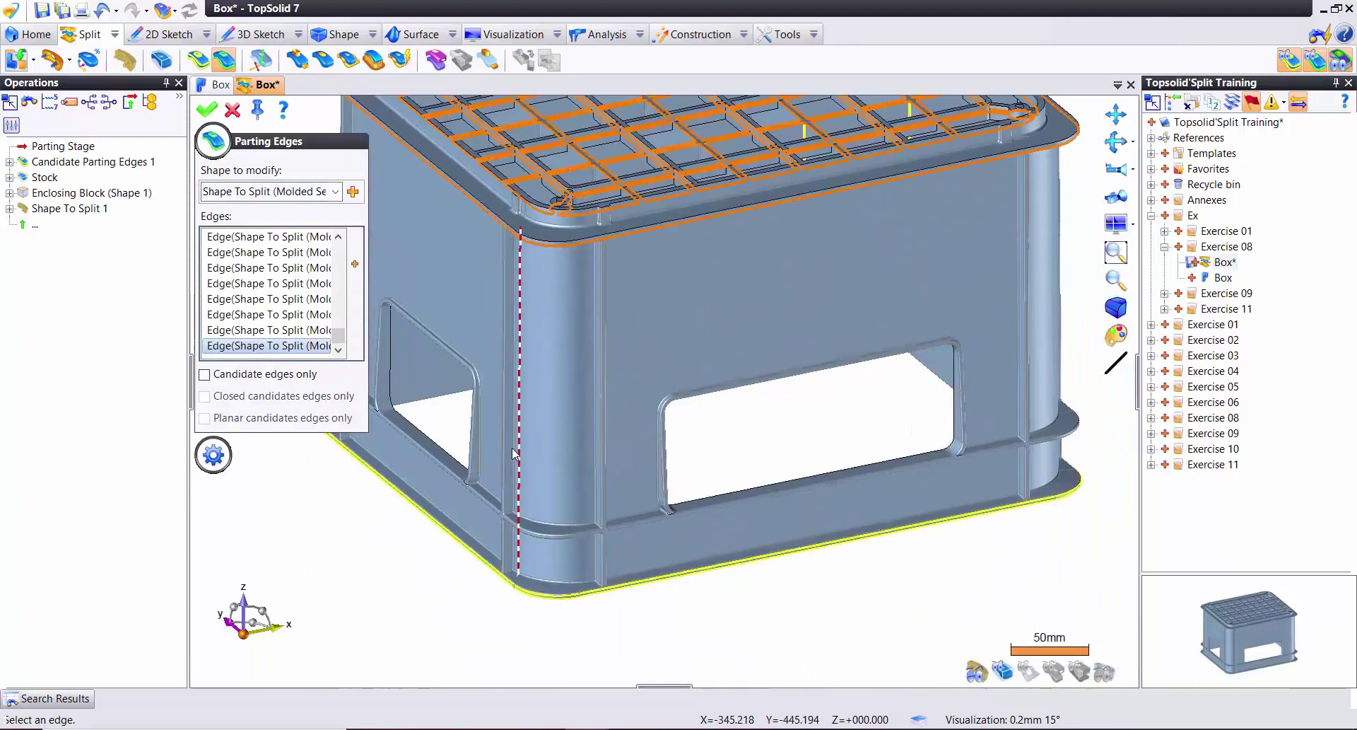
pyautogui.scroll(3, 584, 650)
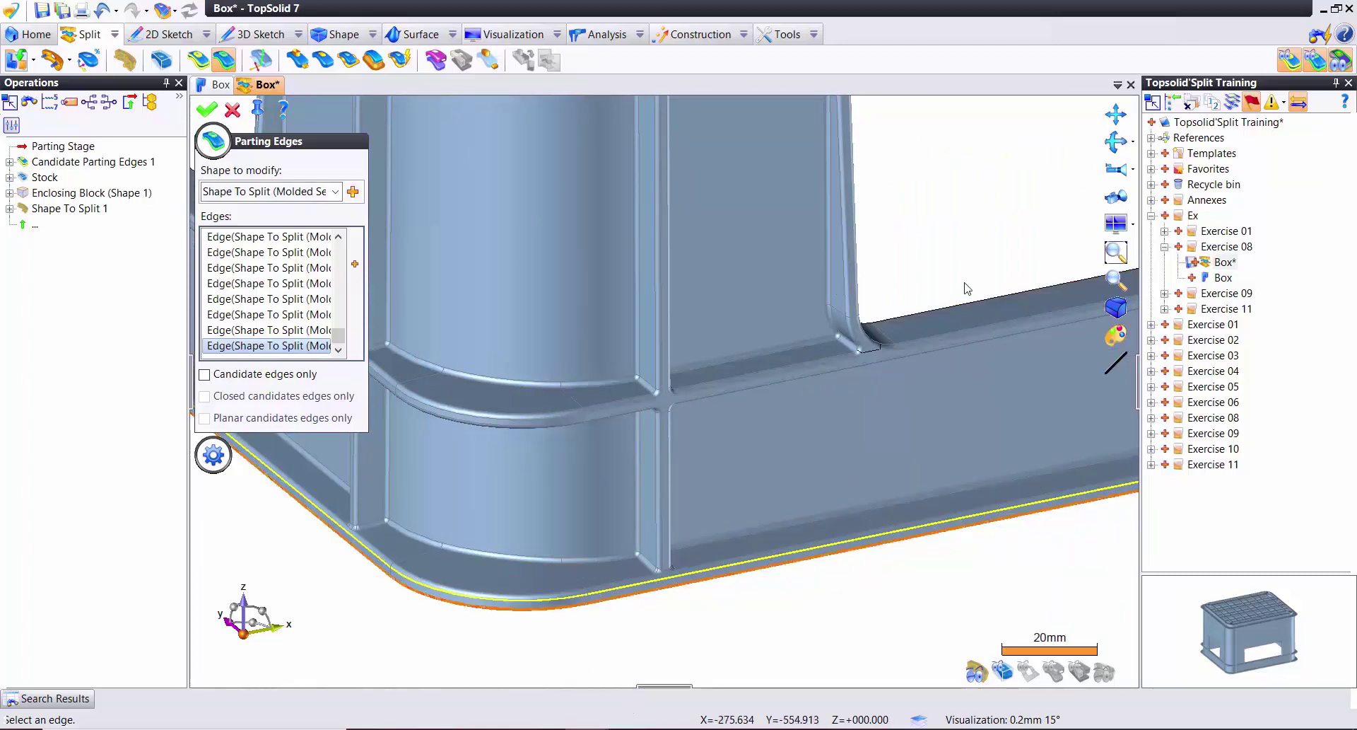
pyautogui.moveTo(963, 294); pyautogui.dragTo(825, 368, button='middle')
pyautogui.scroll(-3, 694, 409)
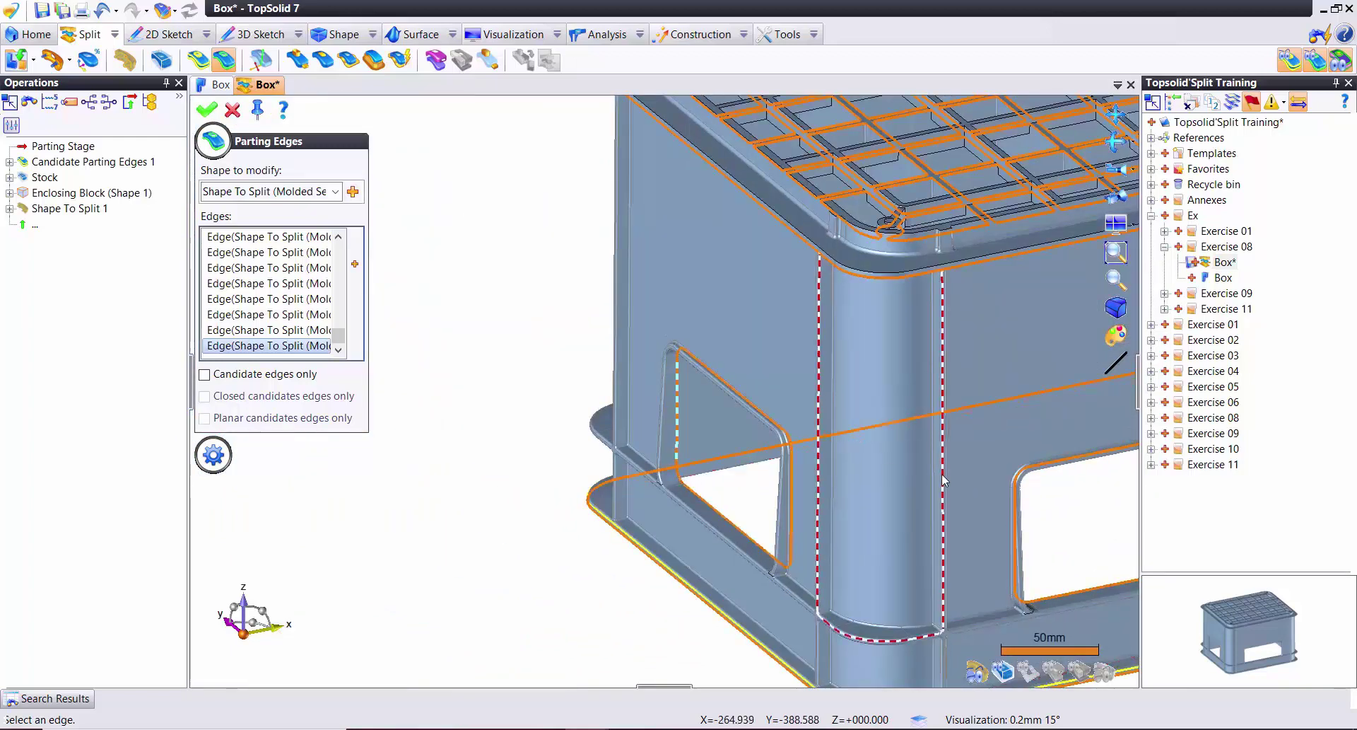
pyautogui.moveTo(680, 483); pyautogui.dragTo(680, 578, button='middle')
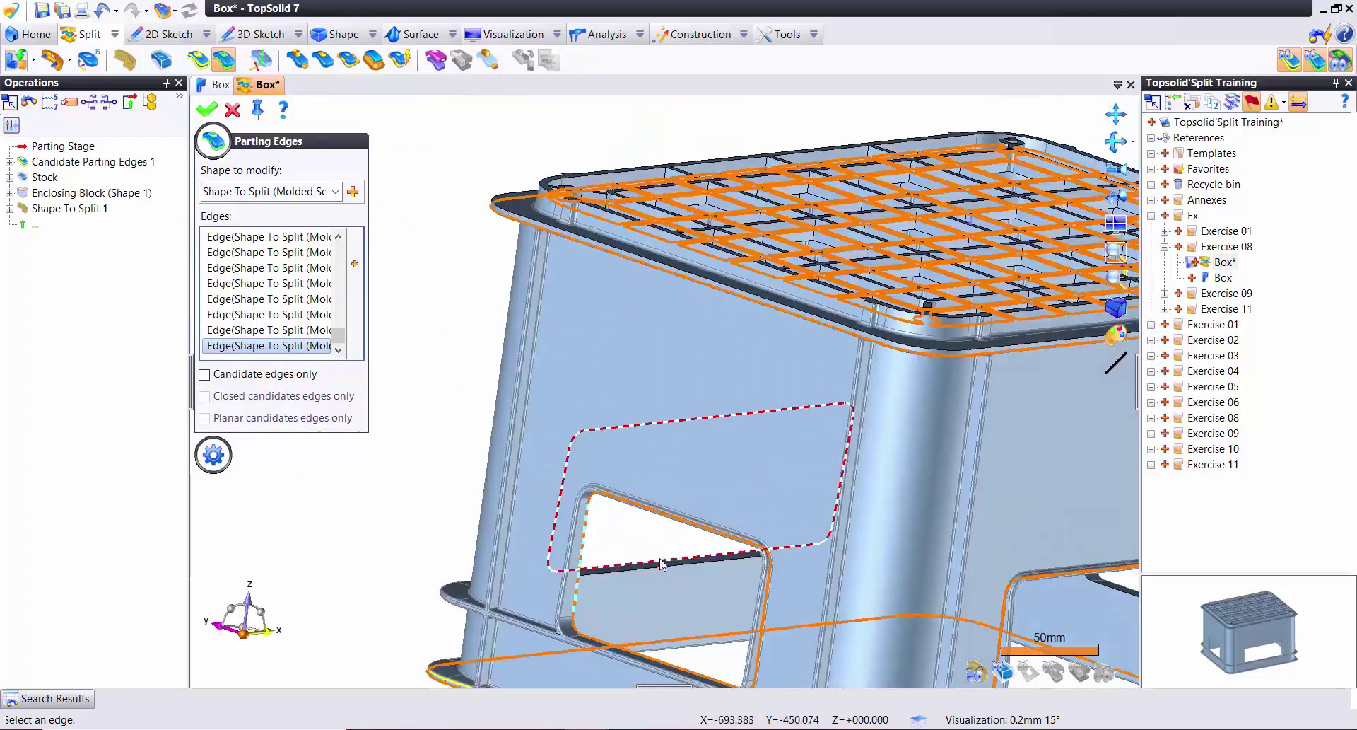
pyautogui.moveTo(684, 574)
pyautogui.mouseDown(button='middle')
pyautogui.moveTo(611, 499)
pyautogui.moveTo(914, 563)
pyautogui.mouseUp(button='middle')
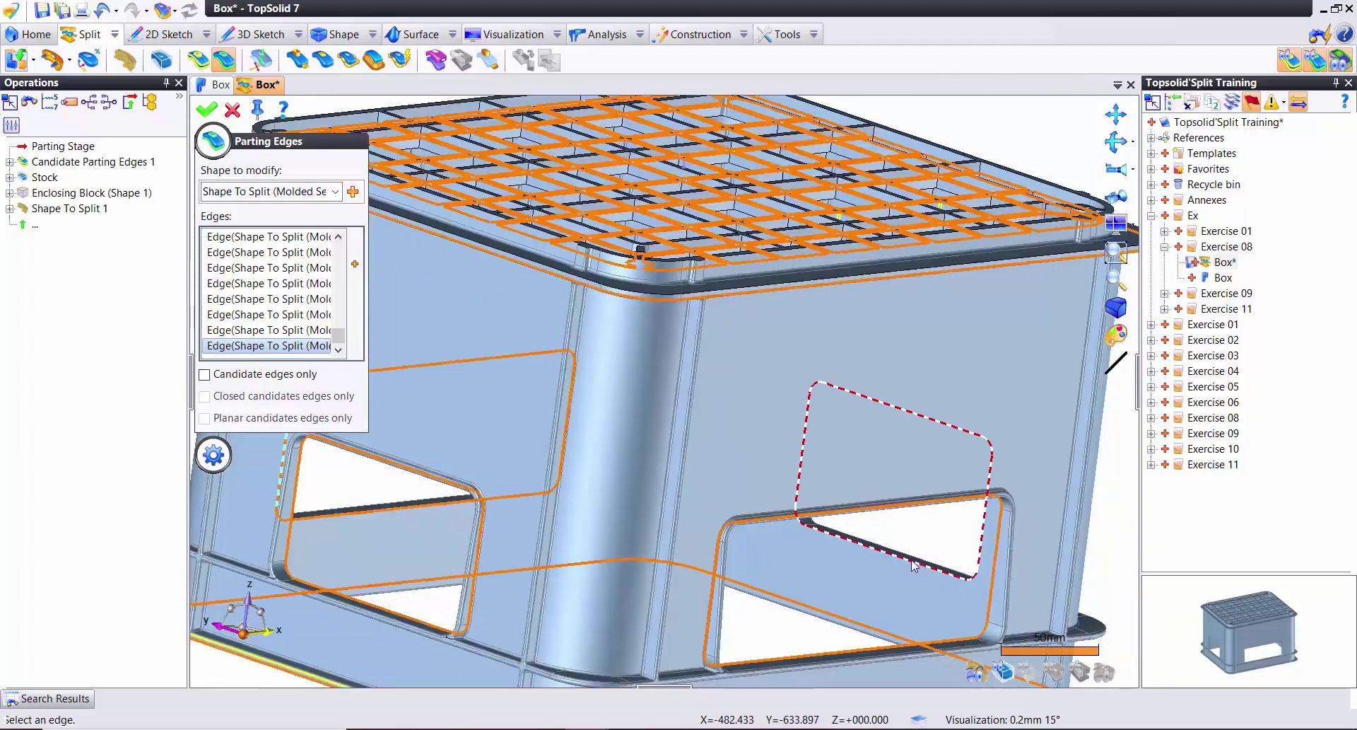
pyautogui.click(912, 563)
pyautogui.click(1111, 201)
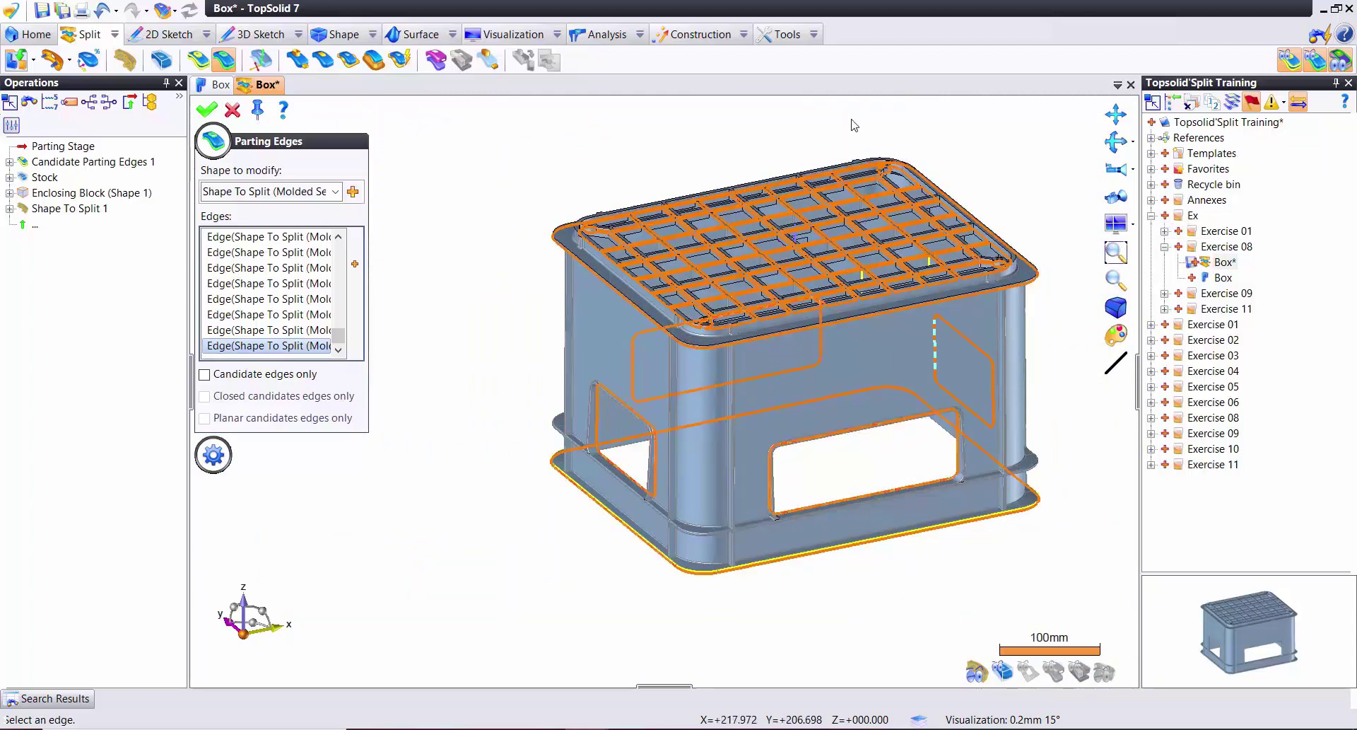
pyautogui.click(212, 111)
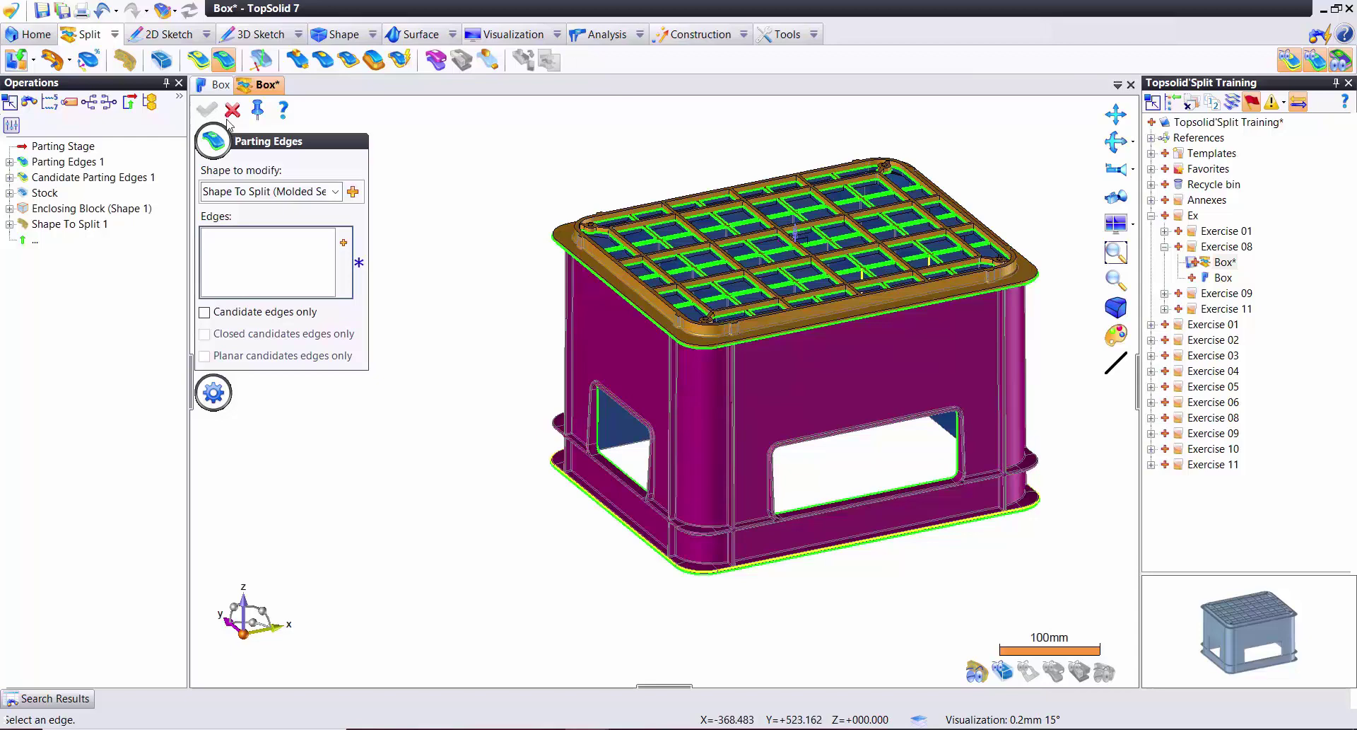
pyautogui.click(233, 109)
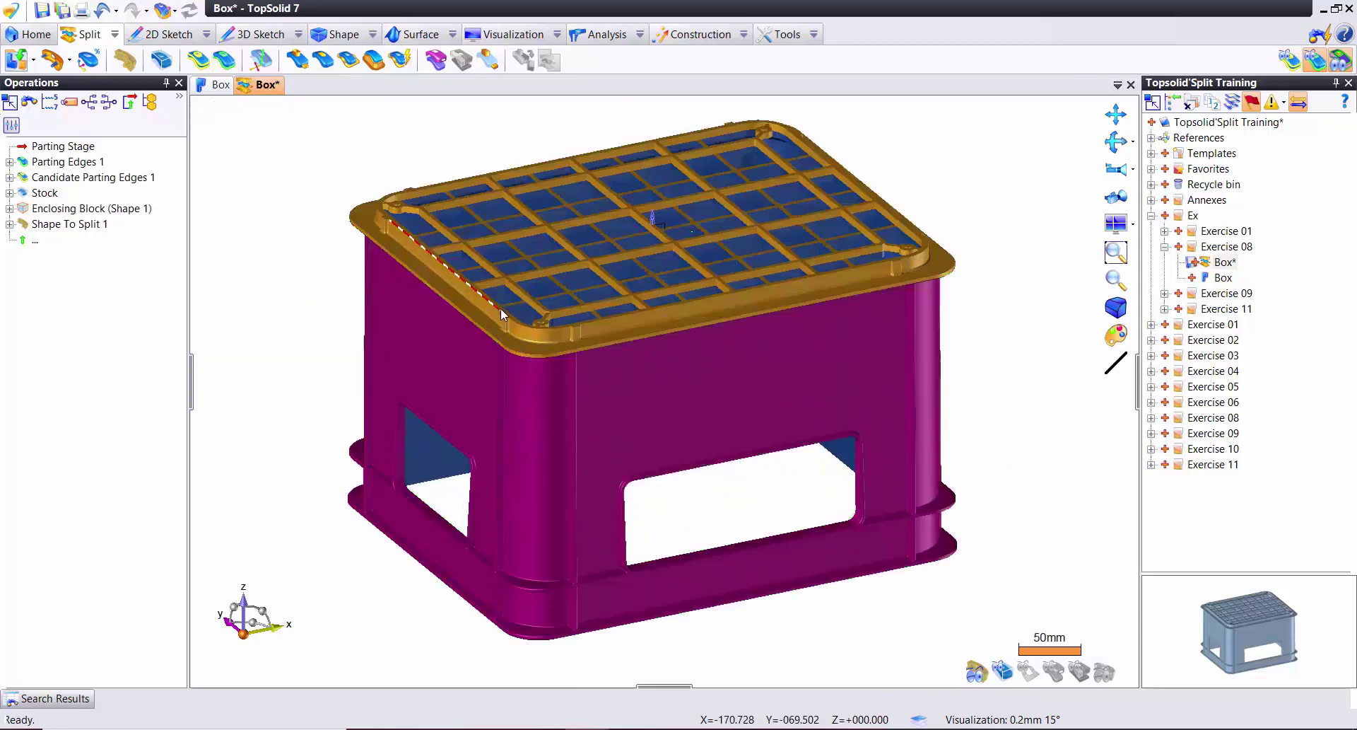
pyautogui.scroll(3, 518, 302)
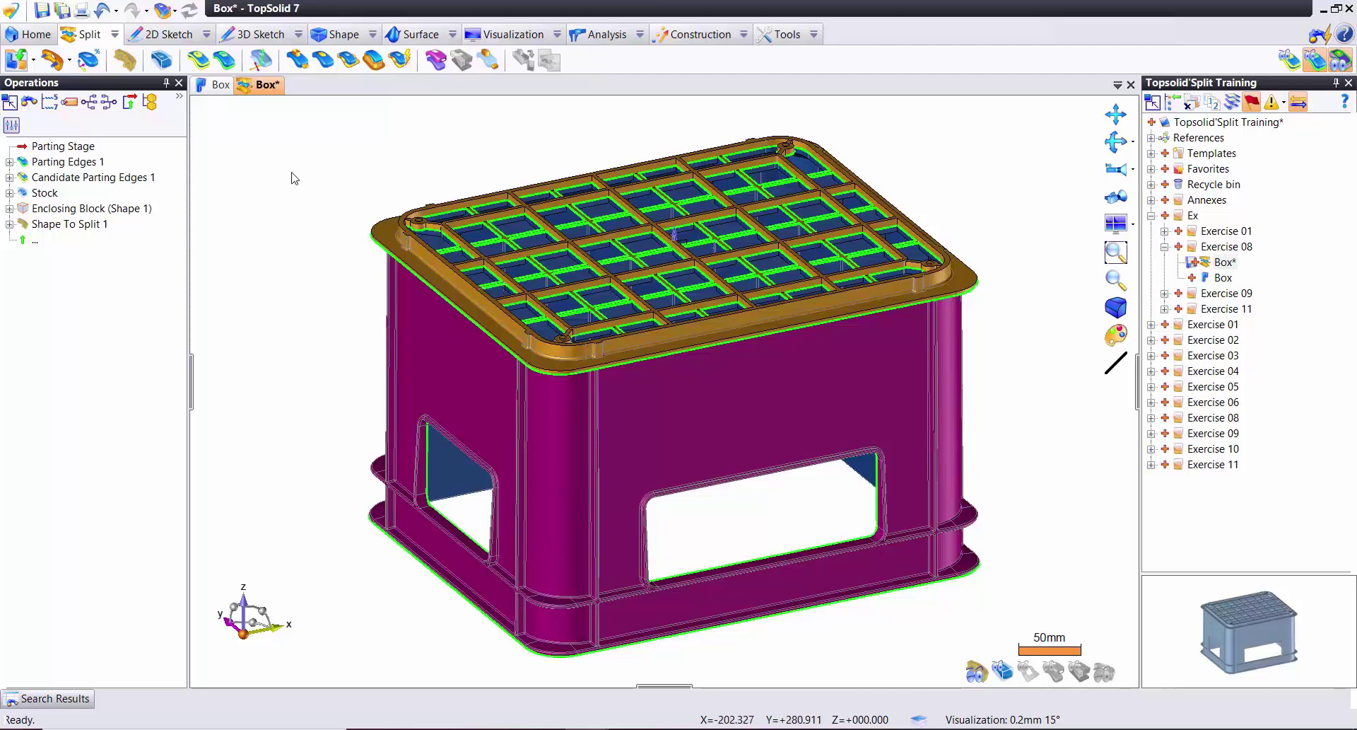
# - Close the left and front side windows with shut-off surfaces
pyautogui.click(323, 60)
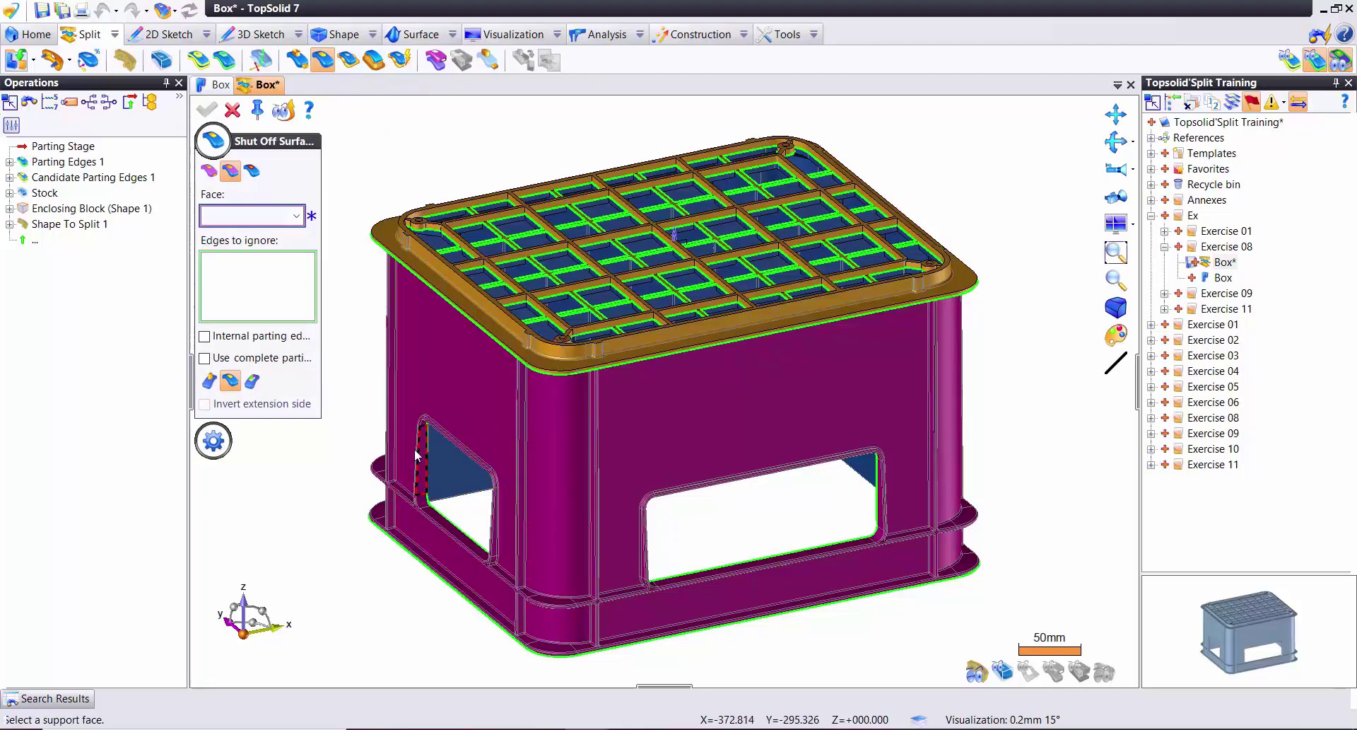
pyautogui.click(447, 469)
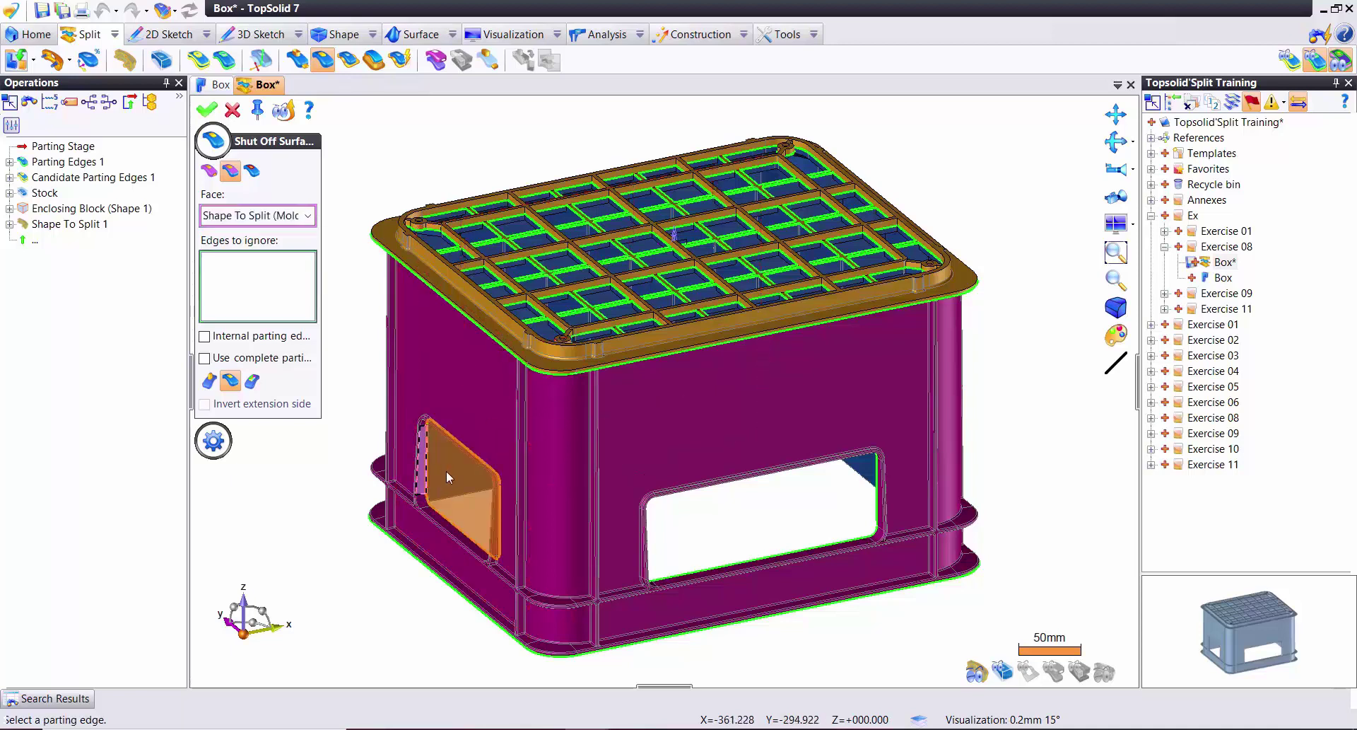
pyautogui.rightClick(307, 490)
pyautogui.click(332, 462)
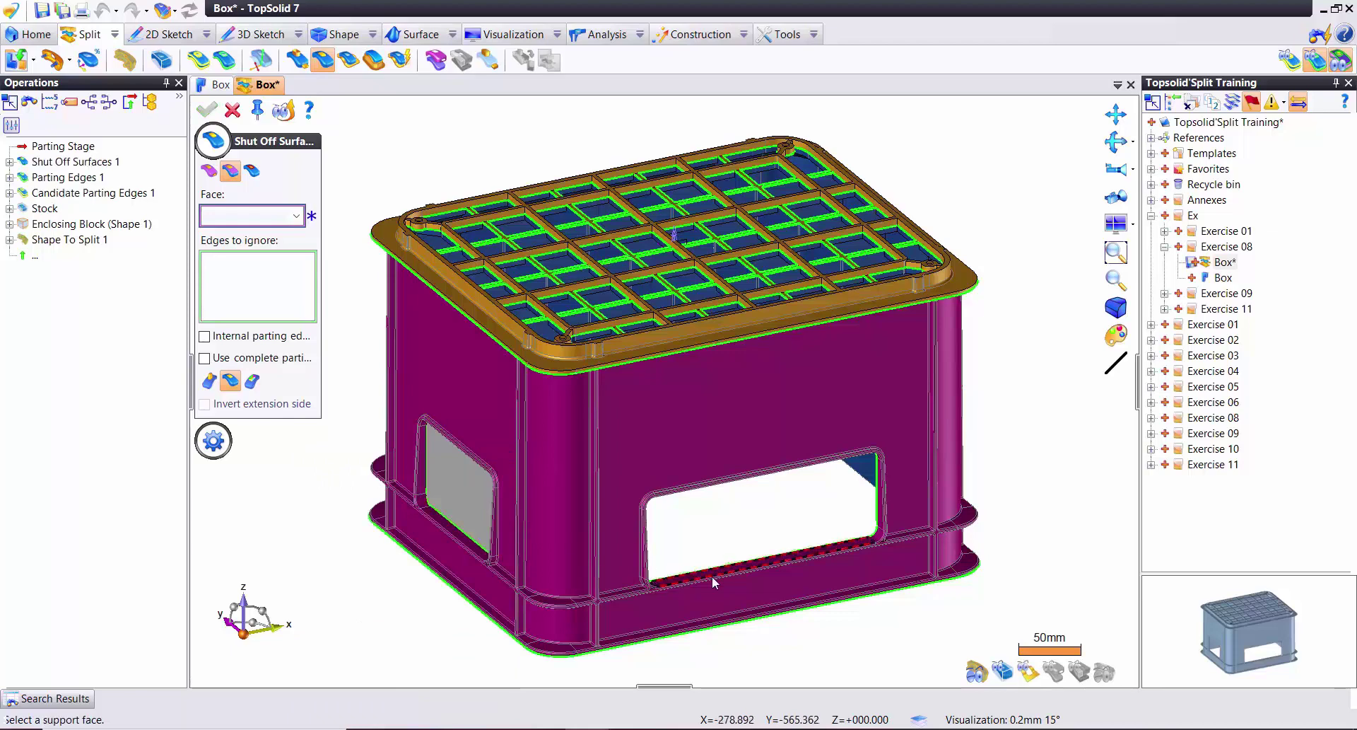
pyautogui.click(881, 499)
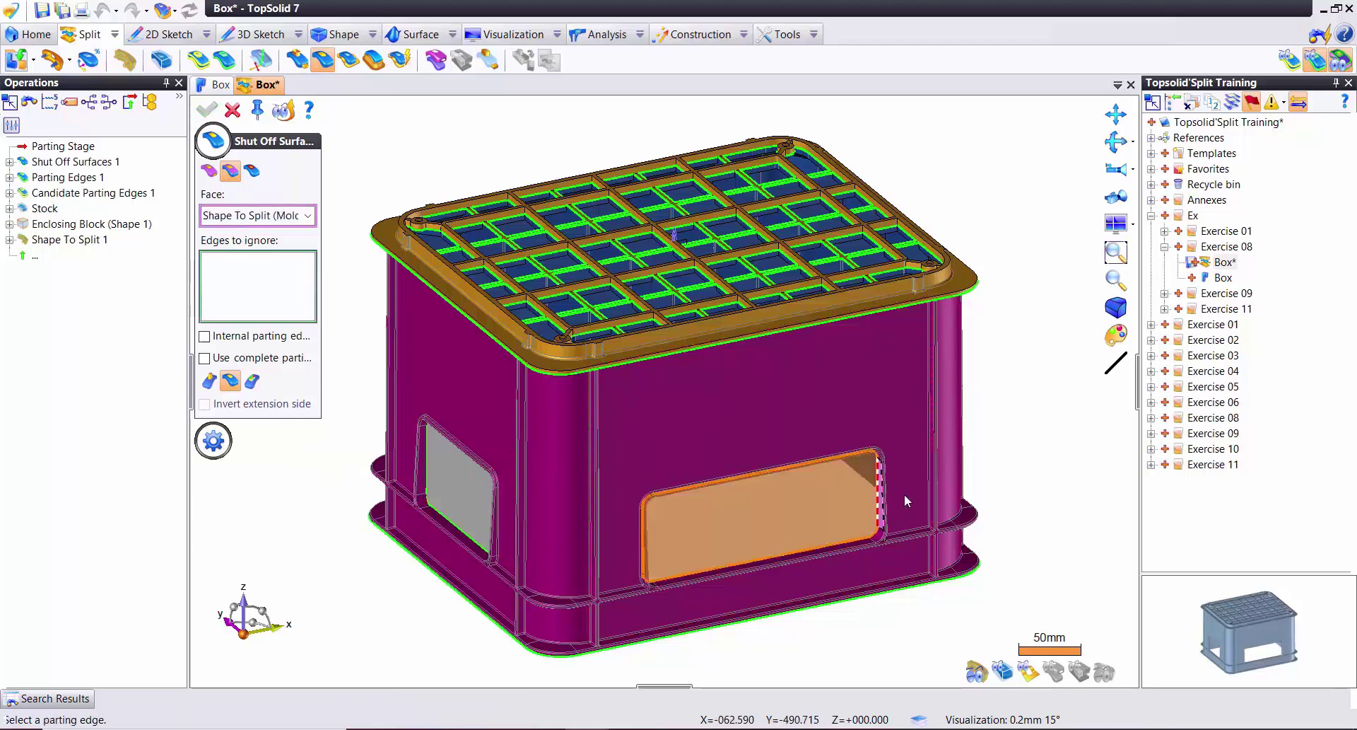
pyautogui.rightClick(1023, 354)
pyautogui.click(1046, 367)
# - Close the remaining two side windows, creating Shut Off Surfaces 3 and 4
pyautogui.moveTo(948, 454); pyautogui.dragTo(716, 514, button='middle')
pyautogui.scroll(3, 465, 444)
pyautogui.click(464, 439)
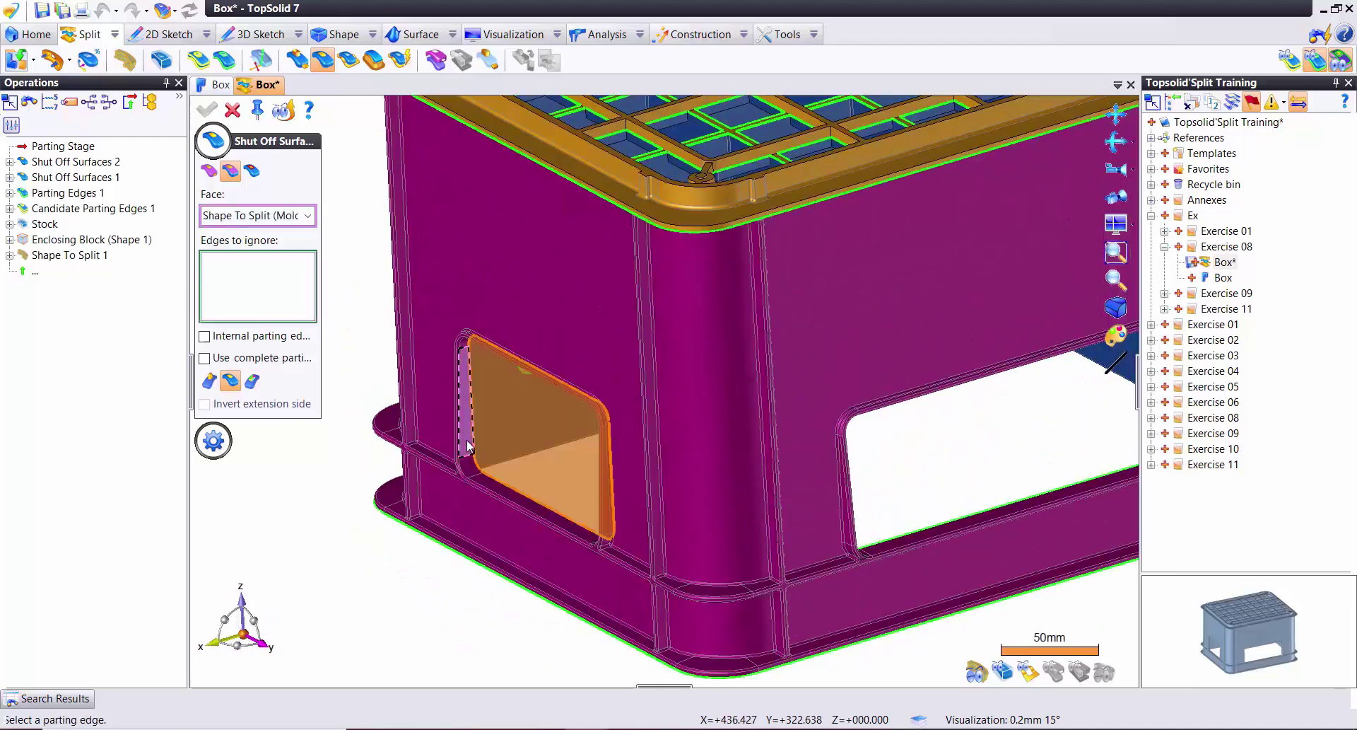
pyautogui.rightClick(348, 483)
pyautogui.click(371, 442)
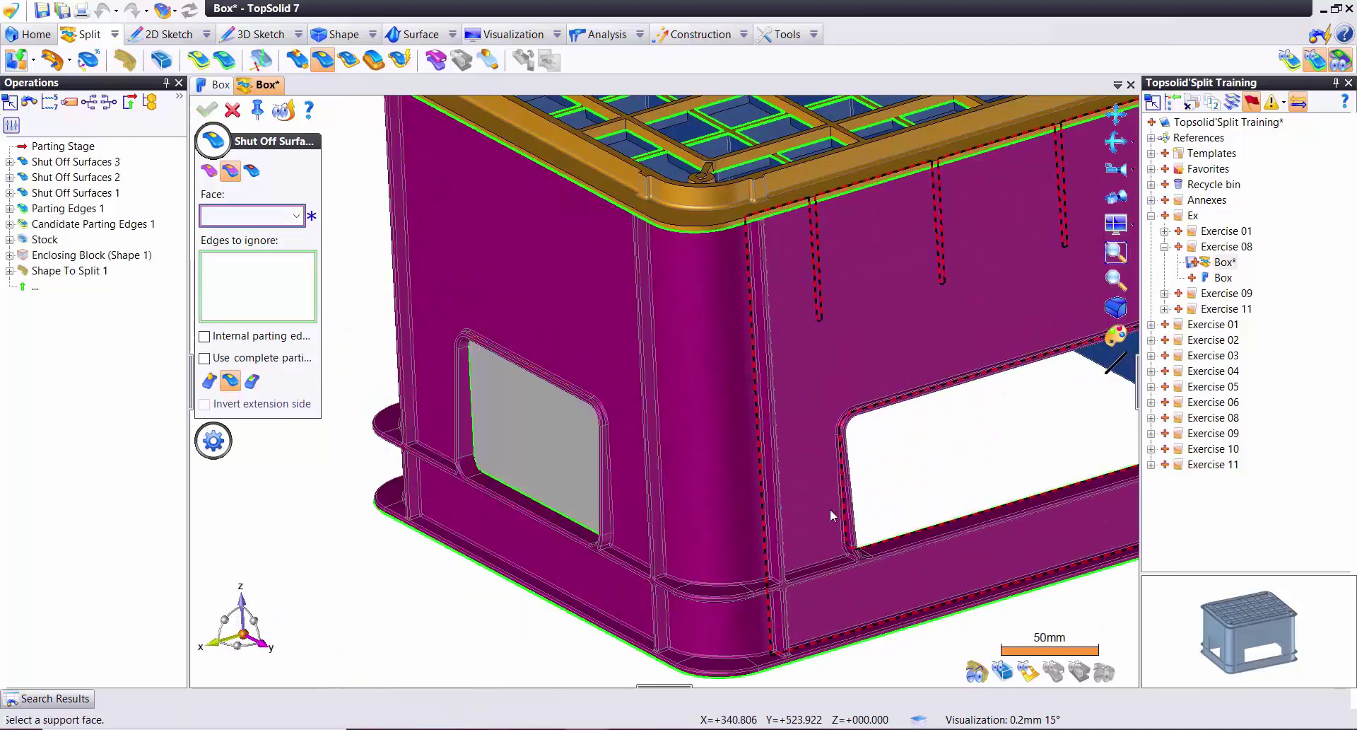
pyautogui.moveTo(830, 507); pyautogui.dragTo(747, 533, button='middle')
pyautogui.click(861, 532)
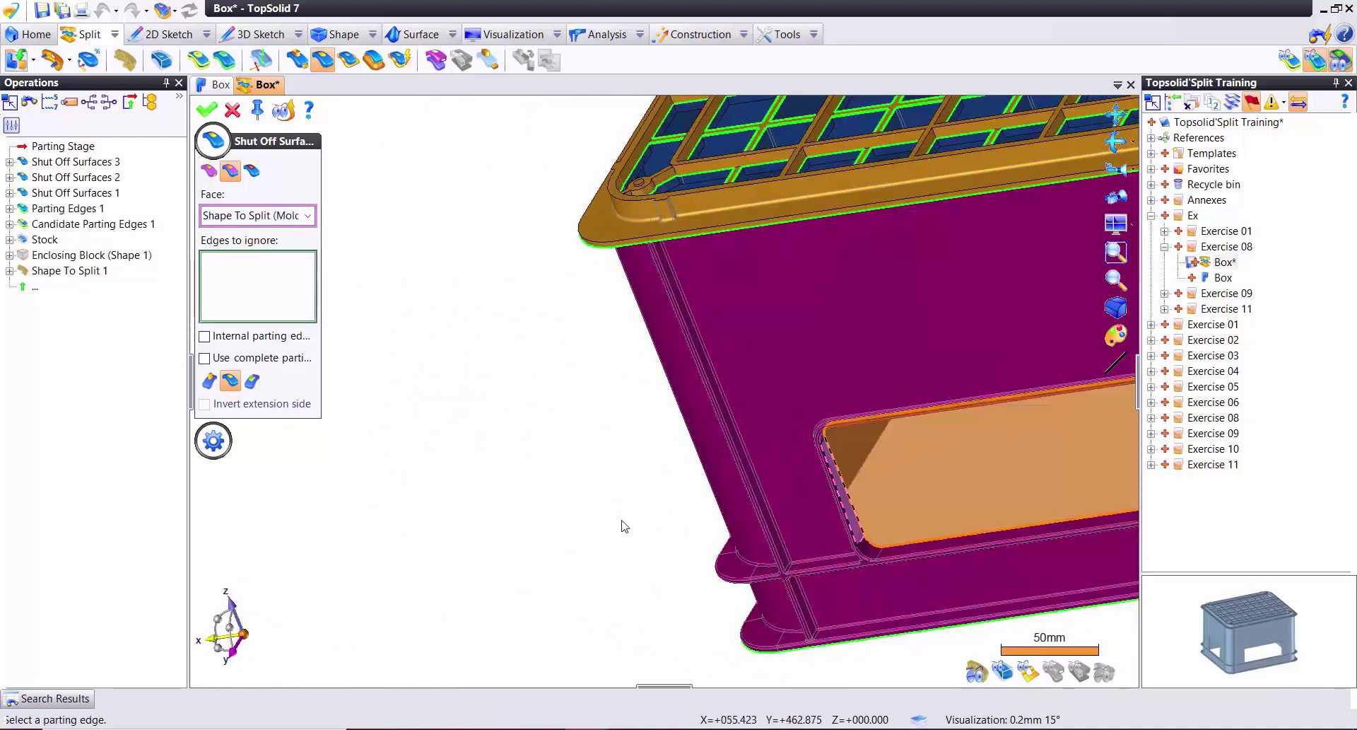
pyautogui.rightClick(625, 525)
pyautogui.click(652, 440)
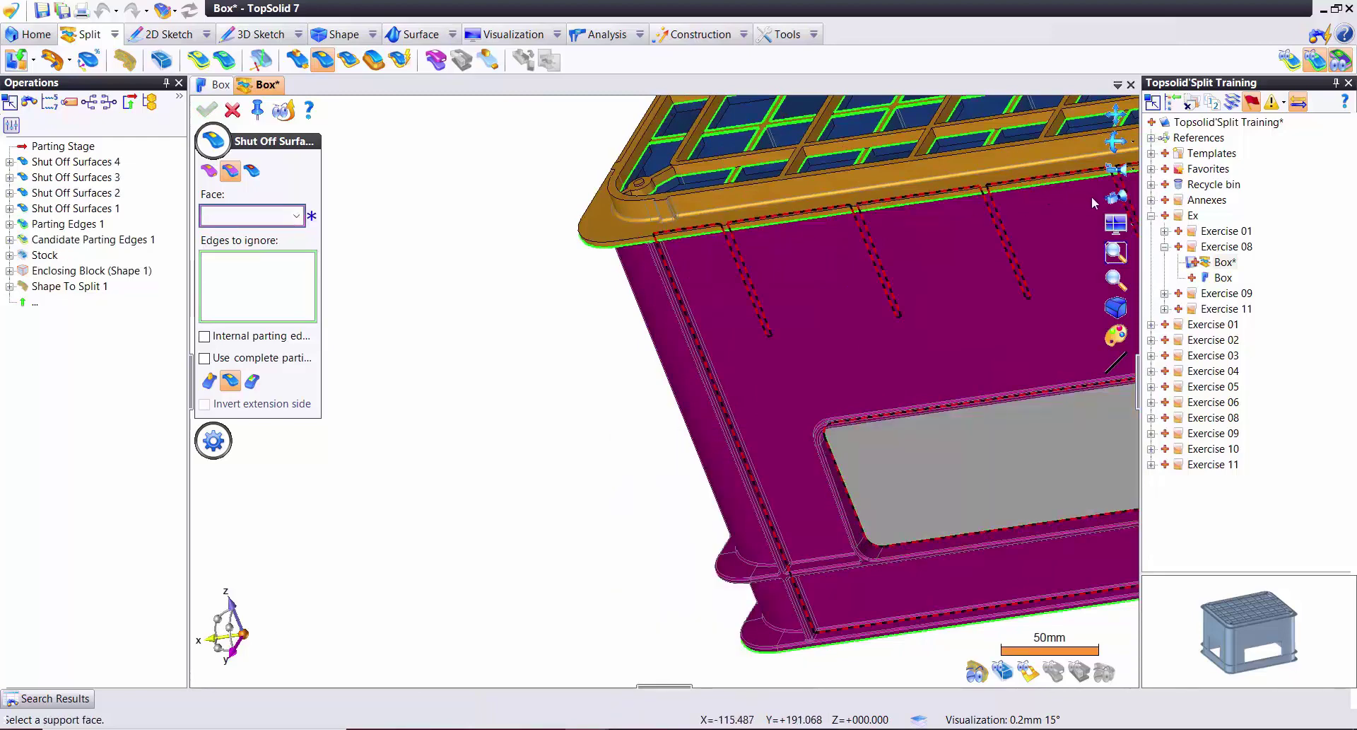
pyautogui.moveTo(1092, 197); pyautogui.dragTo(655, 389, button='middle')
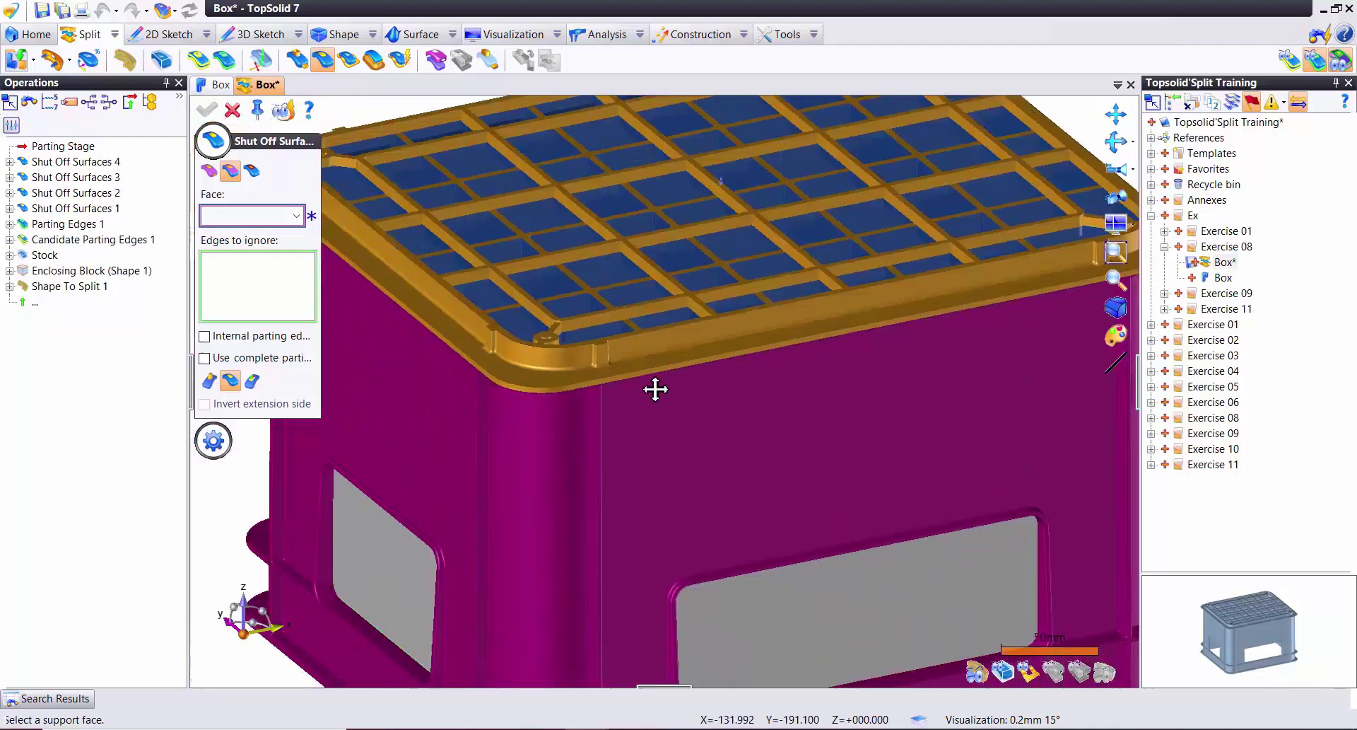
pyautogui.scroll(-2, 518, 392)
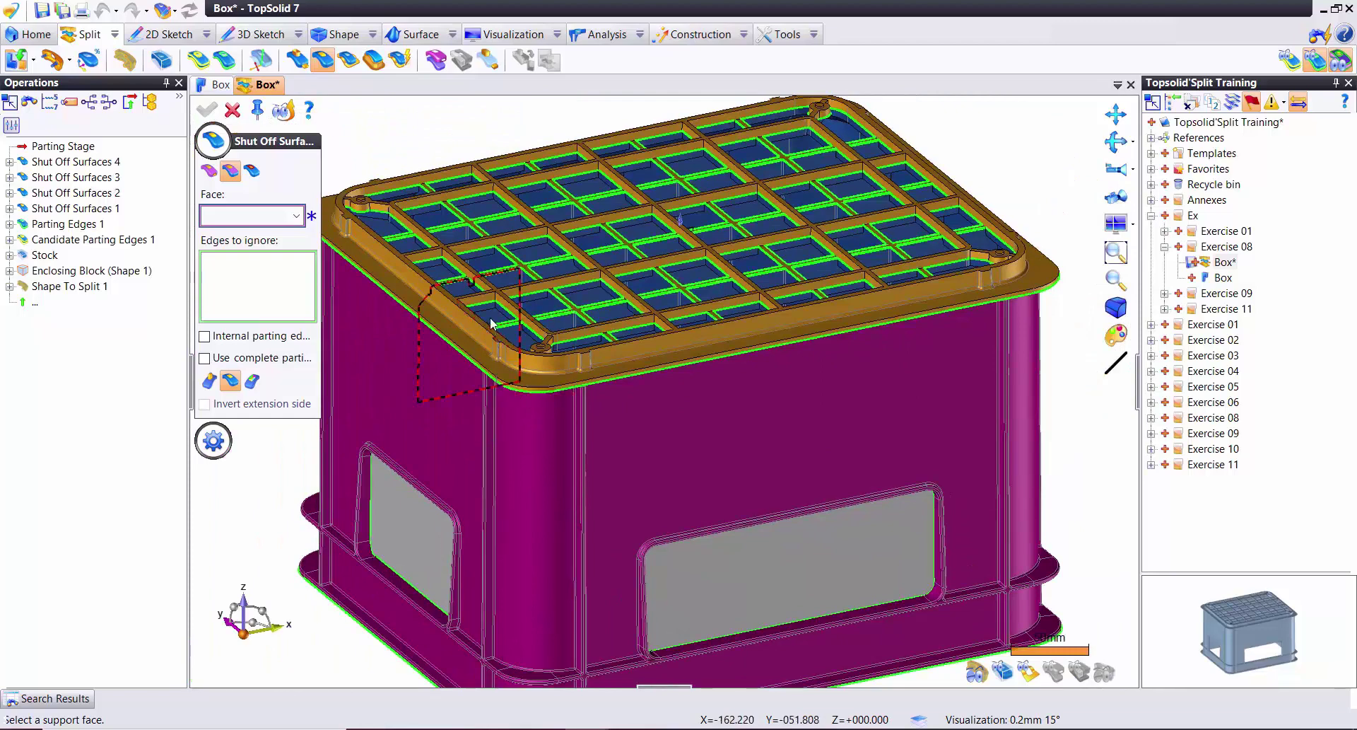
# - Close the first grid pockets and the narrow pocket beside the rim with shut-off surfaces
pyautogui.scroll(2, 575, 309)
pyautogui.scroll(2, 575, 326)
pyautogui.scroll(2, 601, 332)
pyautogui.click(613, 327)
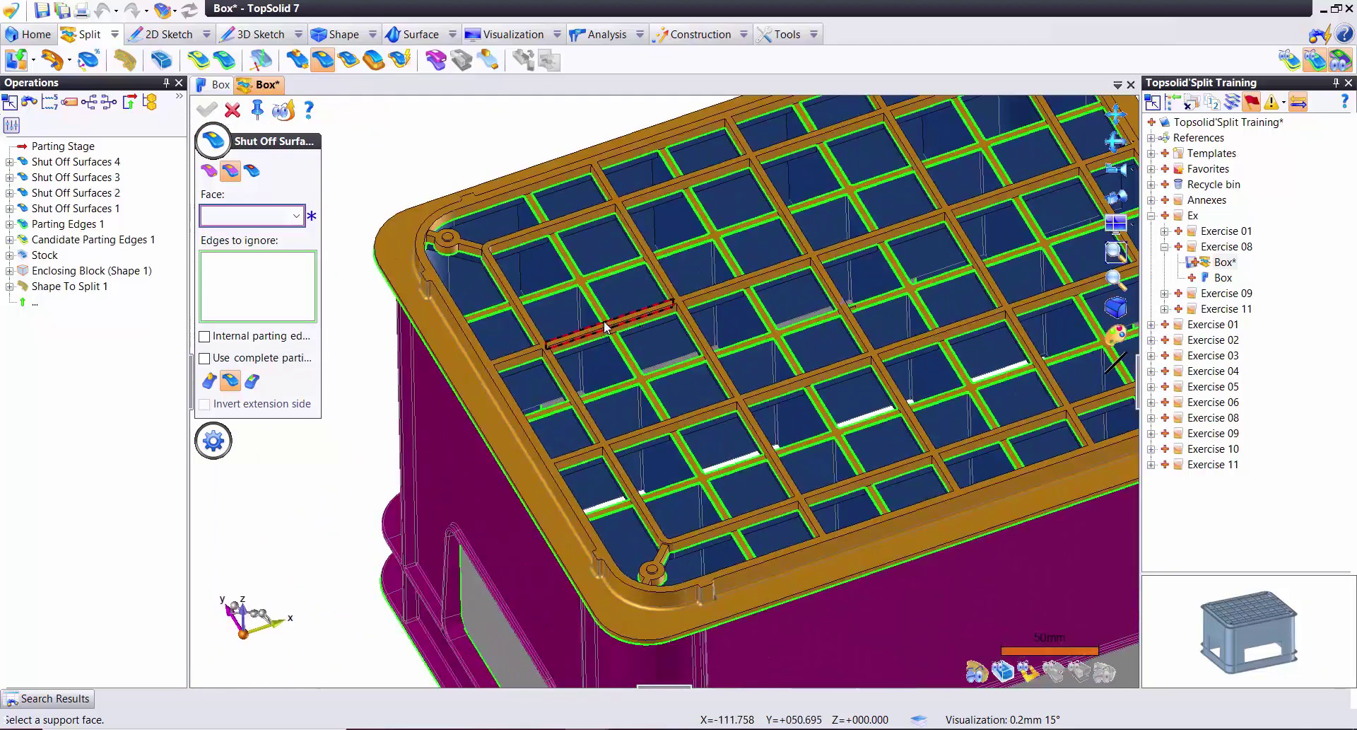
pyautogui.scroll(3, 555, 248)
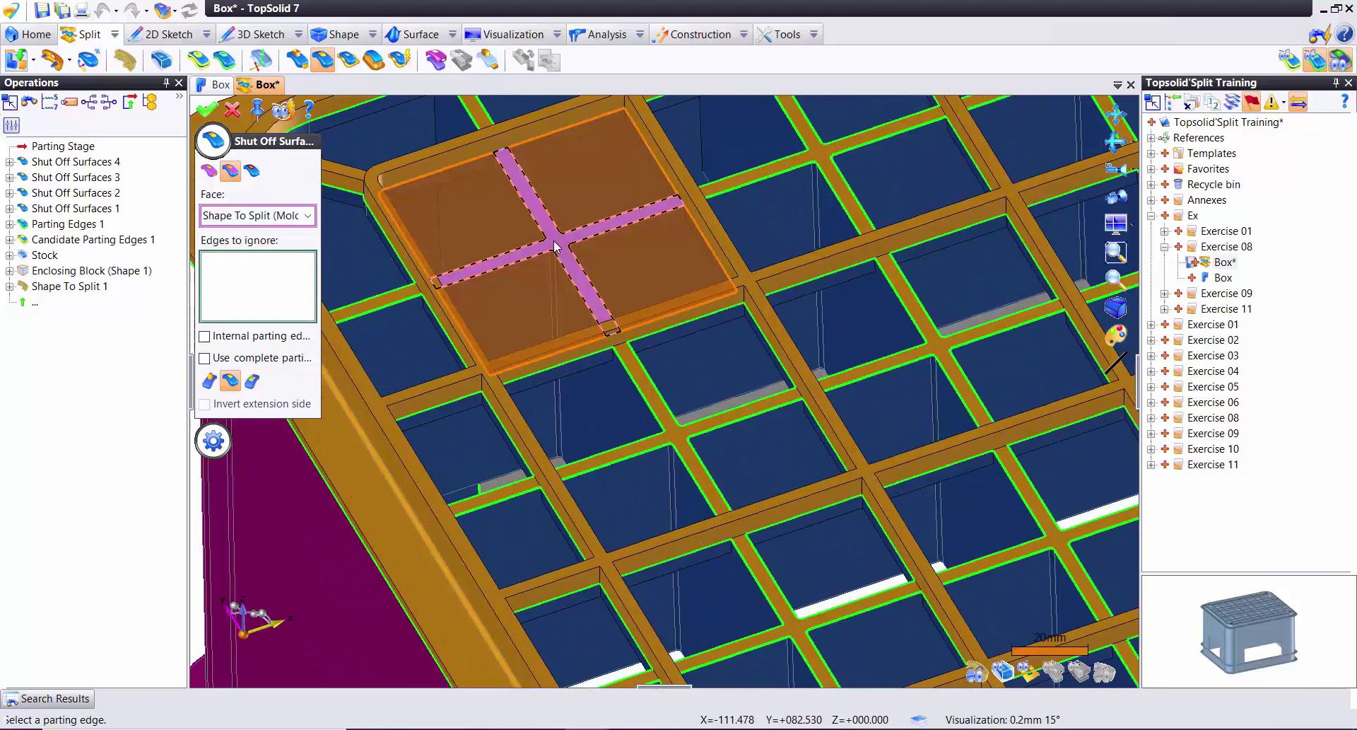
pyautogui.rightClick(535, 277)
pyautogui.click(422, 297)
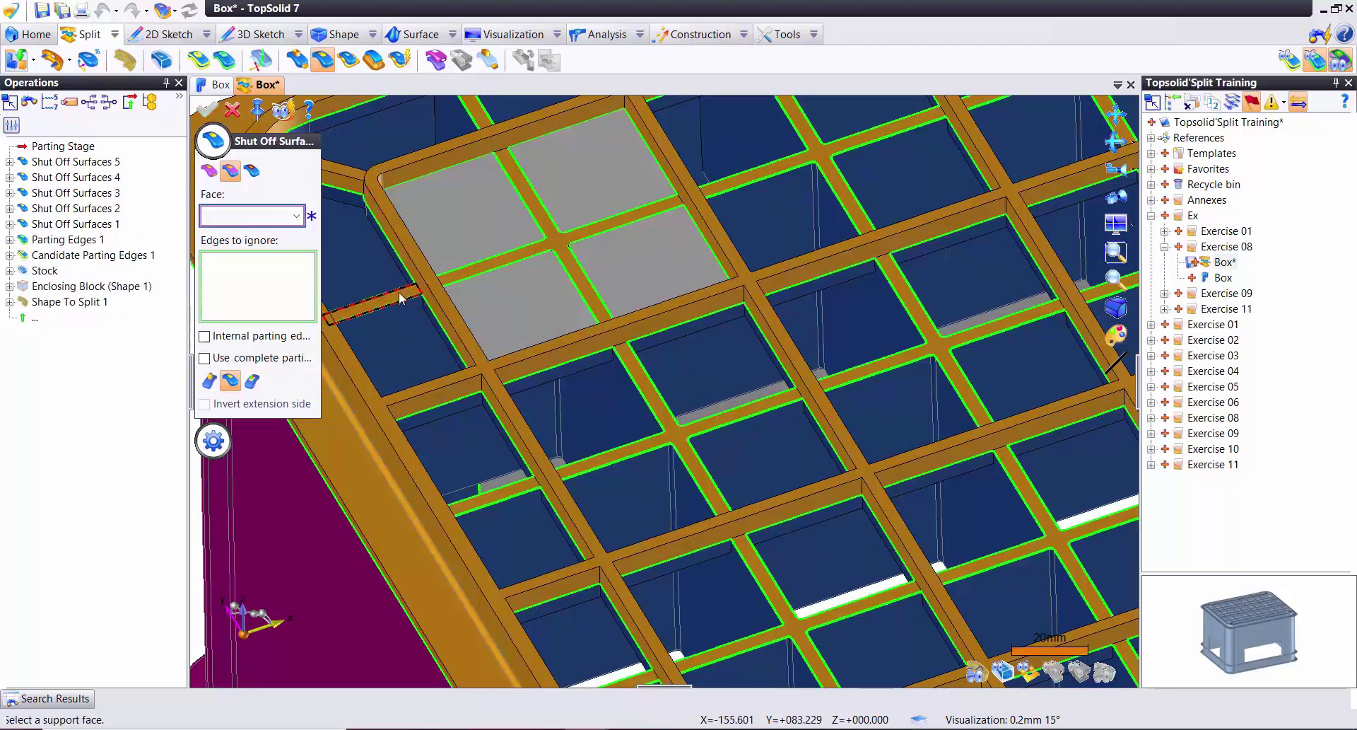
pyautogui.rightClick(523, 302)
pyautogui.click(507, 345)
pyautogui.click(502, 485)
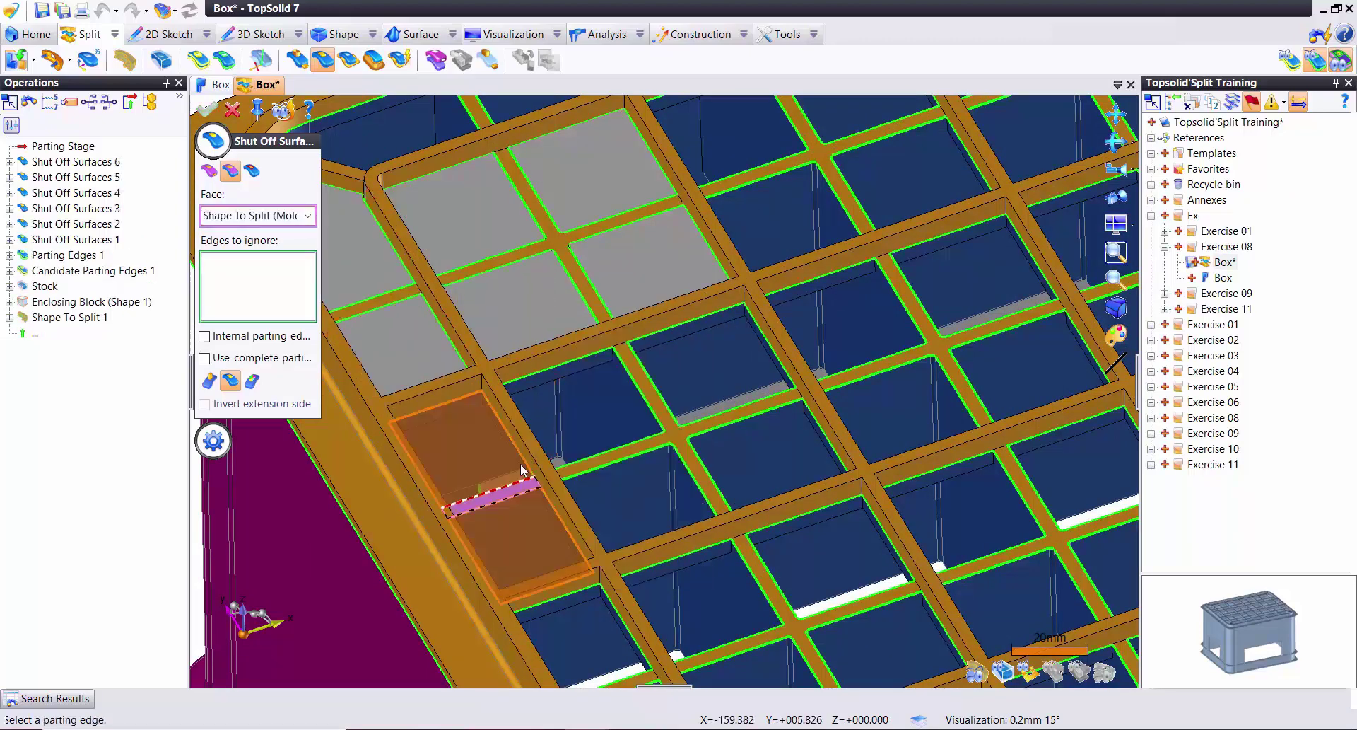
pyautogui.rightClick(574, 376)
pyautogui.click(574, 376)
# - Close the four pockets around a grid cross and the adjacent pocket
pyautogui.click(676, 431)
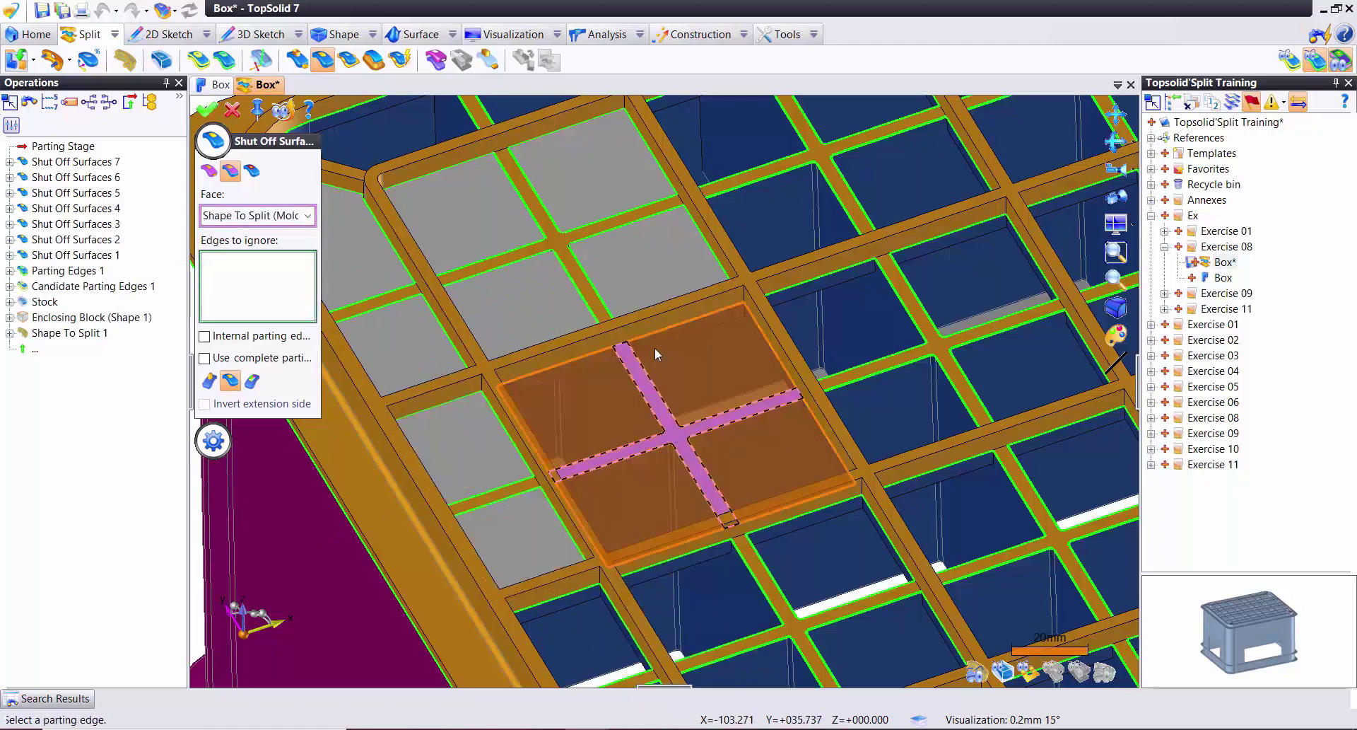
pyautogui.rightClick(647, 340)
pyautogui.click(690, 352)
pyautogui.scroll(-3, 679, 294)
pyautogui.scroll(3, 634, 504)
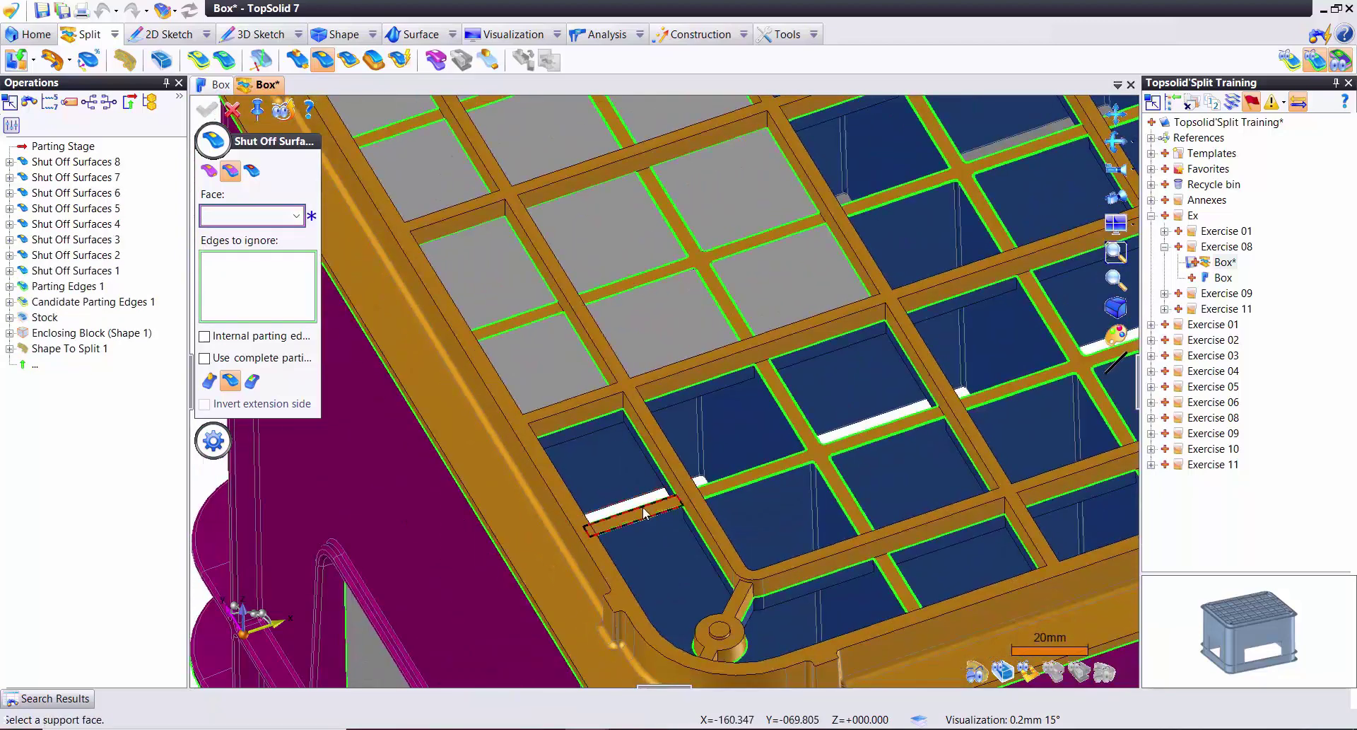
pyautogui.click(644, 513)
pyautogui.rightClick(727, 336)
pyautogui.click(736, 340)
# - Close the pockets around the next cross and the rim strip pocket
pyautogui.click(808, 450)
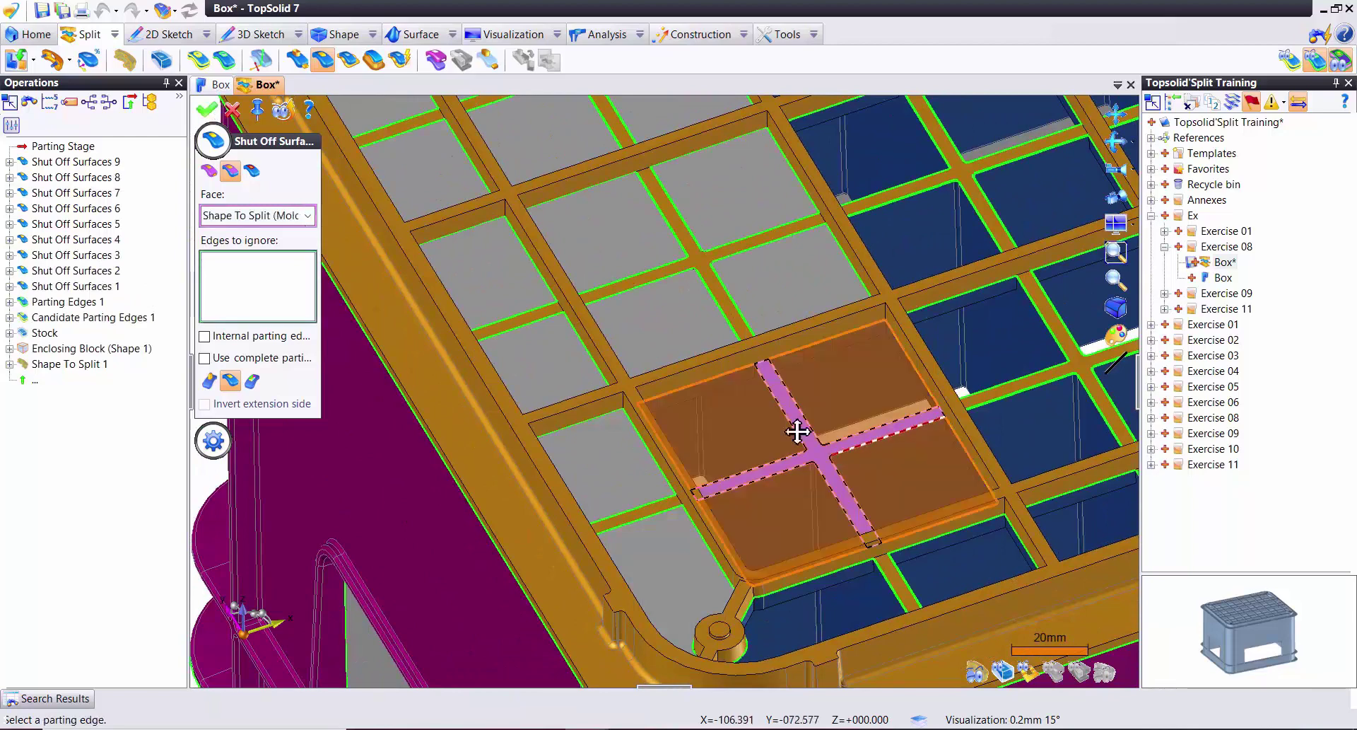
pyautogui.scroll(-3, 802, 435)
pyautogui.scroll(3, 624, 303)
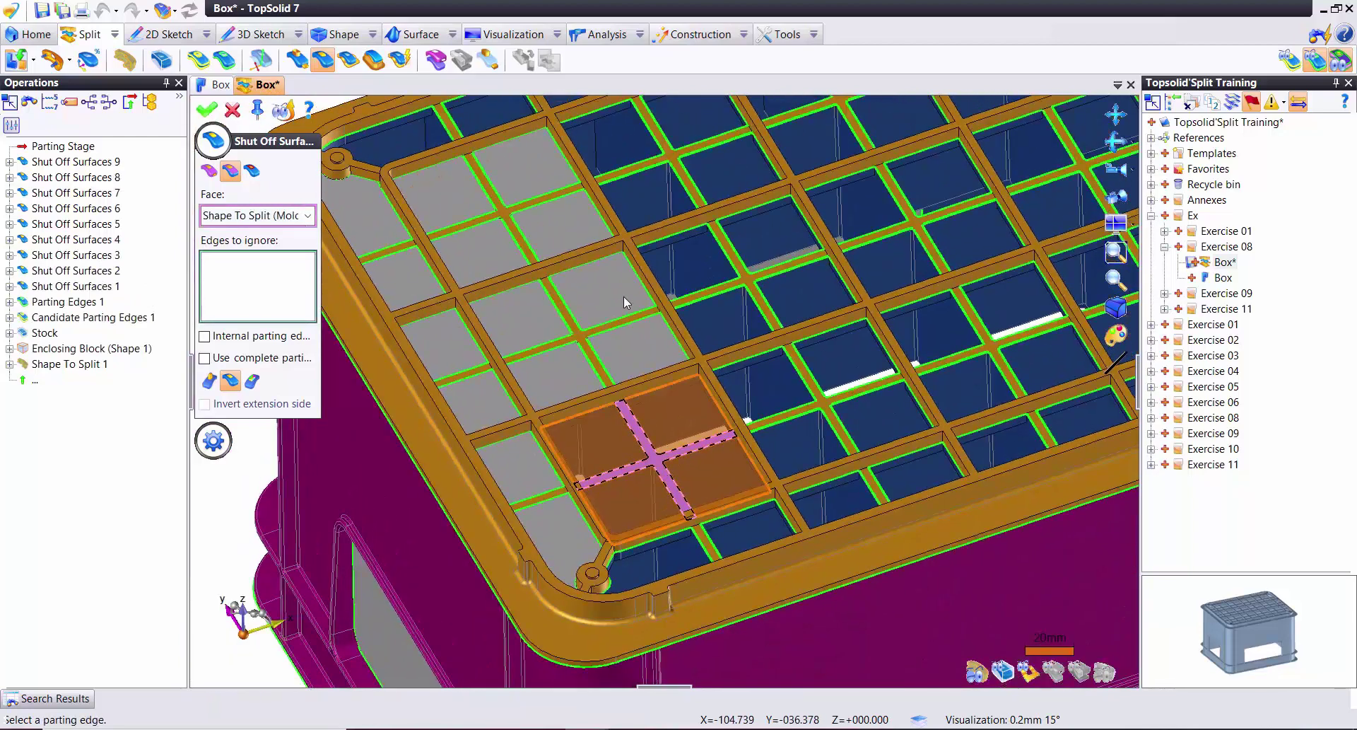
pyautogui.rightClick(691, 478)
pyautogui.click(714, 447)
pyautogui.click(714, 525)
pyautogui.rightClick(718, 486)
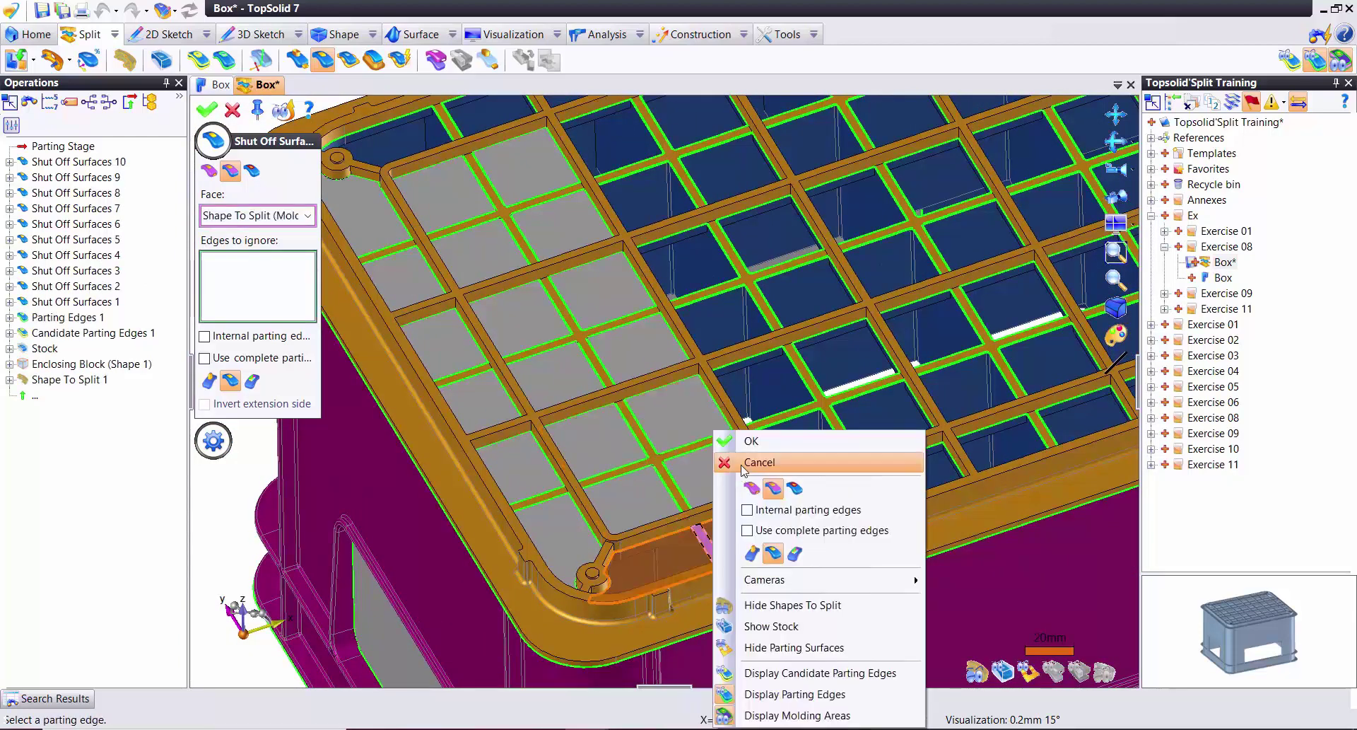
pyautogui.click(742, 444)
# - Close three more pocket groups around the crosses further along the top grid
pyautogui.moveTo(743, 443); pyautogui.dragTo(606, 523, button='middle')
pyautogui.click(587, 510)
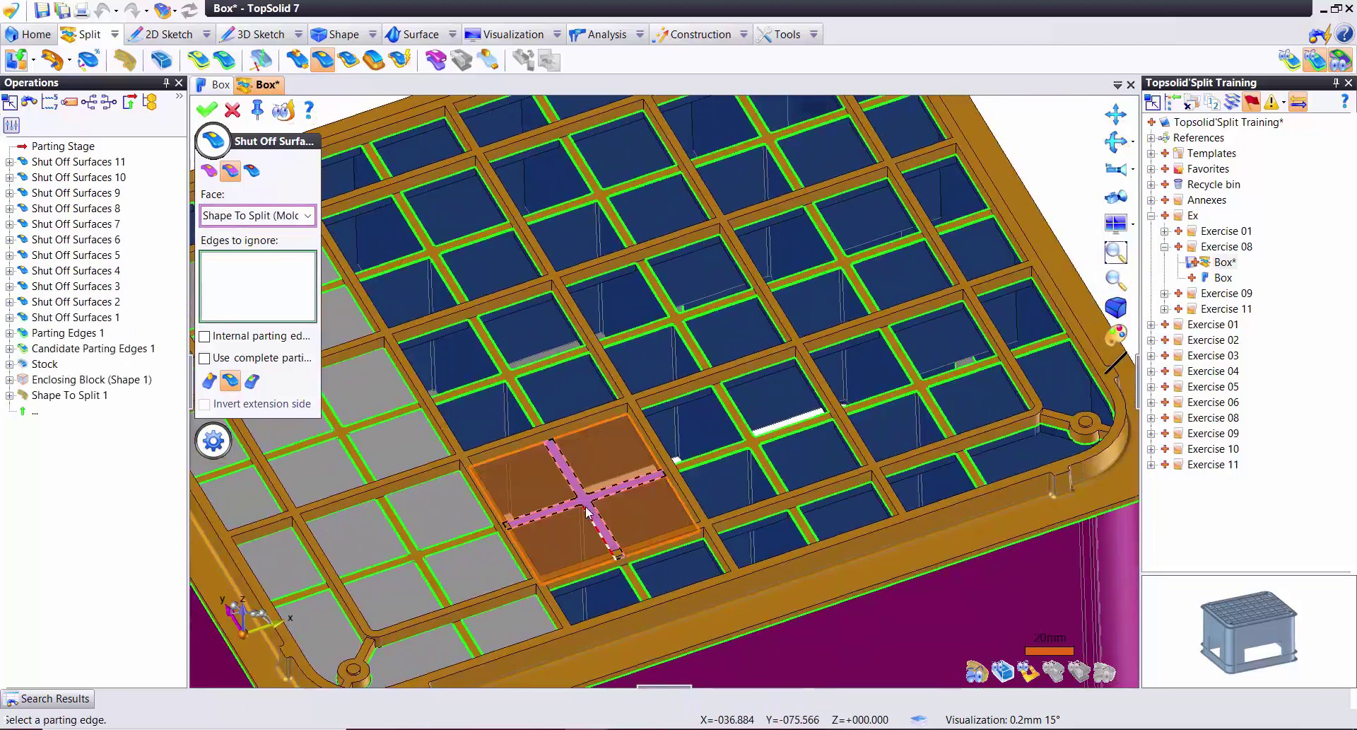
pyautogui.rightClick(592, 431)
pyautogui.click(608, 440)
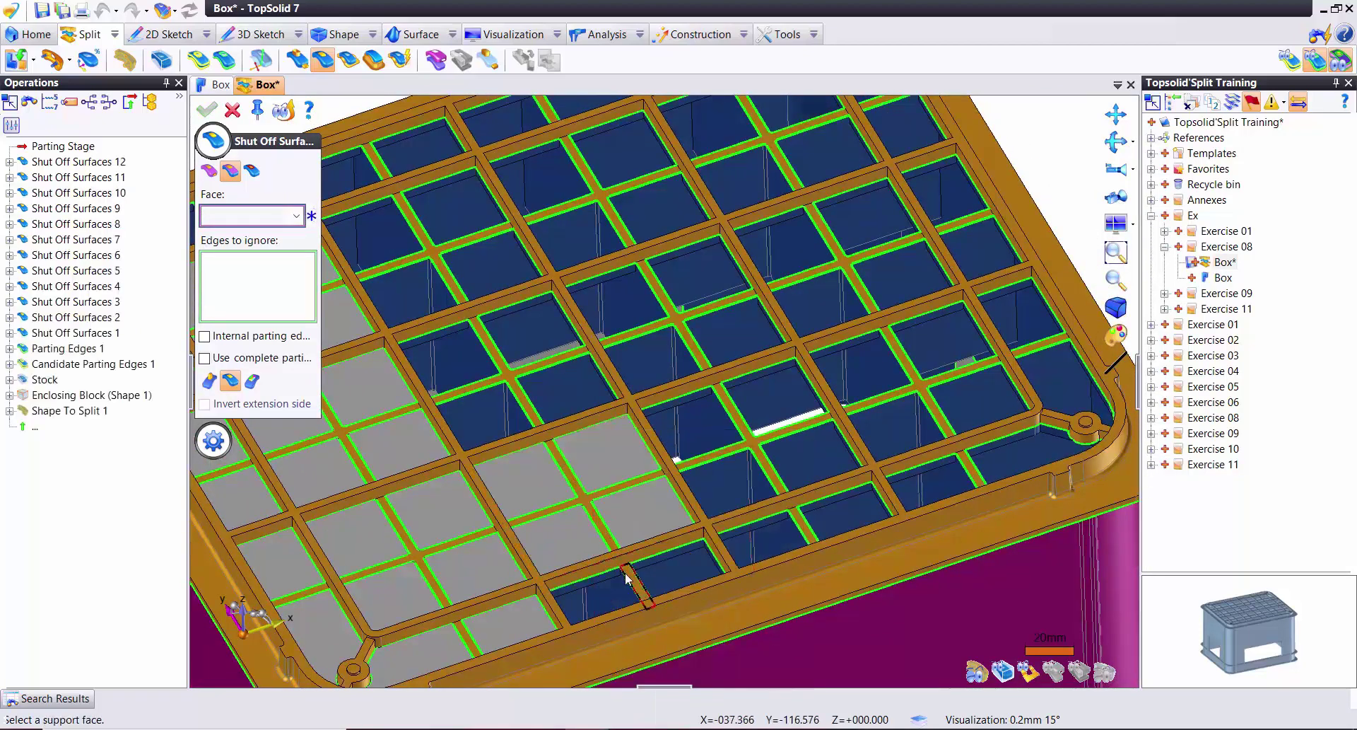
pyautogui.click(617, 559)
pyautogui.rightClick(637, 503)
pyautogui.click(645, 450)
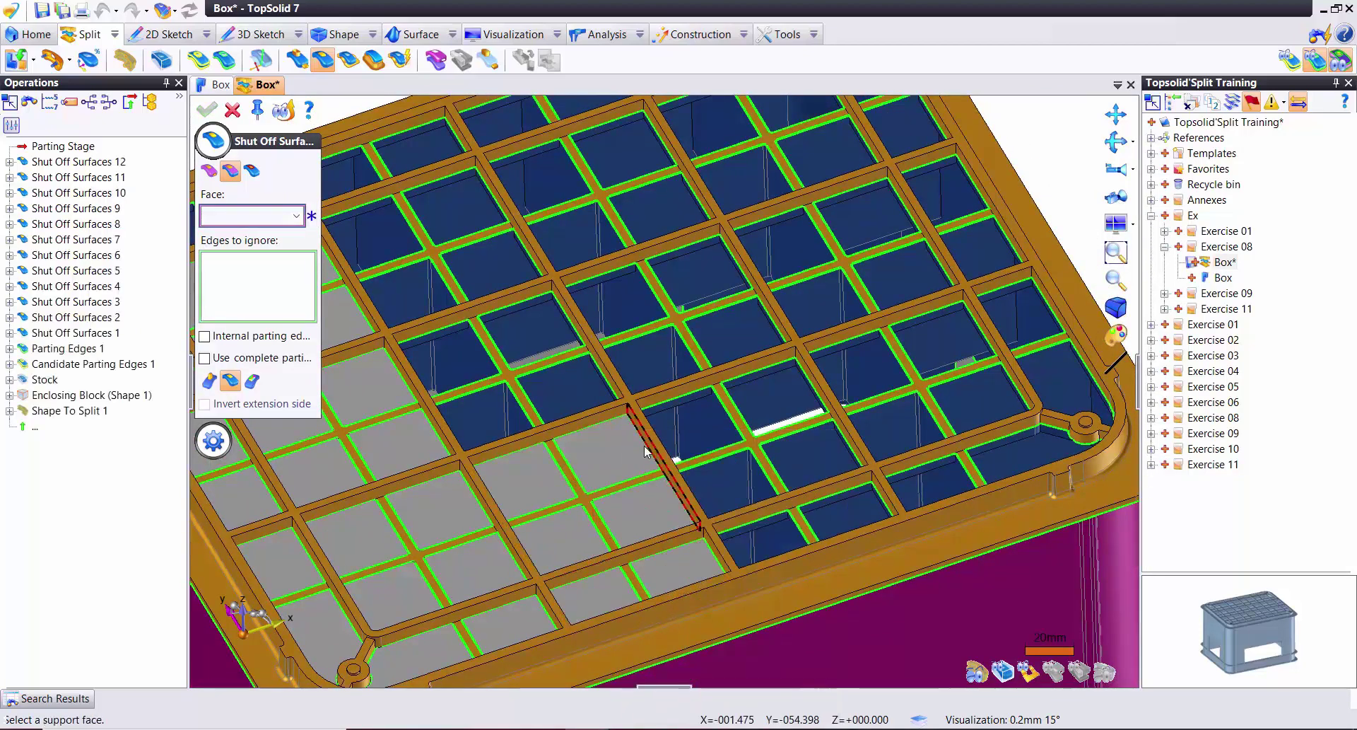
pyautogui.click(750, 442)
pyautogui.rightClick(727, 388)
pyautogui.click(755, 400)
# - Close further cross pockets toward the crate's corner with more shut-off surfaces
pyautogui.click(802, 505)
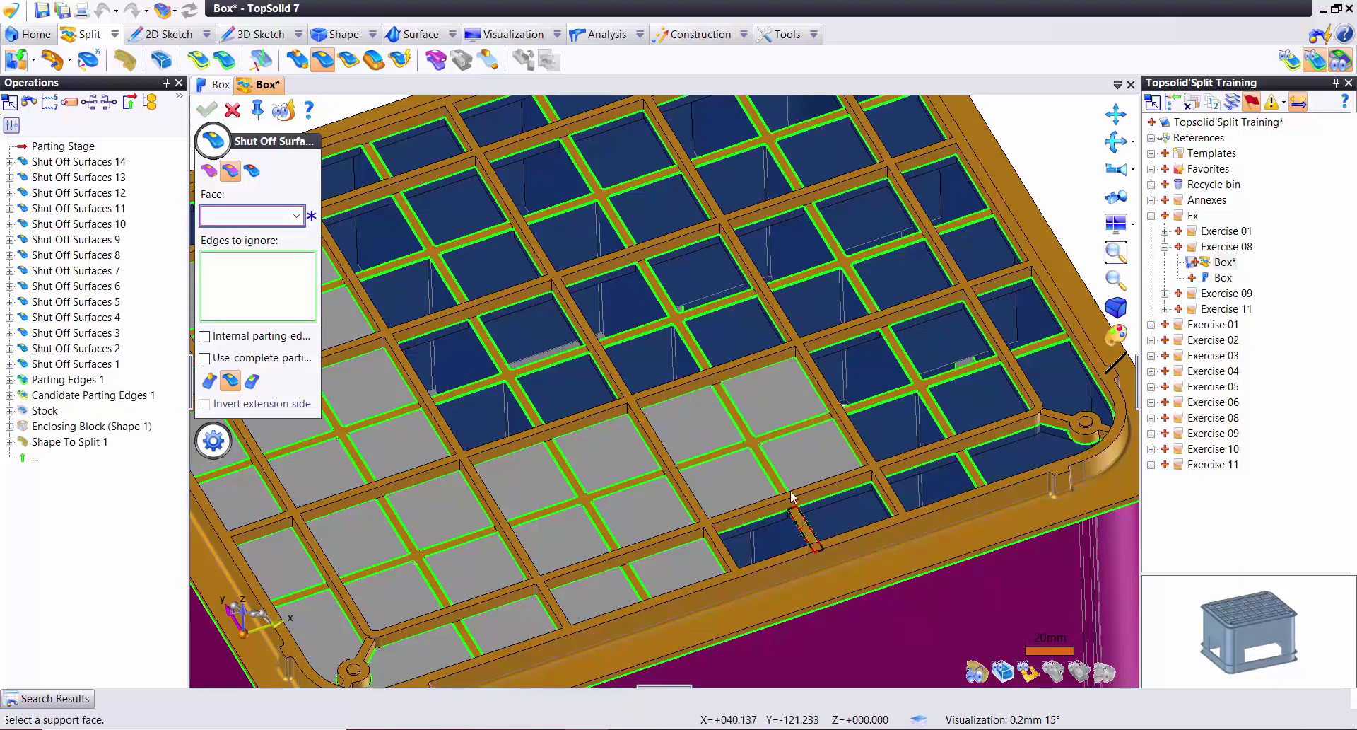
pyautogui.rightClick(781, 426)
pyautogui.click(812, 456)
pyautogui.click(912, 381)
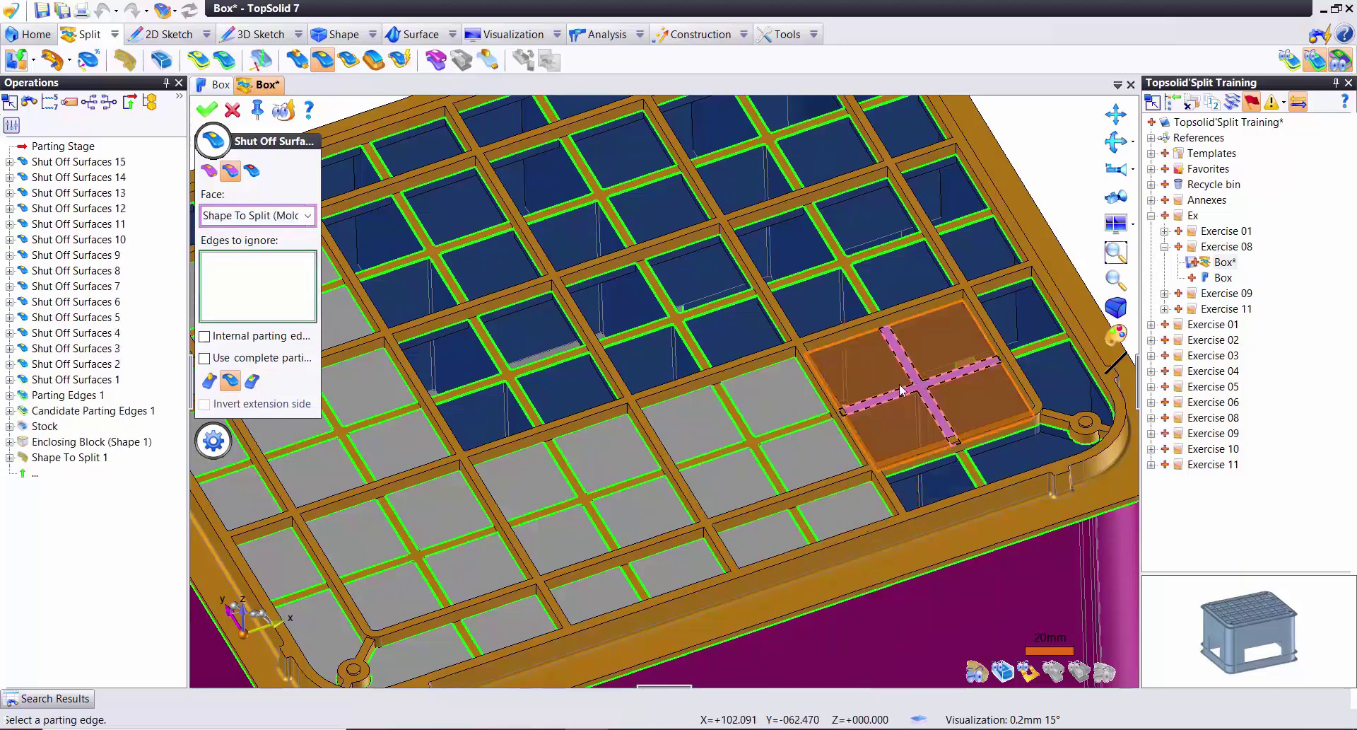
pyautogui.rightClick(872, 373)
pyautogui.click(902, 402)
pyautogui.moveTo(902, 401); pyautogui.dragTo(726, 427, button='middle')
pyautogui.click(793, 485)
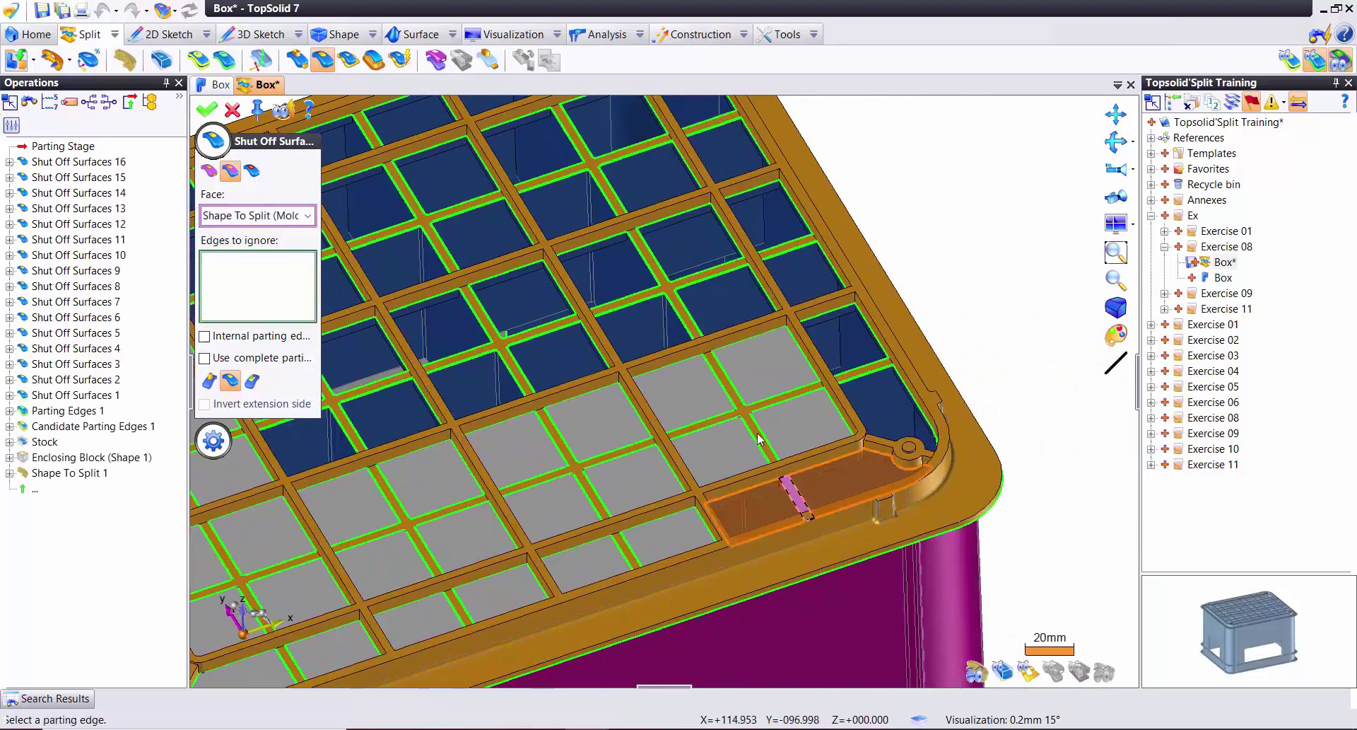
pyautogui.rightClick(775, 515)
# - Add shut-off surfaces over the next grid pockets, including the upper-right one
pyautogui.click(805, 545)
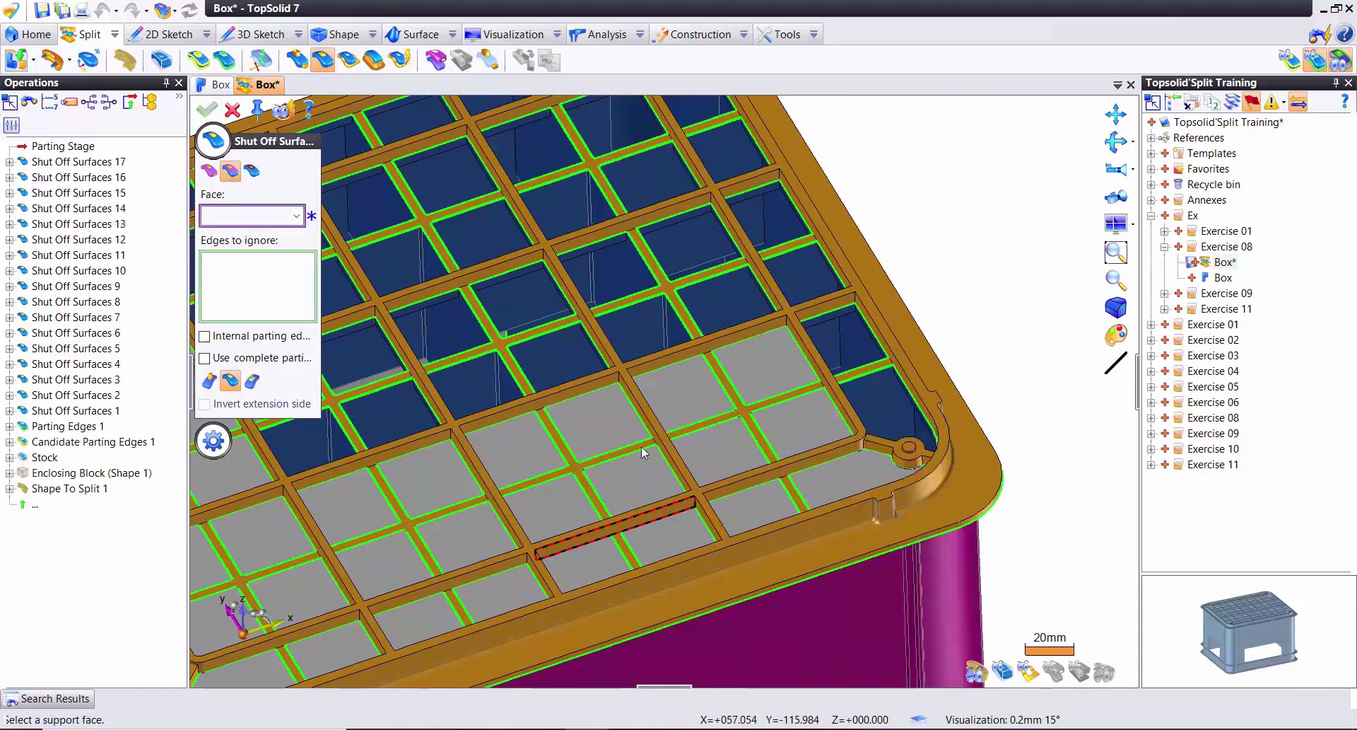
pyautogui.click(871, 369)
pyautogui.rightClick(813, 316)
pyautogui.click(855, 337)
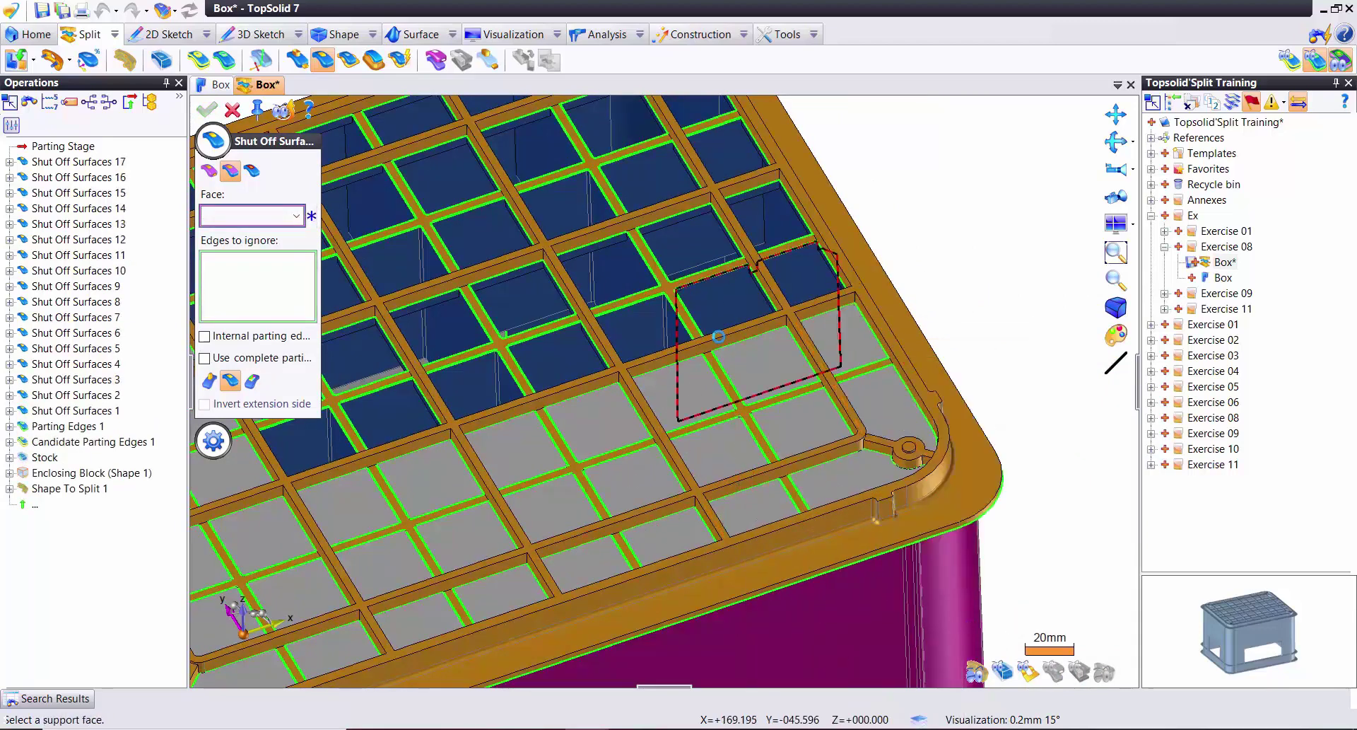
pyautogui.click(786, 221)
pyautogui.rightClick(741, 252)
pyautogui.click(777, 263)
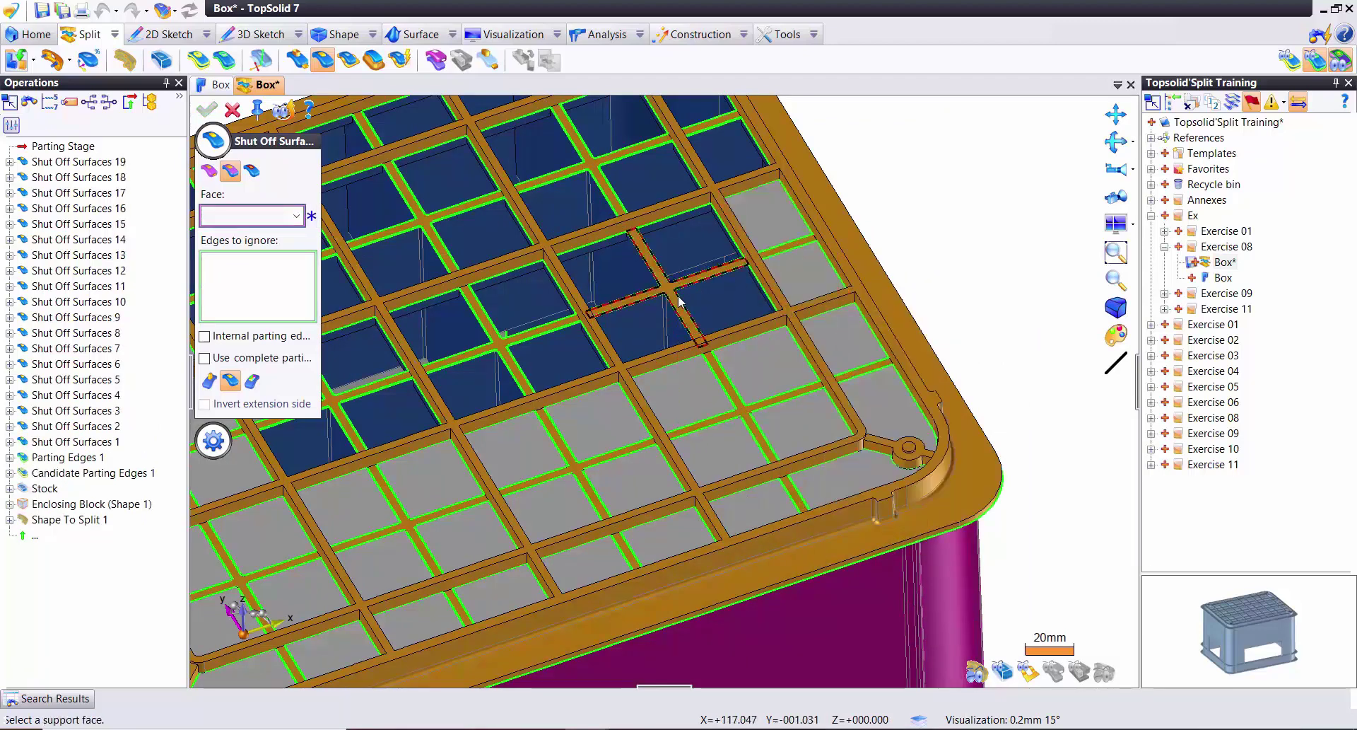
pyautogui.click(678, 301)
pyautogui.rightClick(673, 256)
pyautogui.click(700, 265)
# - Shut off the centre pocket and the pockets toward the crate's far corner
pyautogui.moveTo(576, 352); pyautogui.dragTo(641, 388, button='middle')
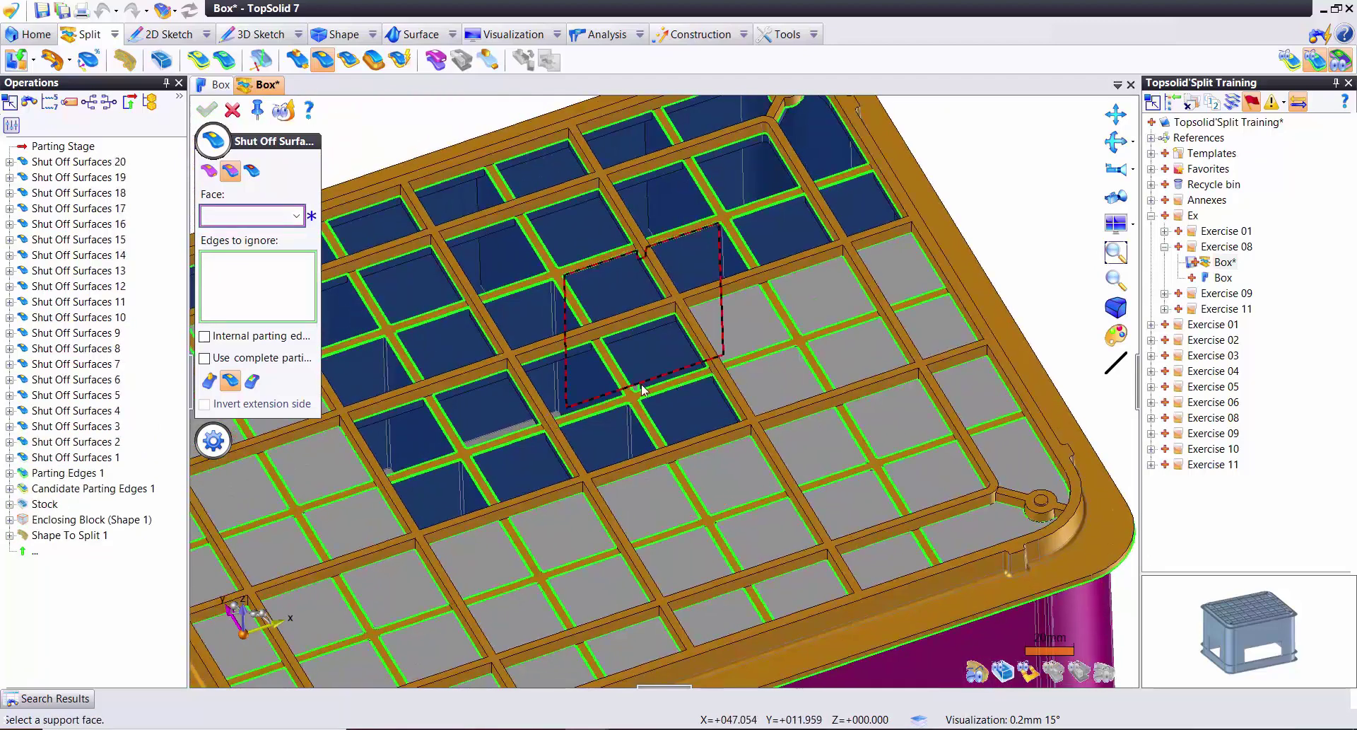
pyautogui.click(642, 388)
pyautogui.rightClick(639, 345)
pyautogui.click(649, 355)
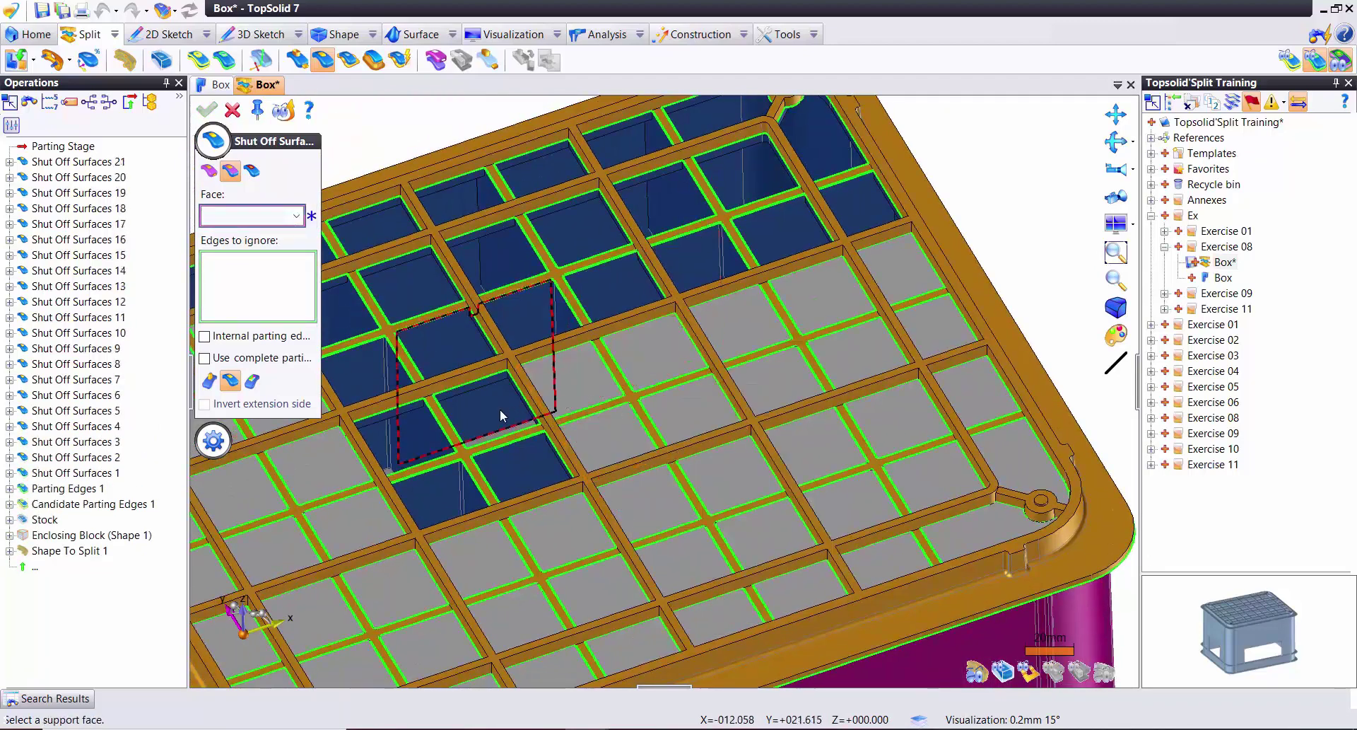
pyautogui.click(478, 452)
pyautogui.rightClick(490, 390)
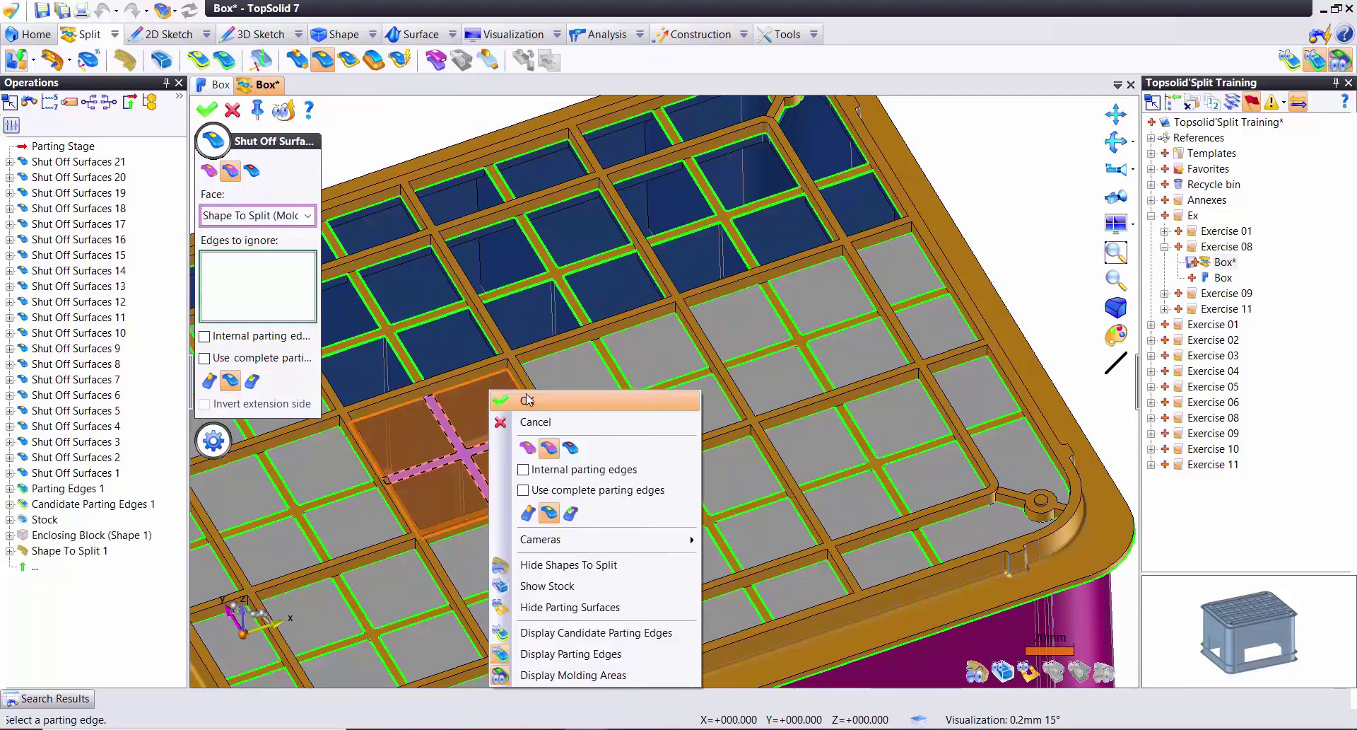
pyautogui.click(526, 399)
pyautogui.moveTo(770, 416)
pyautogui.mouseDown(button='middle')
pyautogui.moveTo(642, 364)
pyautogui.moveTo(412, 342)
pyautogui.mouseUp(button='middle')
pyautogui.click(644, 362)
pyautogui.rightClick(649, 357)
pyautogui.click(651, 355)
# - Close the corner and edge pockets with further shut-off surfaces
pyautogui.click(486, 342)
pyautogui.rightClick(499, 344)
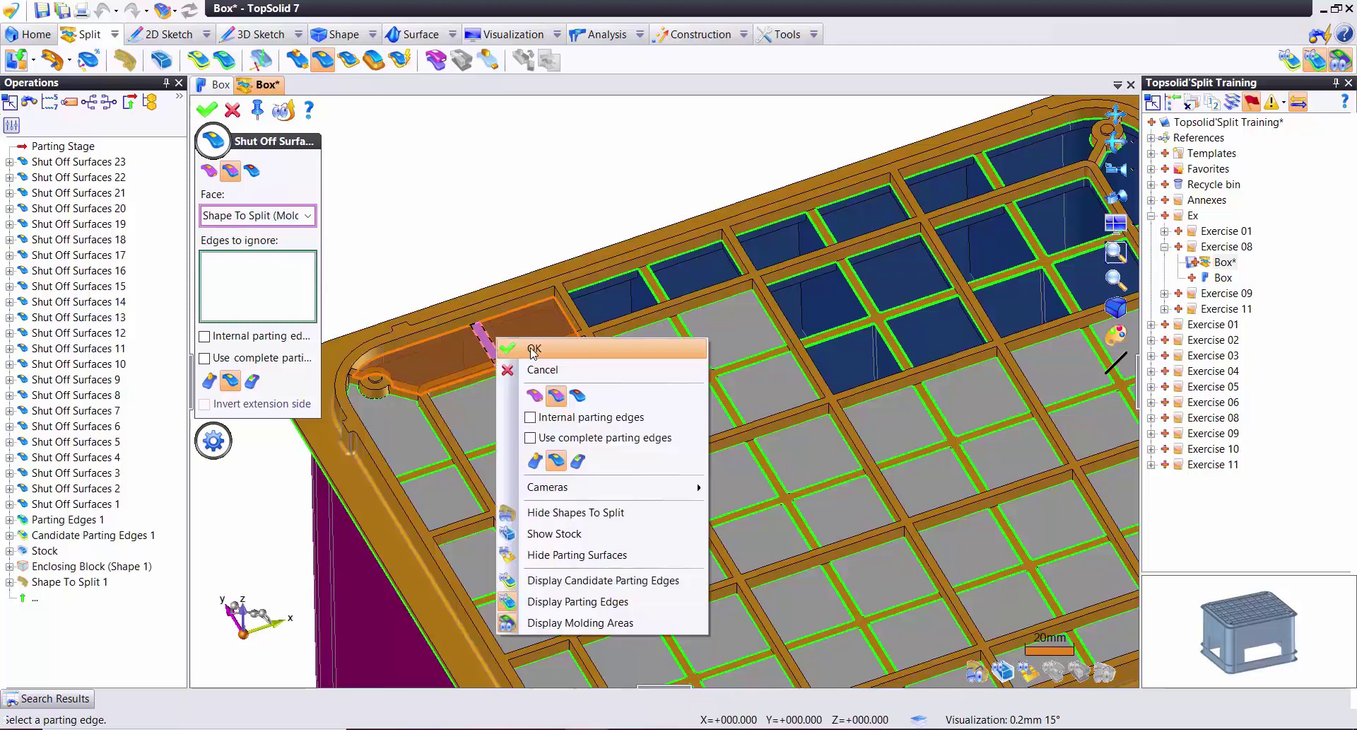
pyautogui.click(533, 350)
pyautogui.click(649, 295)
pyautogui.rightClick(661, 291)
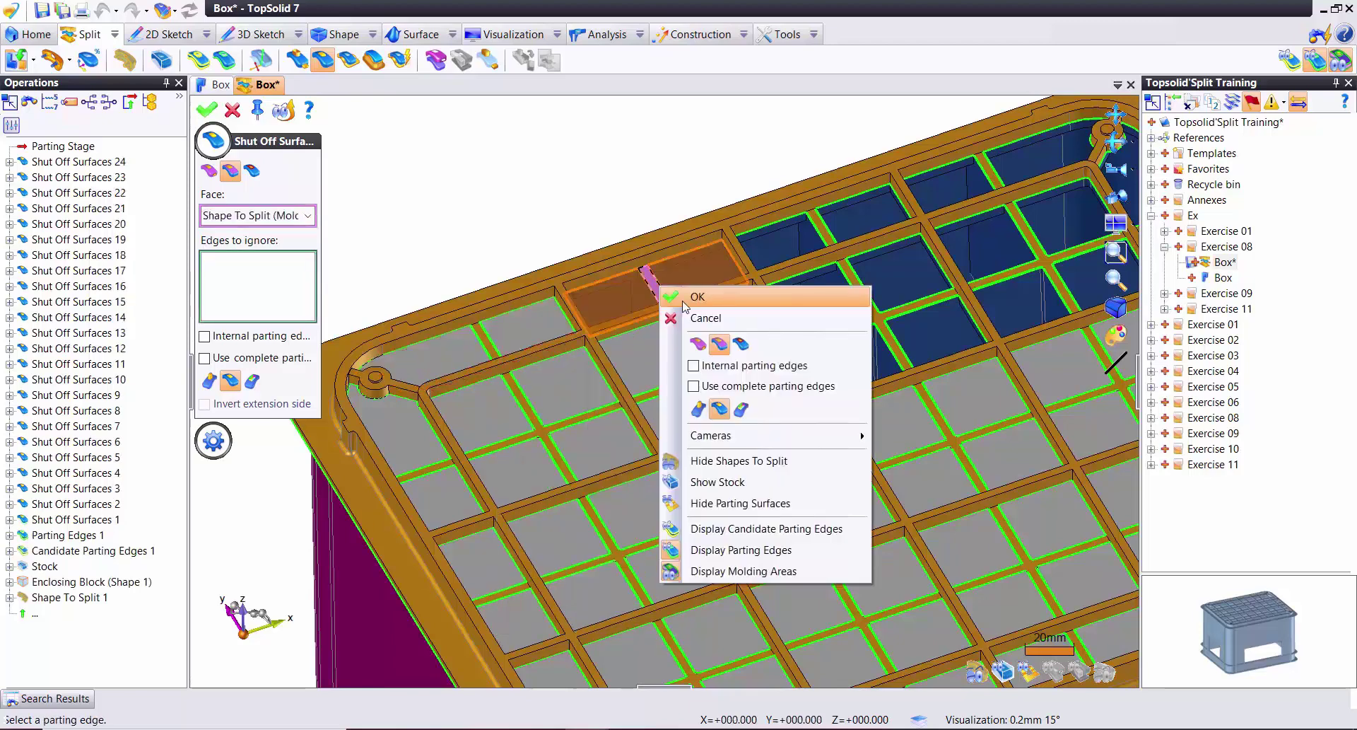
pyautogui.click(683, 304)
pyautogui.click(832, 256)
pyautogui.rightClick(839, 259)
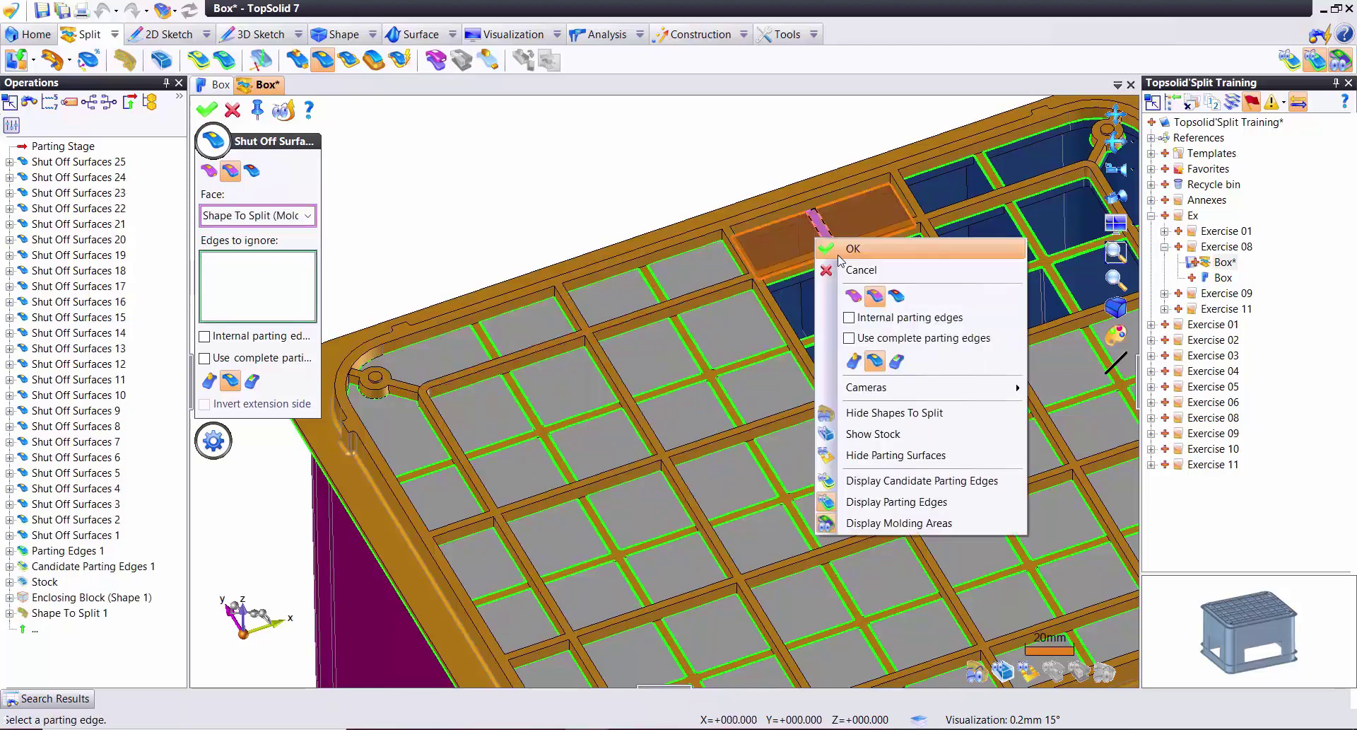
pyautogui.click(852, 249)
pyautogui.click(820, 304)
pyautogui.rightClick(827, 297)
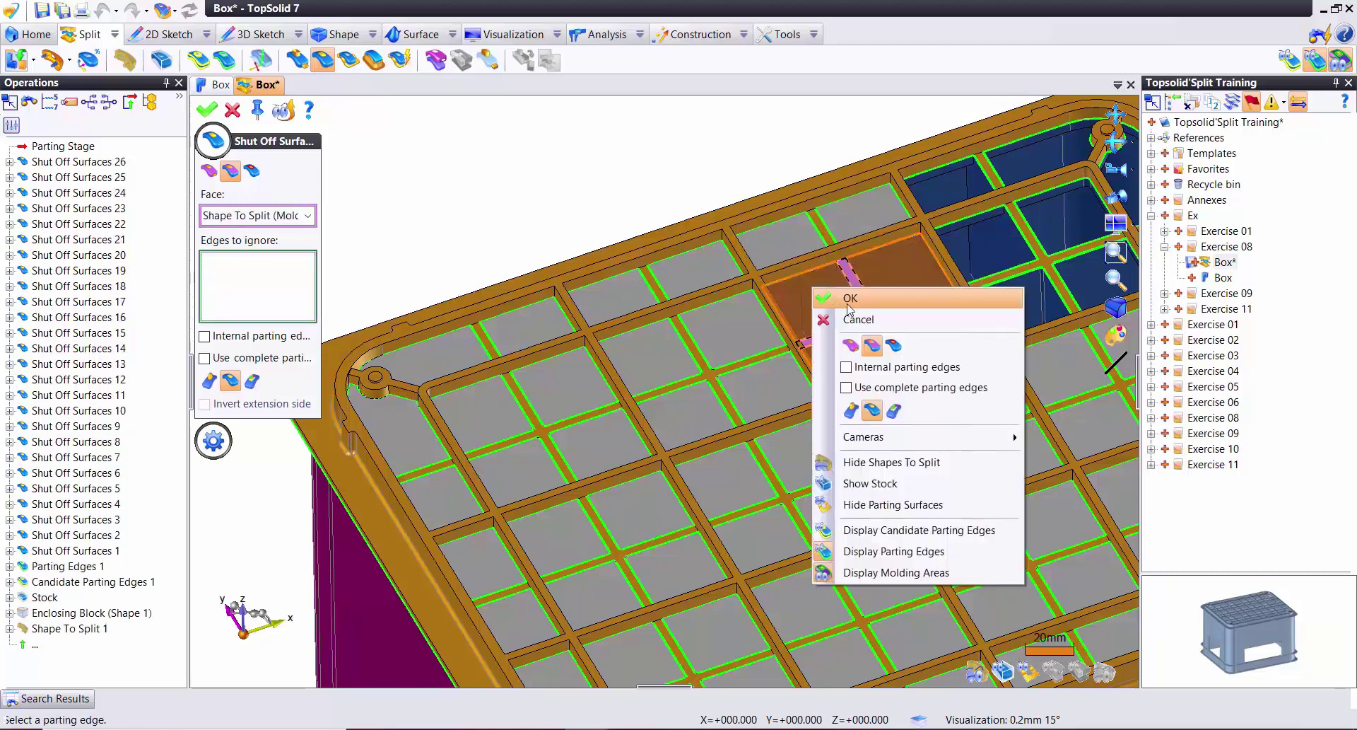
pyautogui.click(853, 298)
# - Shut off the top-right corner pockets and the last opening, reaching Shut Off Surfaces 30
pyautogui.moveTo(841, 352); pyautogui.dragTo(857, 302, button='middle')
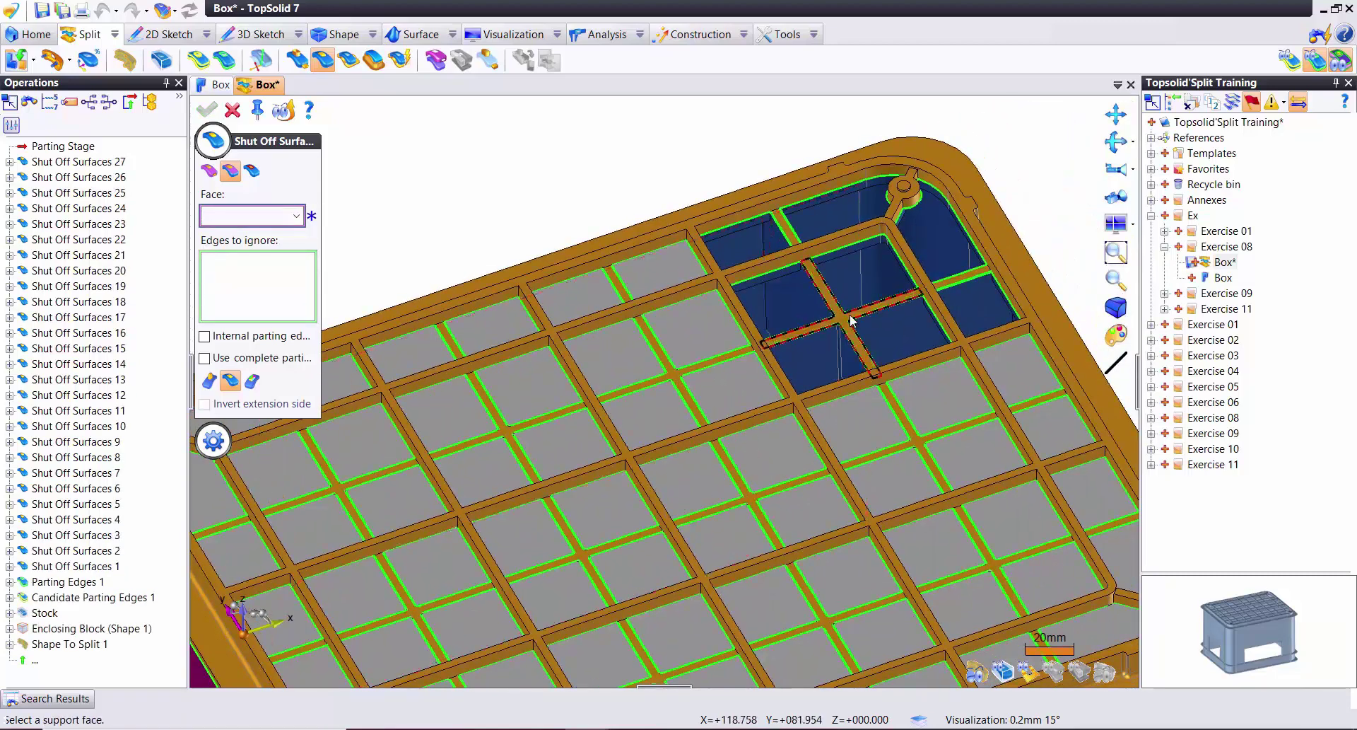
pyautogui.click(859, 311)
pyautogui.rightClick(859, 311)
pyautogui.click(853, 304)
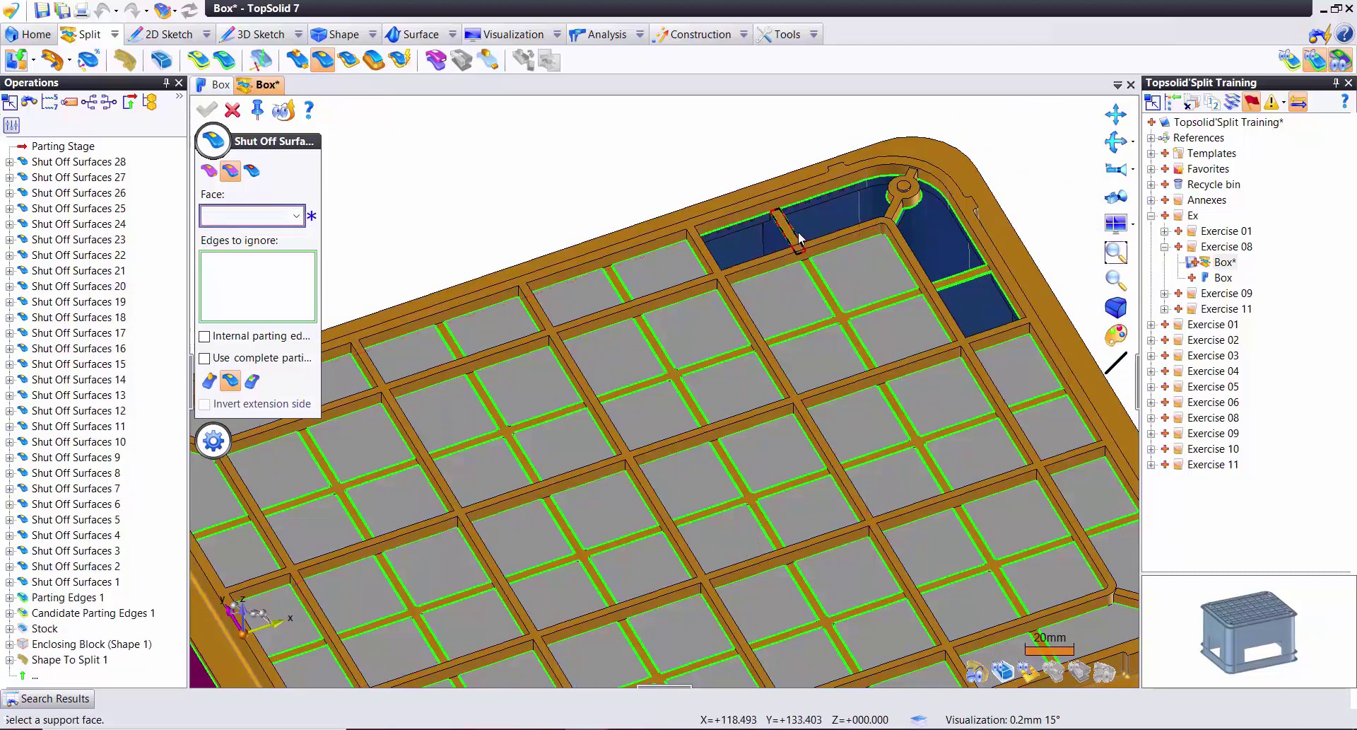
pyautogui.click(788, 229)
pyautogui.rightClick(813, 217)
pyautogui.click(830, 227)
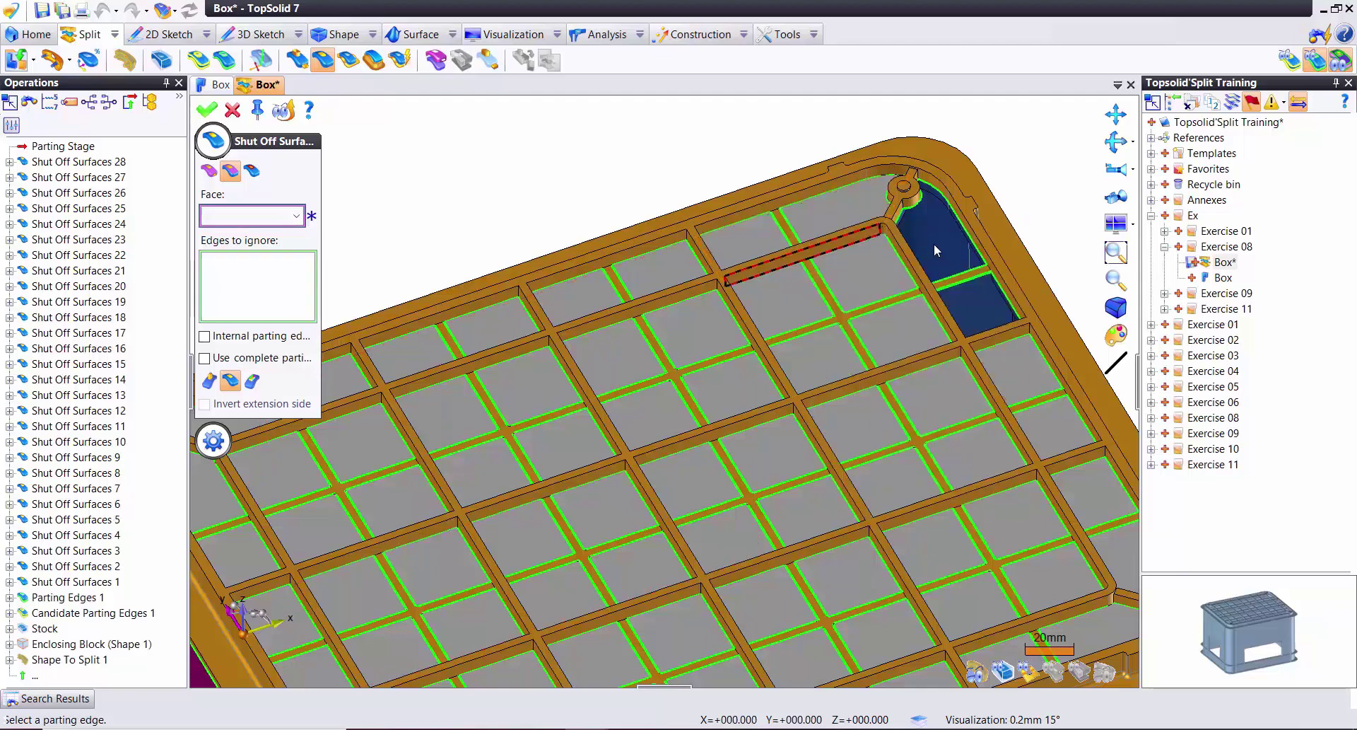
pyautogui.click(972, 272)
pyautogui.rightClick(826, 290)
pyautogui.click(826, 289)
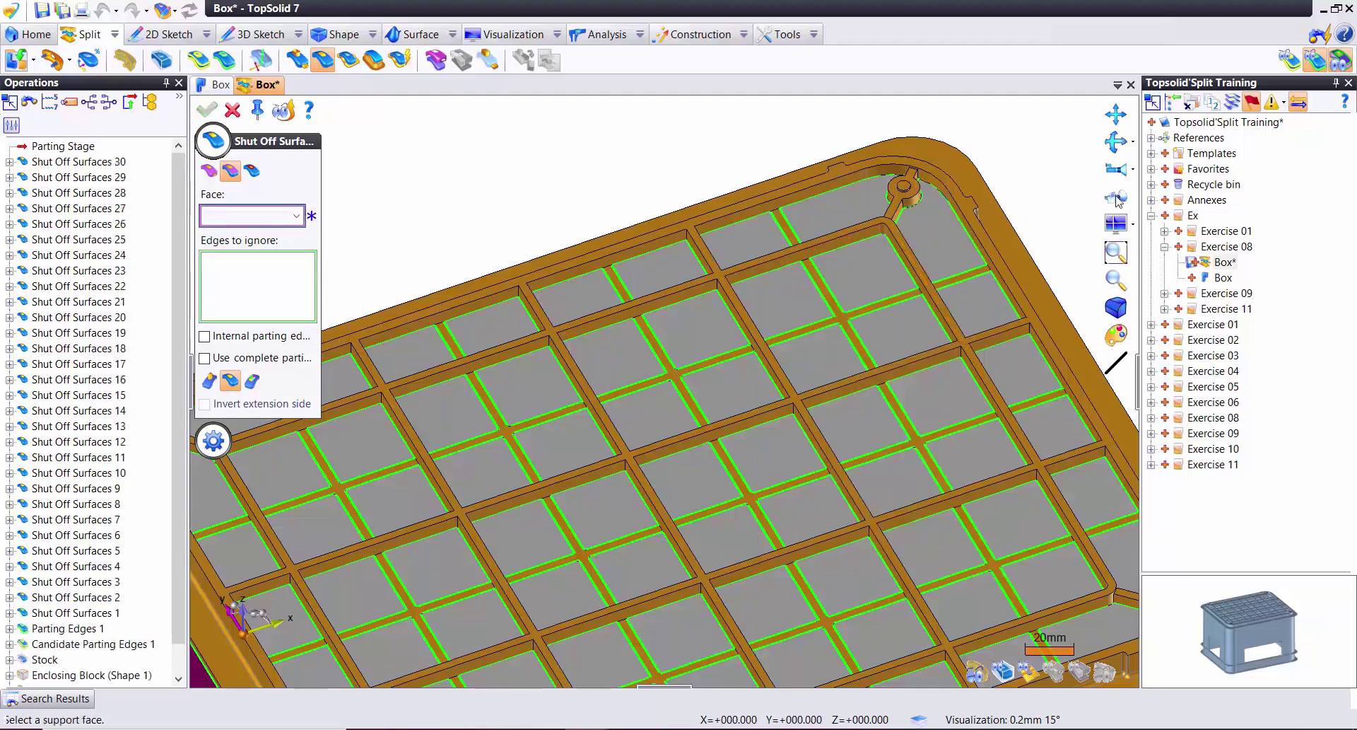
# - Validate the shut-off surfaces and save the Box document with Save All
pyautogui.scroll(-2, 881, 321)
pyautogui.scroll(-2, 819, 236)
pyautogui.scroll(-2, 706, 354)
pyautogui.scroll(-1, 716, 317)
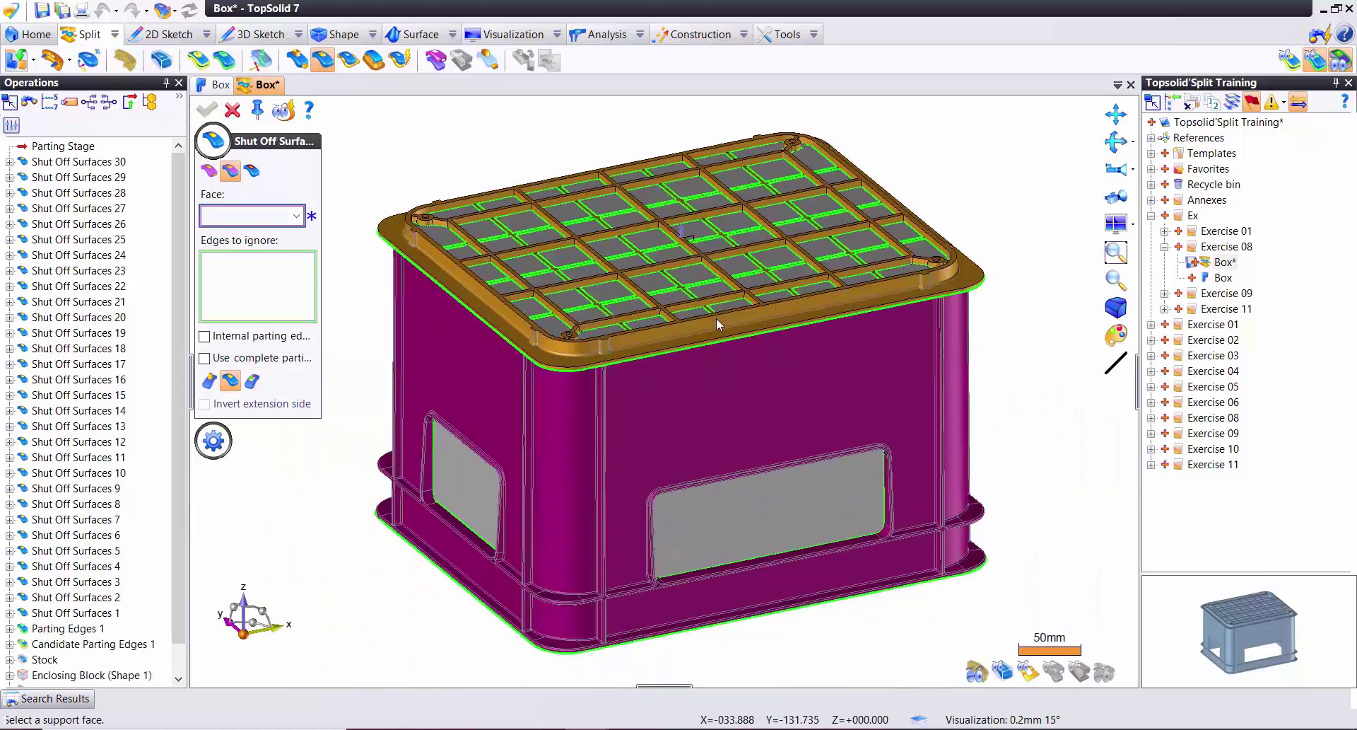
pyautogui.click(232, 111)
pyautogui.click(62, 10)
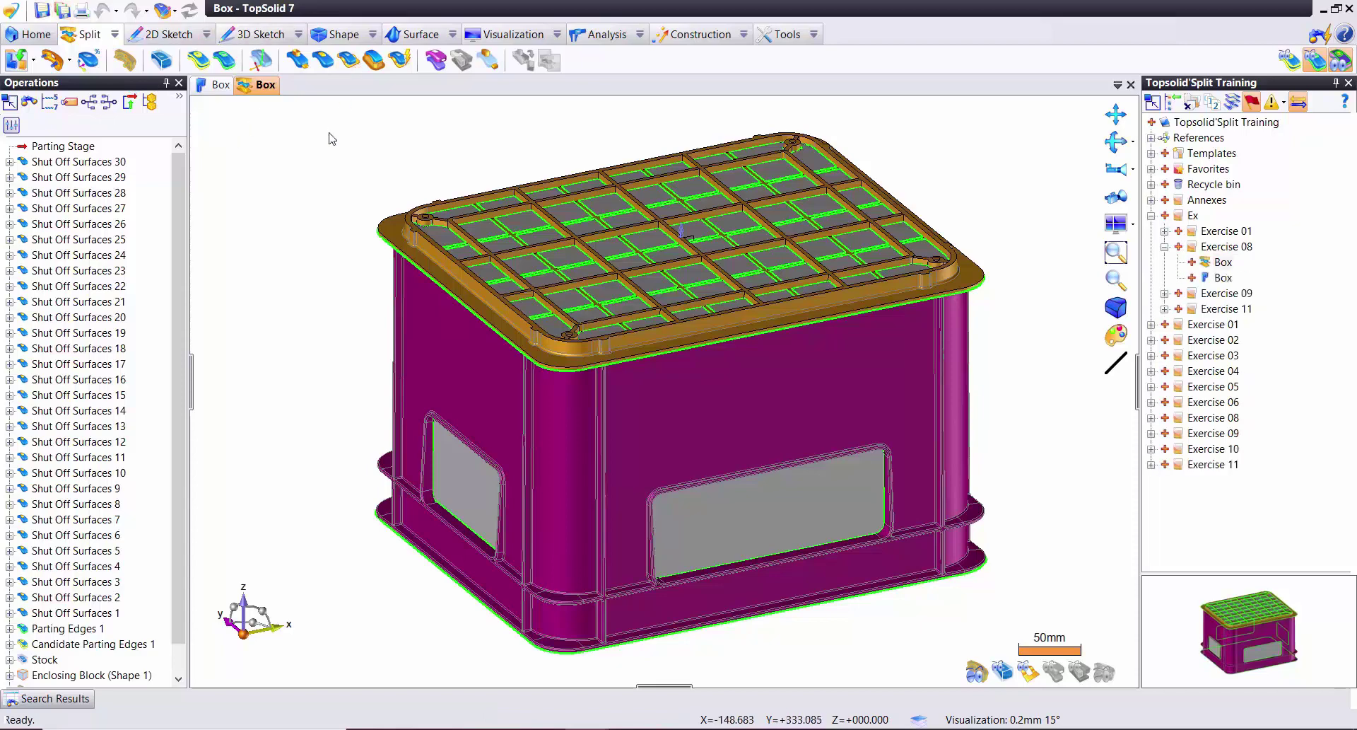
pyautogui.click(348, 61)
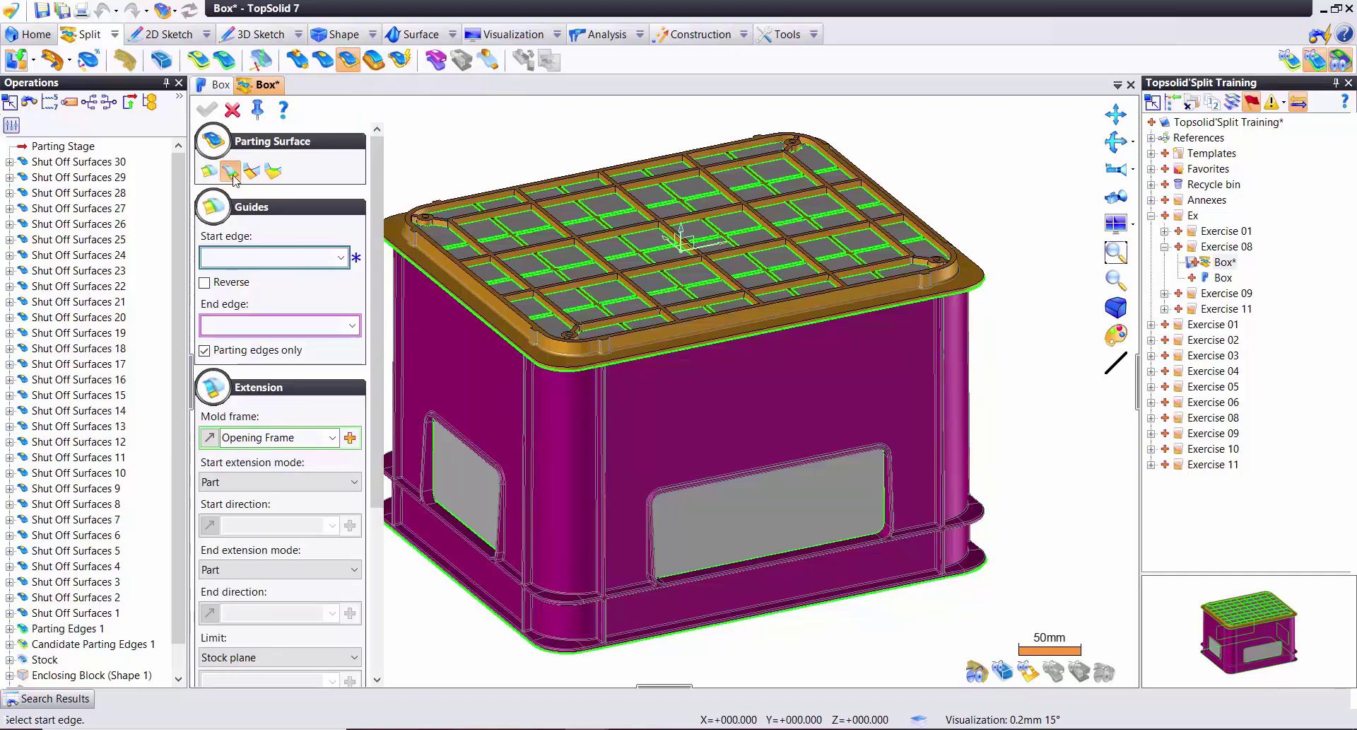
# - Create a flat parting surface from the crate's bottom edge, Shape 82
pyautogui.moveTo(667, 585); pyautogui.dragTo(691, 479, button='middle')
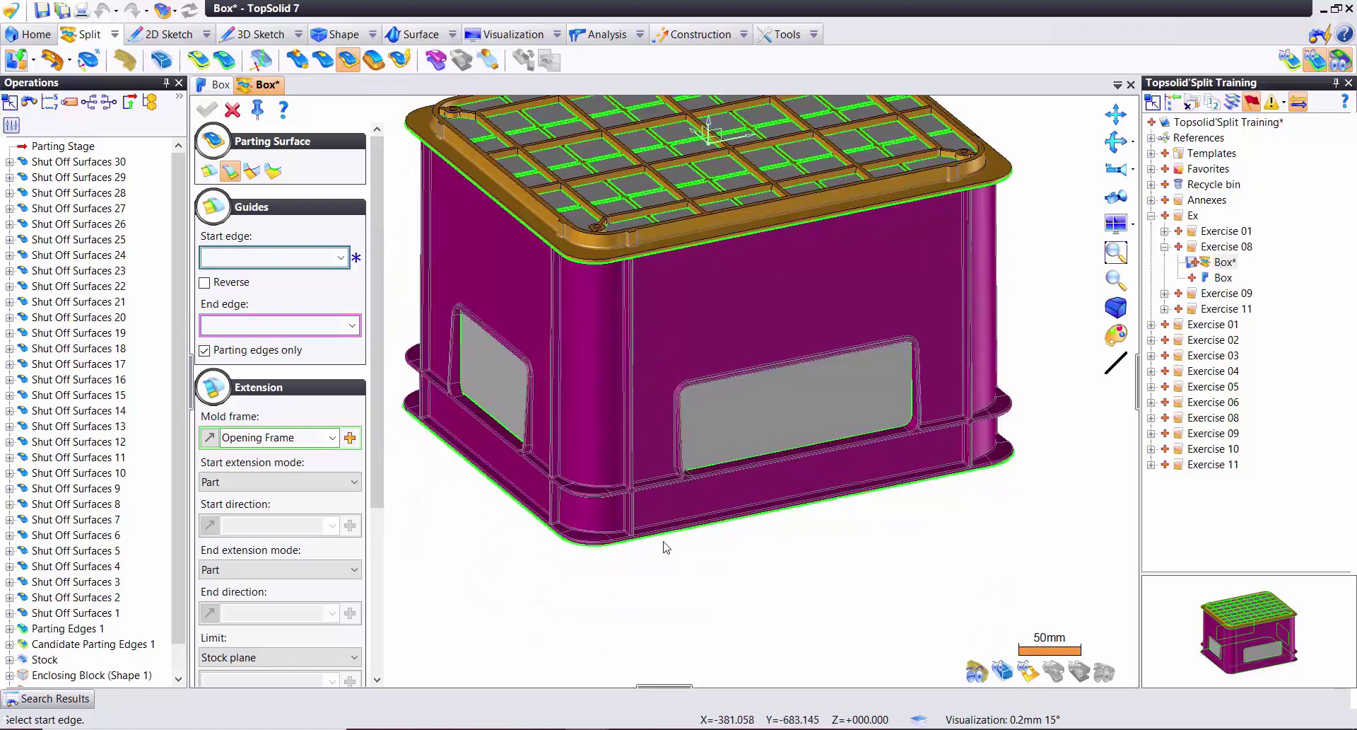
pyautogui.click(663, 546)
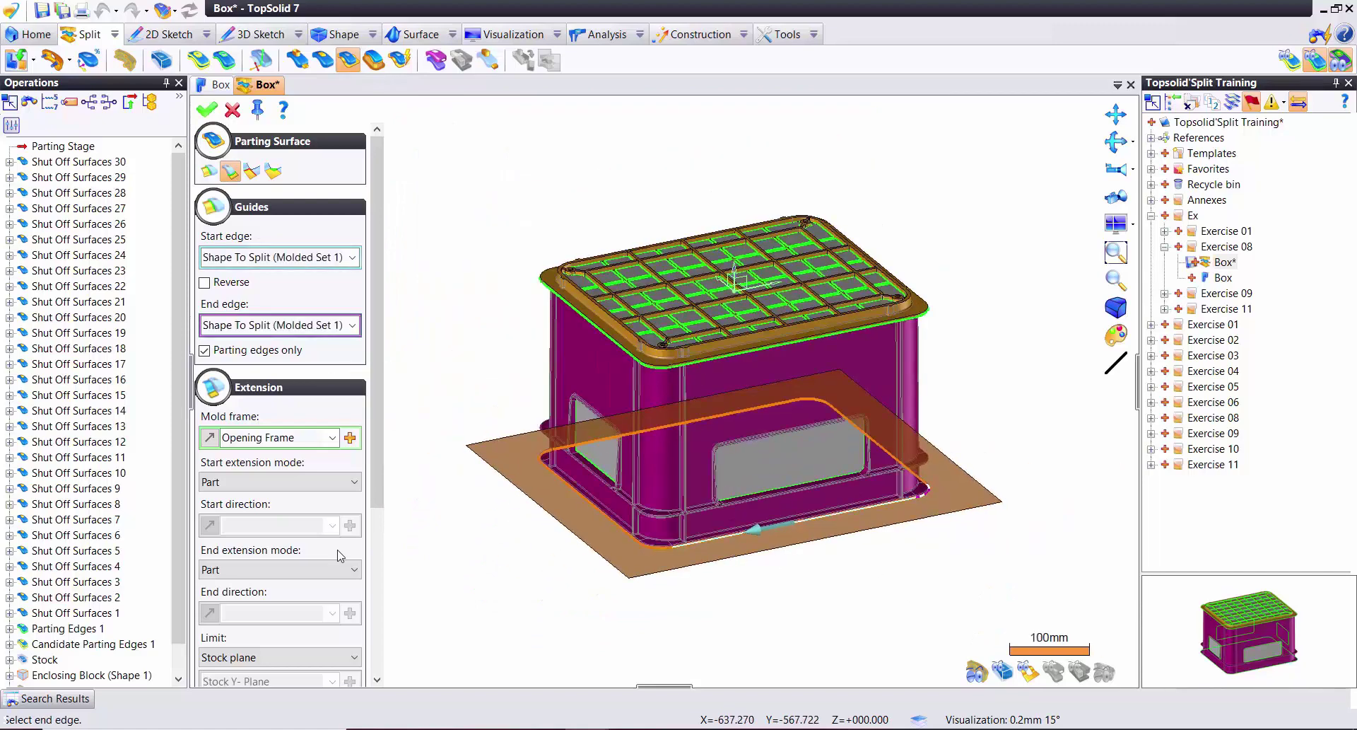
pyautogui.scroll(-2, 297, 587)
pyautogui.scroll(-1, 248, 590)
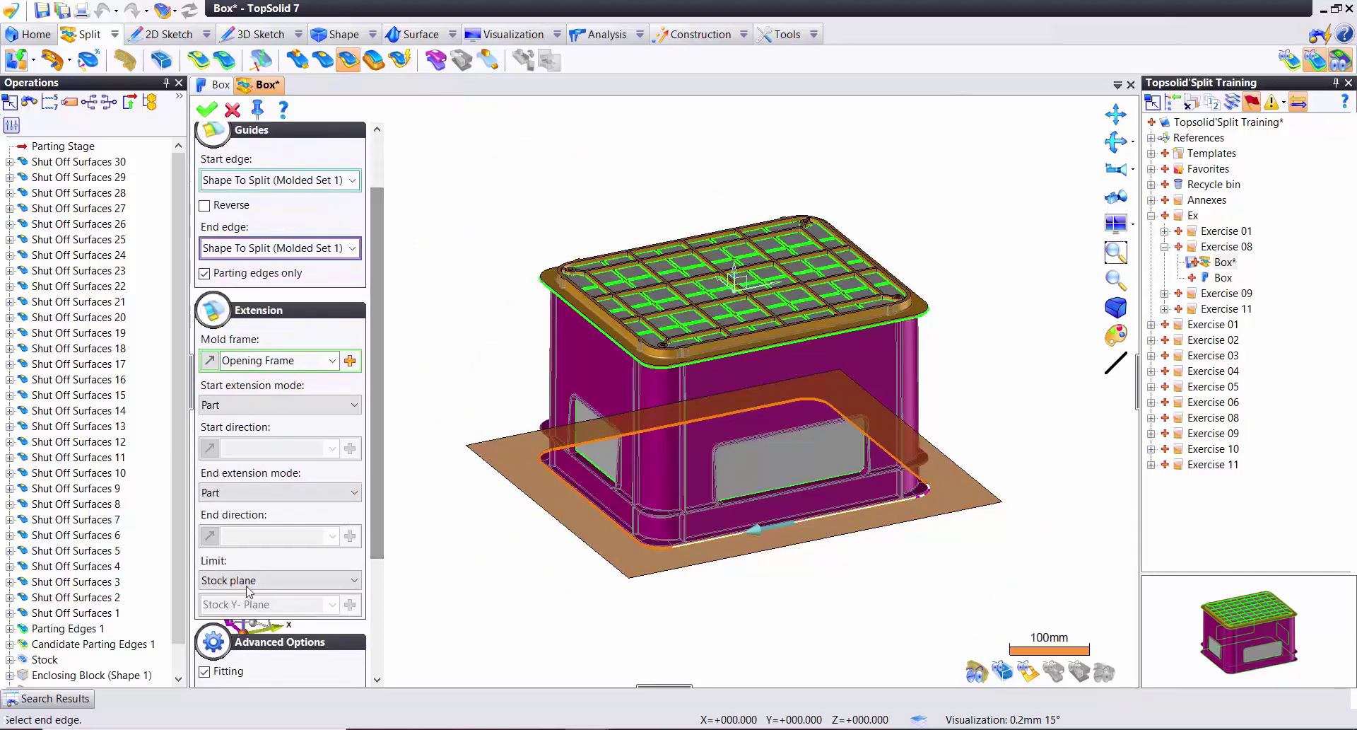
pyautogui.rightClick(448, 400)
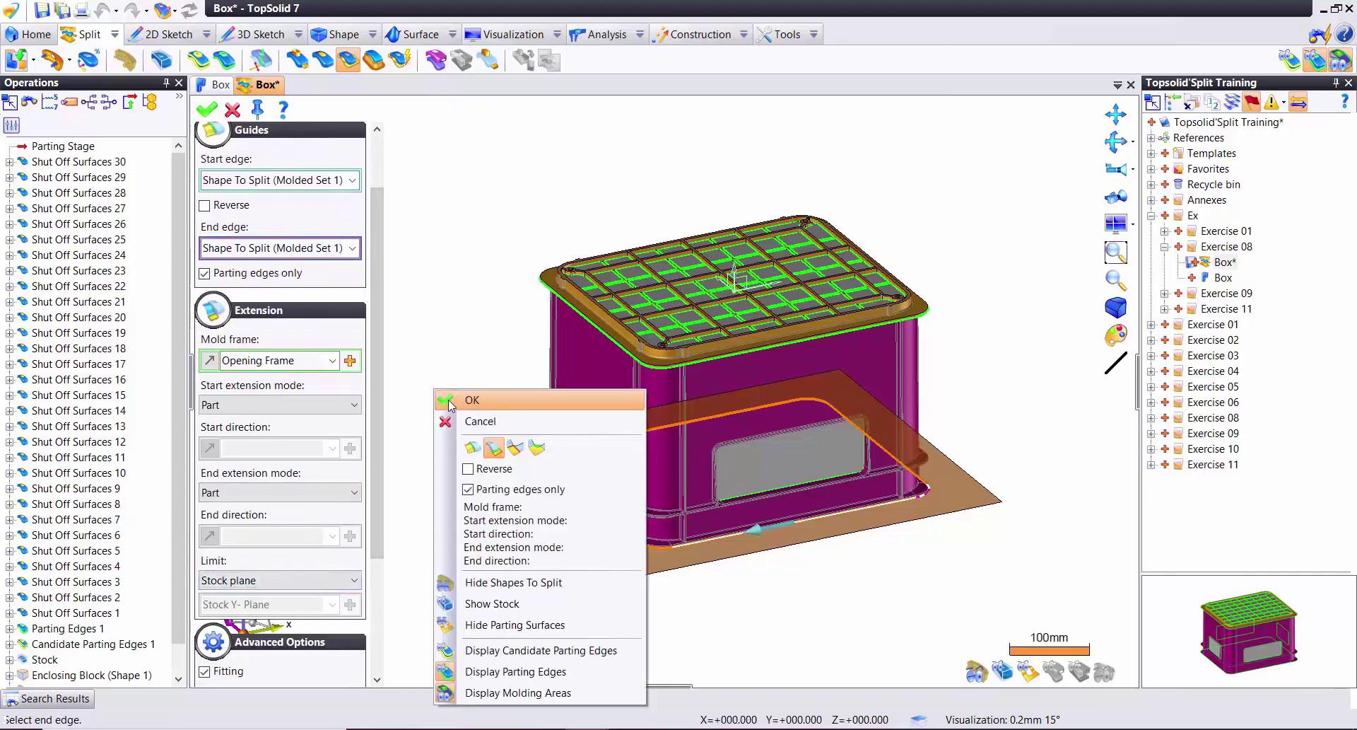
pyautogui.click(449, 400)
# - Create a second flat parting surface from the crate's top rim edge, Shape 83
pyautogui.scroll(5, 715, 358)
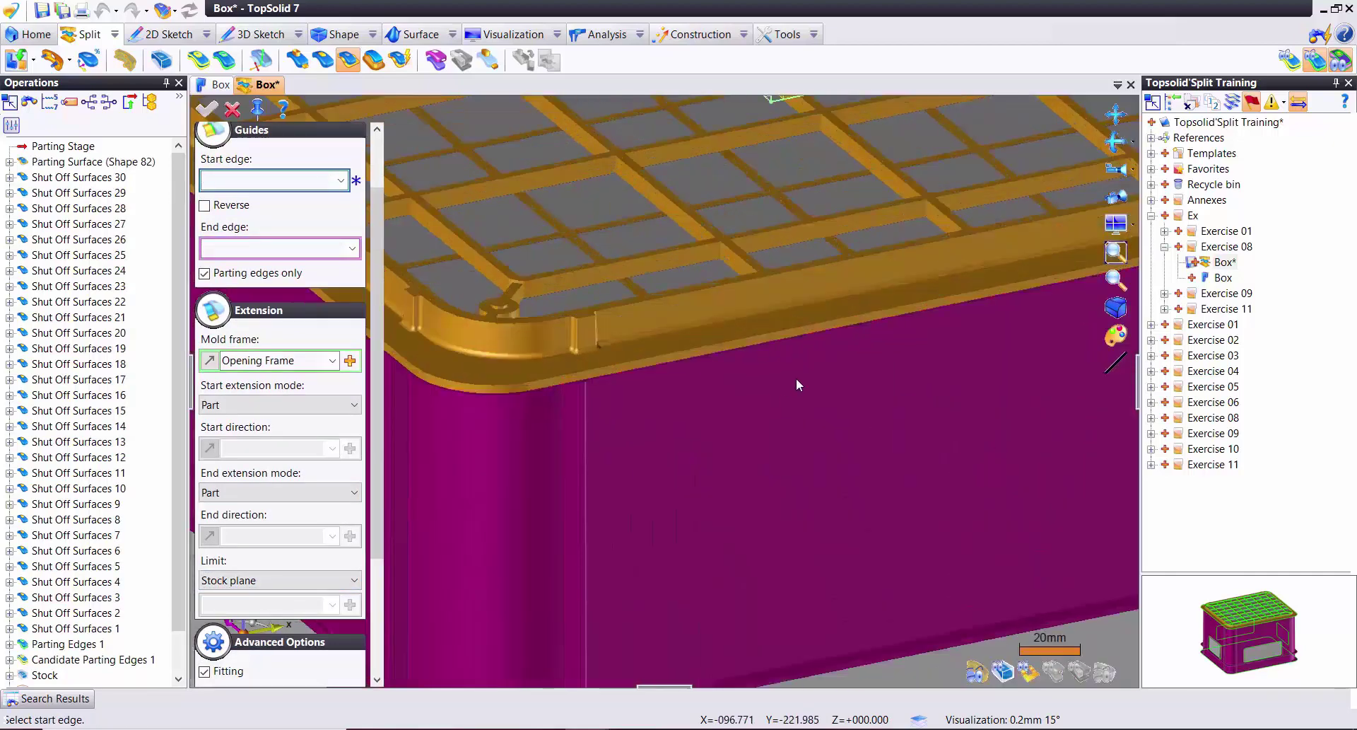
pyautogui.click(749, 347)
pyautogui.scroll(-4, 749, 345)
pyautogui.scroll(-2, 749, 345)
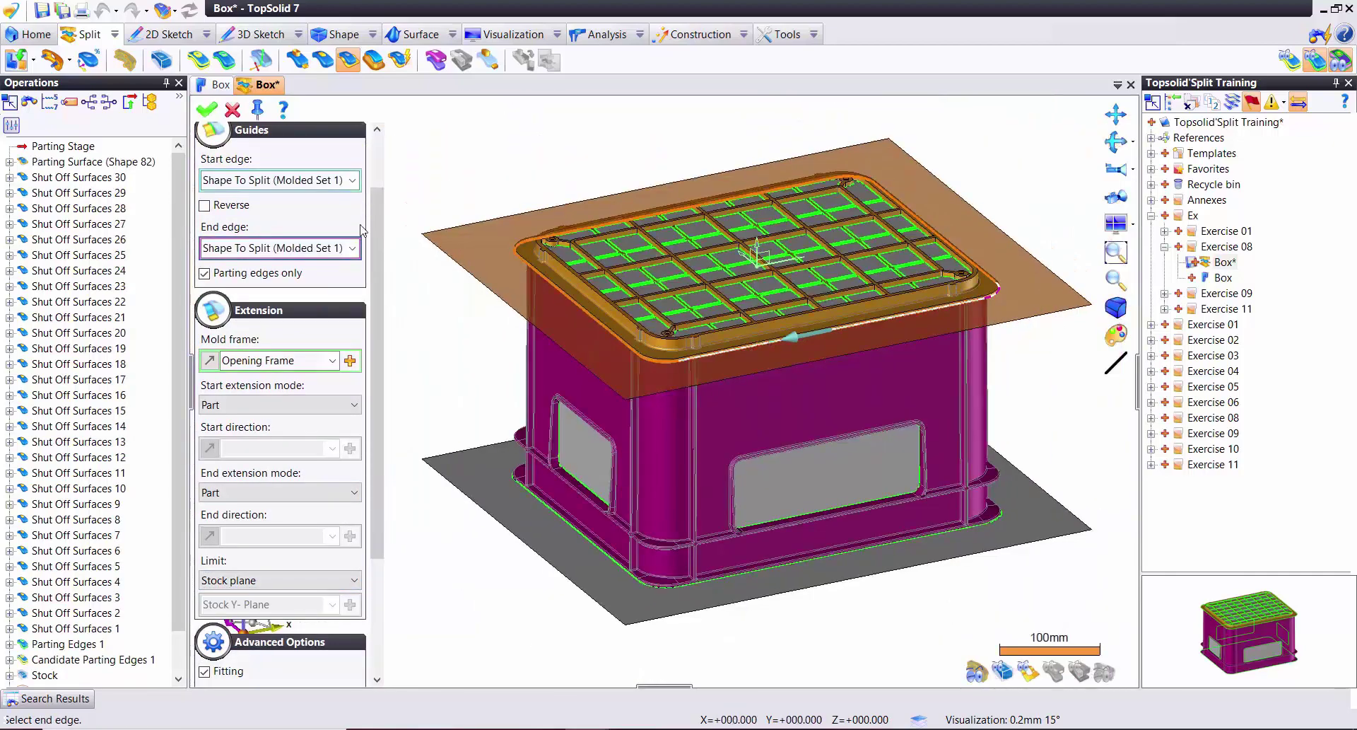
pyautogui.rightClick(422, 144)
pyautogui.click(438, 160)
# - Close the Parting Surface command and save the Box document
pyautogui.press('Escape')
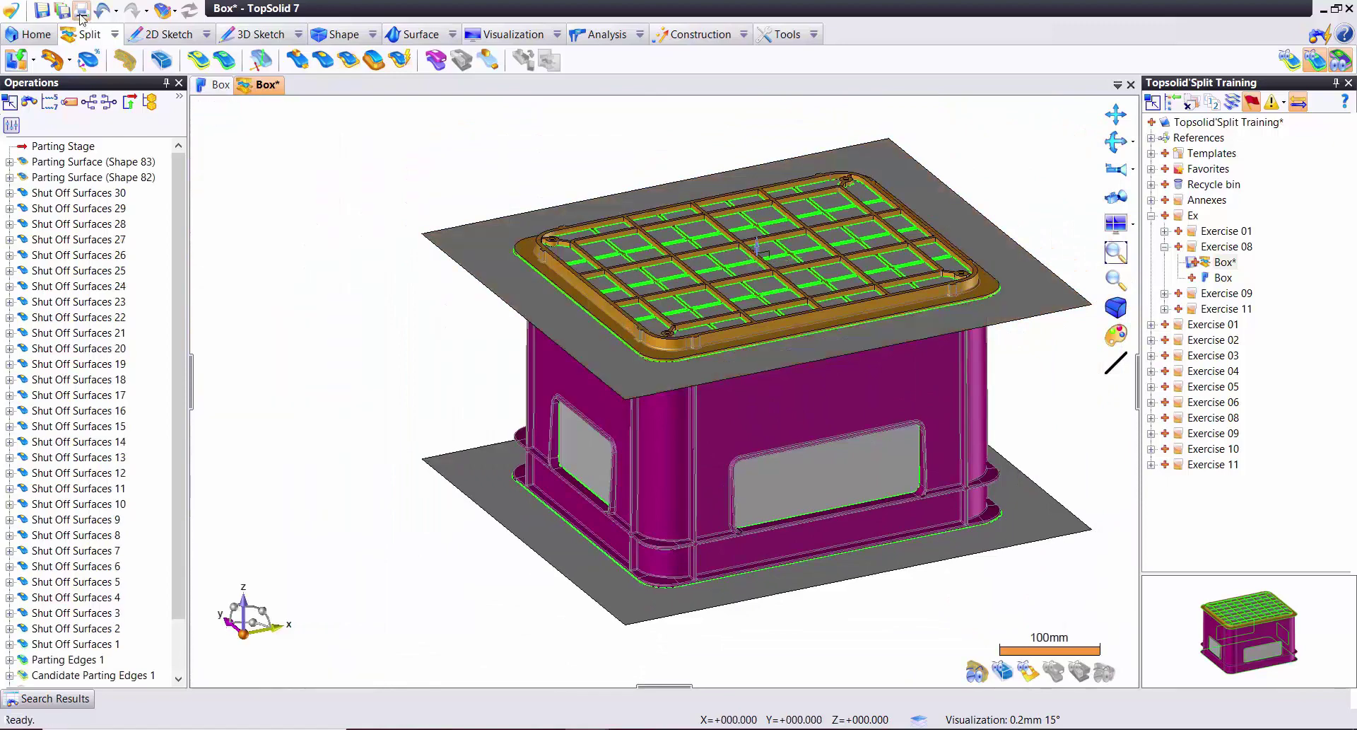
pyautogui.hotkey('ctrl', 's')
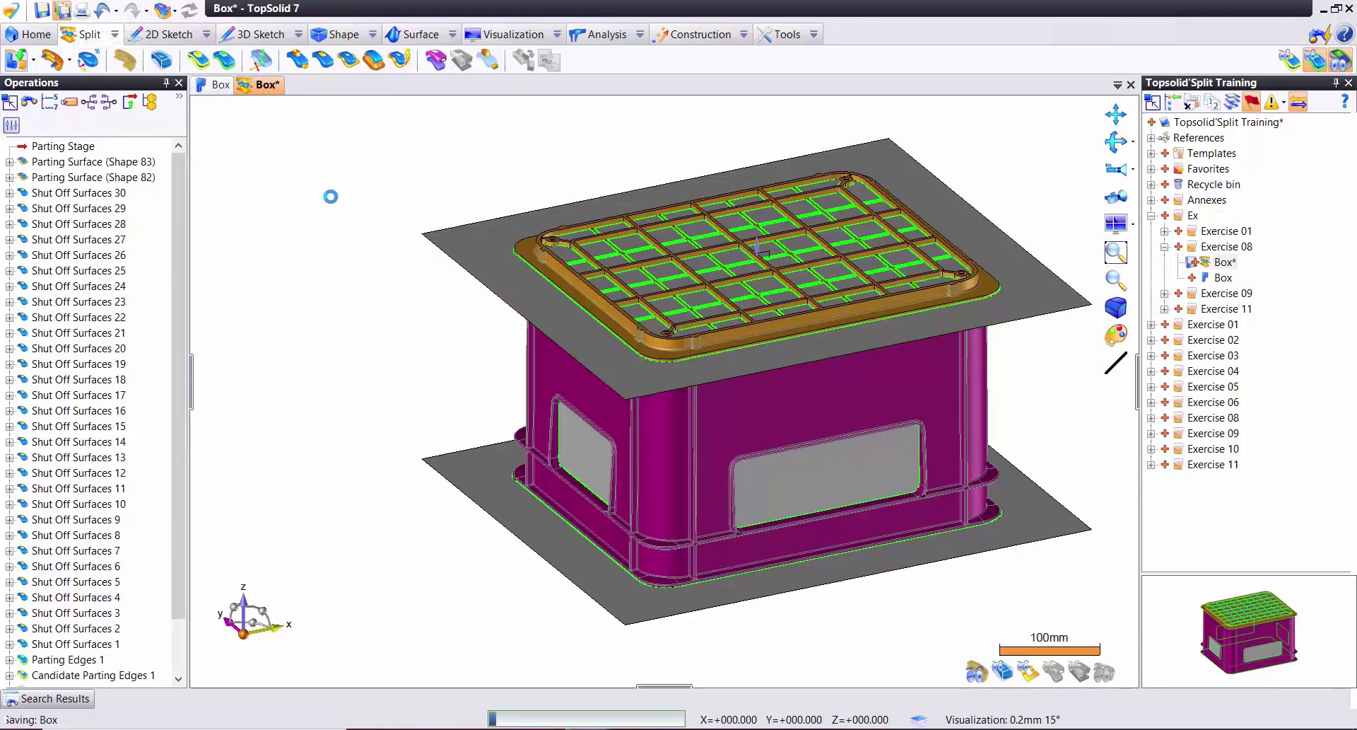
pyautogui.rightClick(344, 297)
pyautogui.rightClick(287, 292)
pyautogui.moveTo(289, 222); pyautogui.dragTo(249, 242, button='middle')
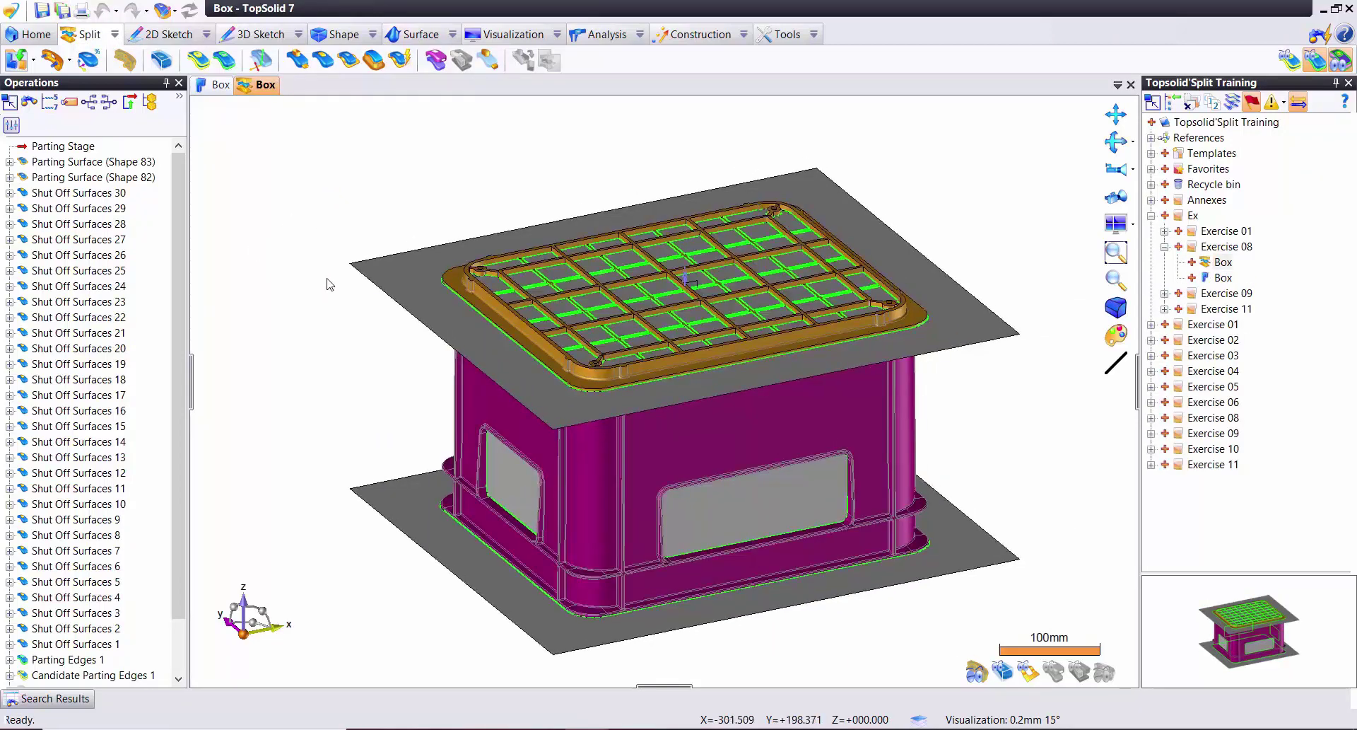
# - Build parting shells Shapes 84, 85 and 86, checking Shapes 85 and 84 with the Opening slider
pyautogui.click(437, 62)
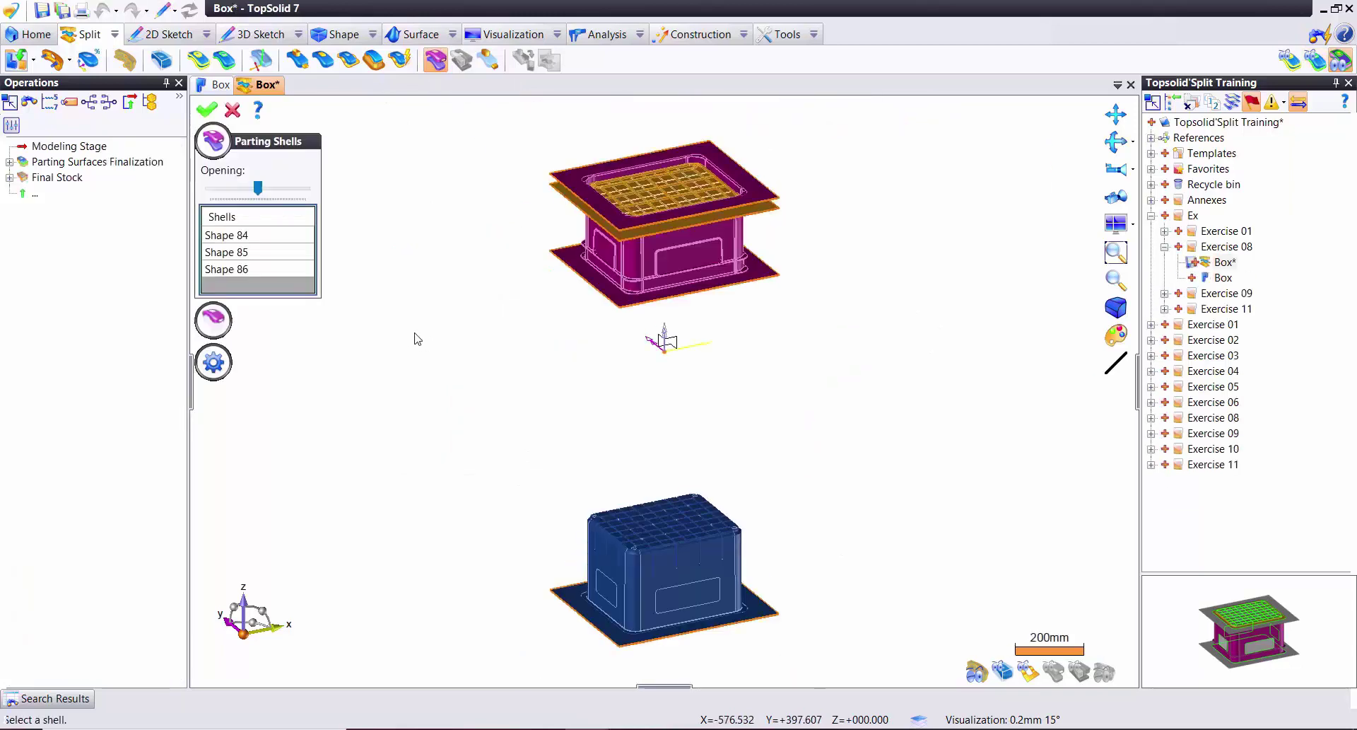
pyautogui.moveTo(258, 188); pyautogui.dragTo(219, 187)
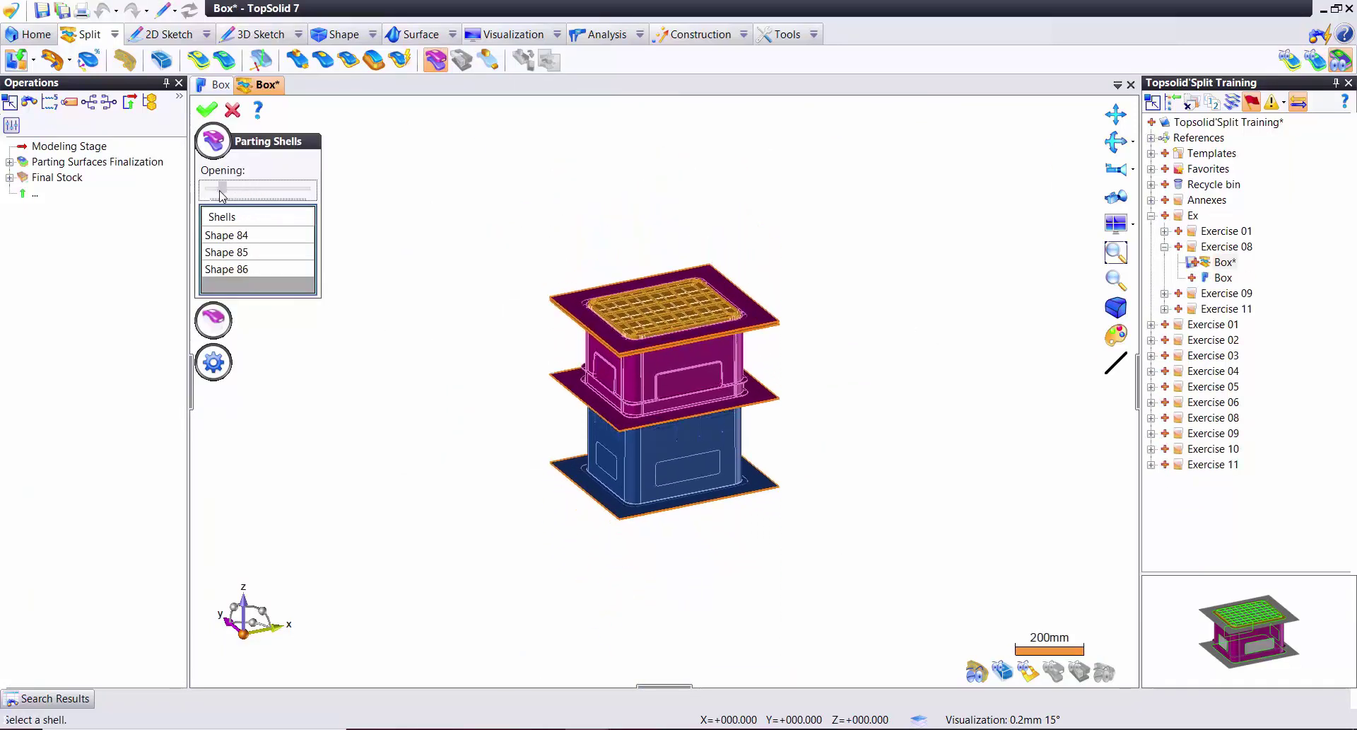
pyautogui.click(236, 253)
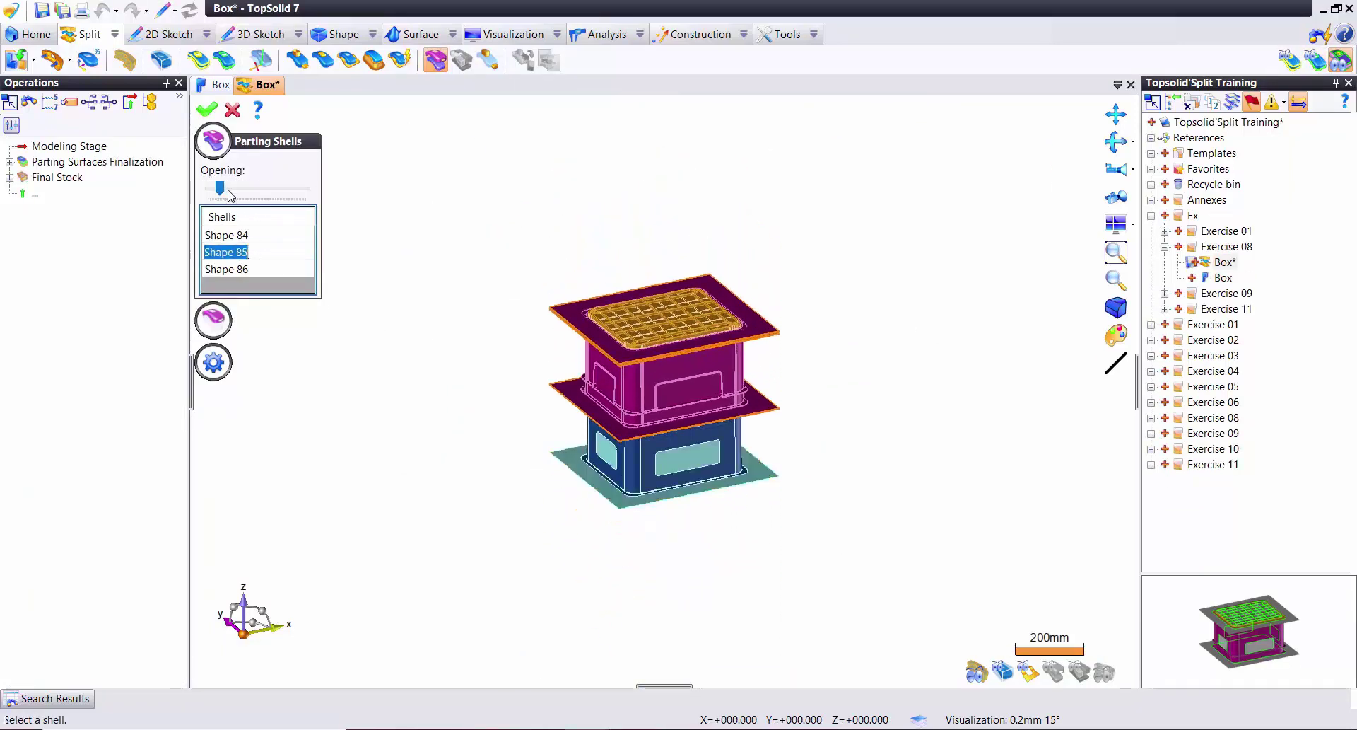
pyautogui.moveTo(219, 188); pyautogui.dragTo(239, 190)
pyautogui.click(227, 235)
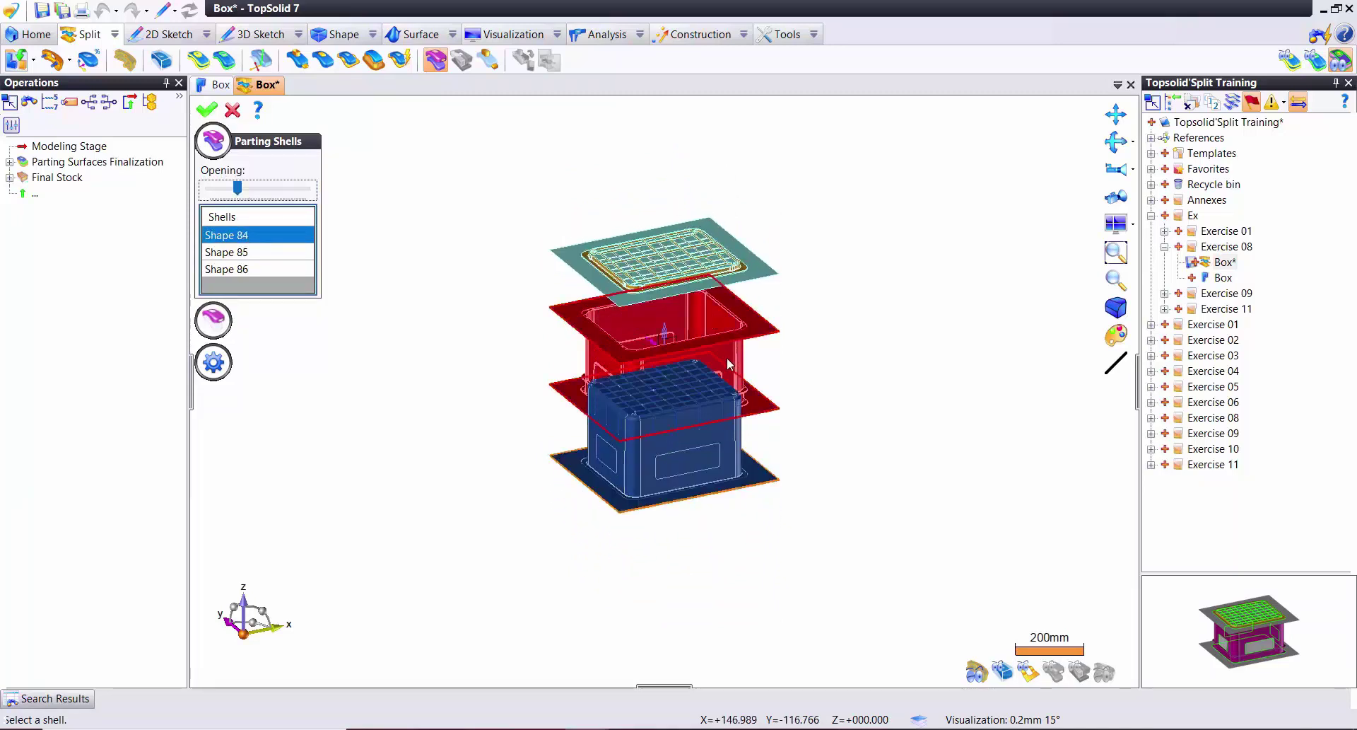
pyautogui.scroll(3, 726, 358)
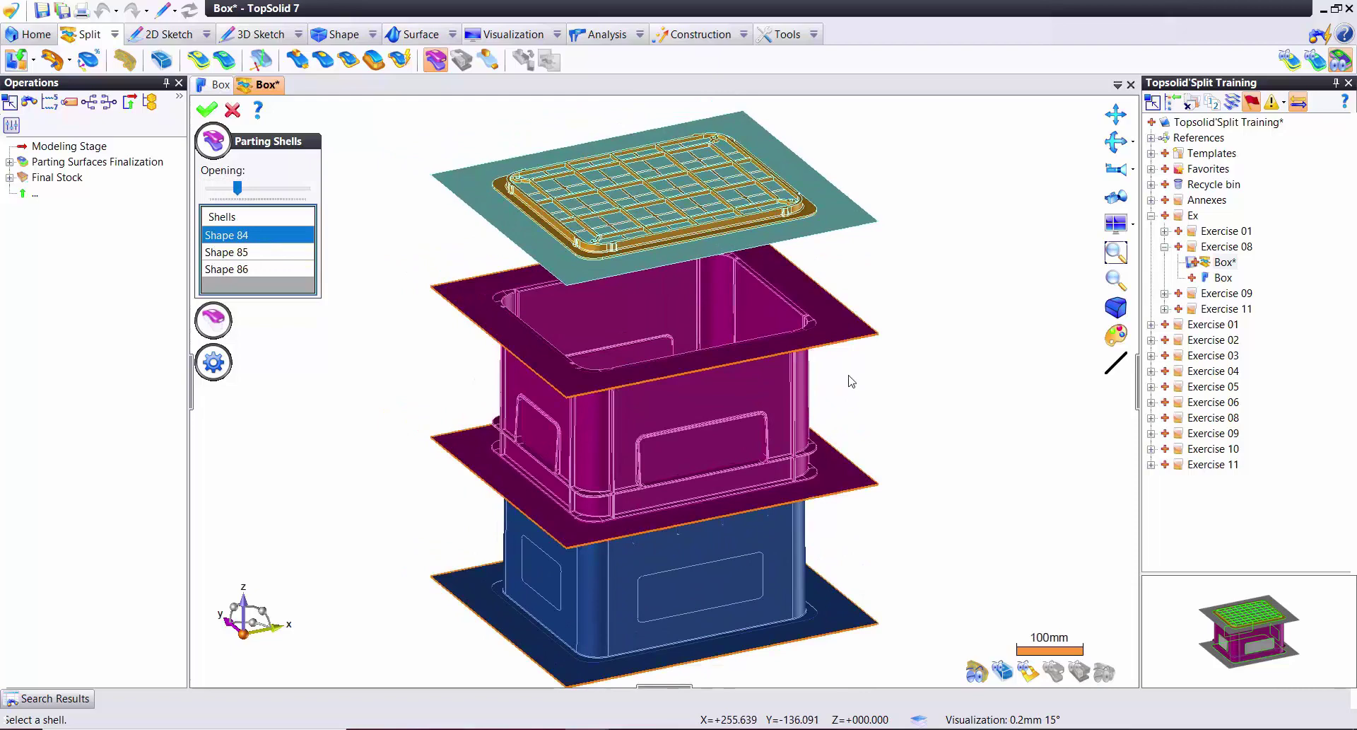
pyautogui.click(209, 108)
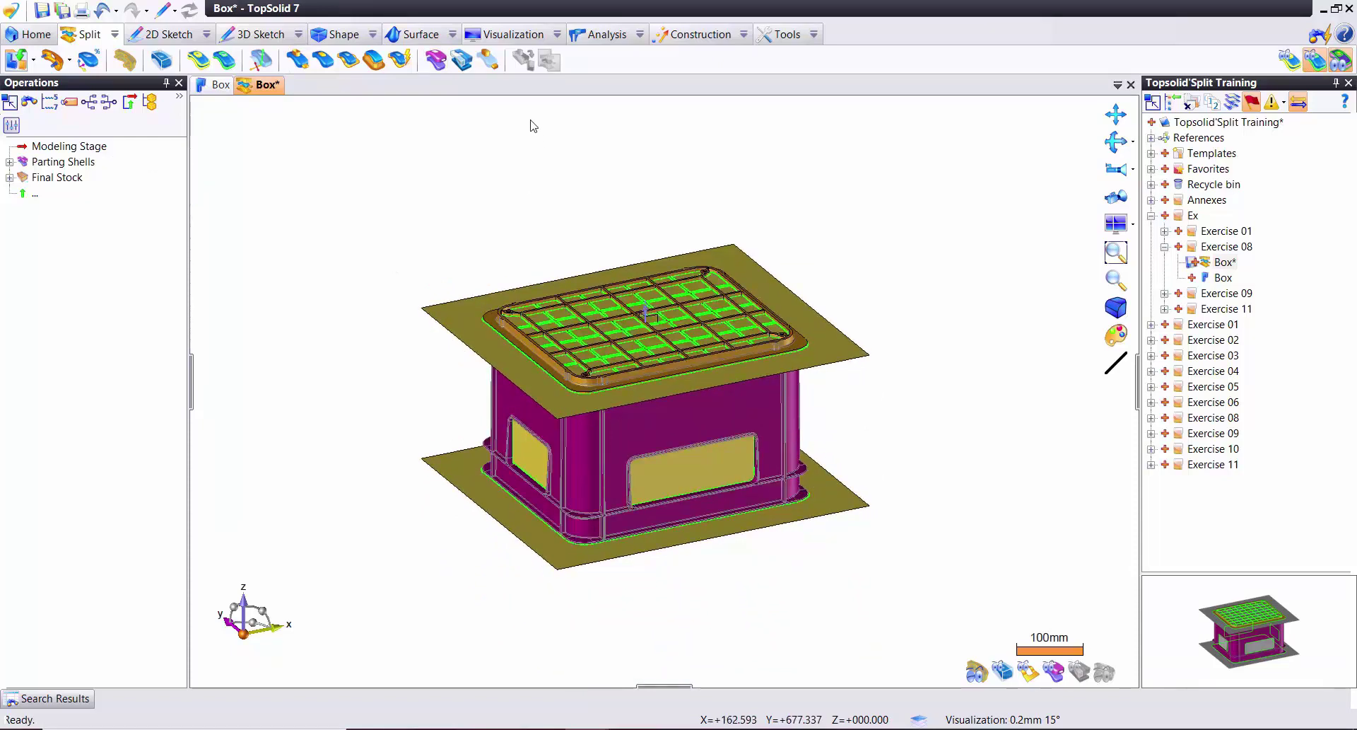
# - Generate Parting Shapes from Shapes 84–86, previewing the Shape 84 and Shape 85 blocks spread apart
pyautogui.click(462, 62)
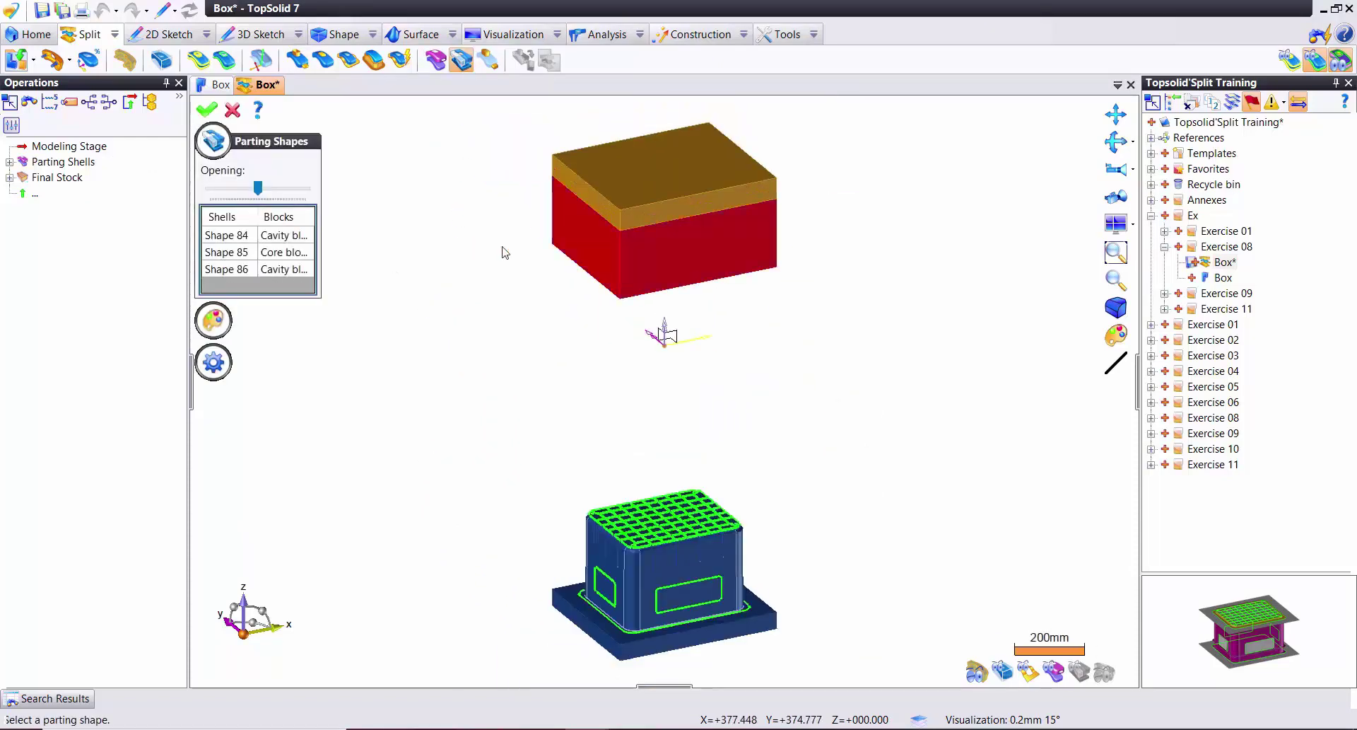
pyautogui.click(260, 239)
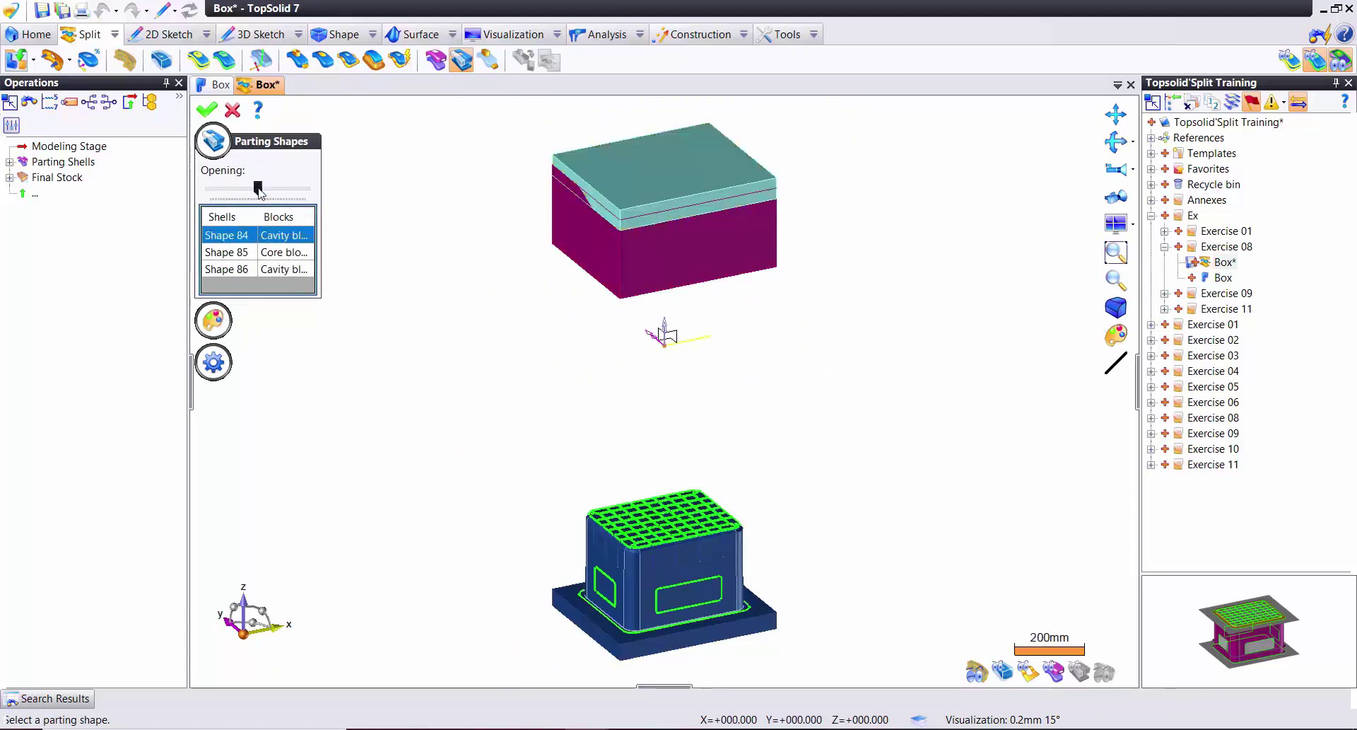
pyautogui.moveTo(259, 191)
pyautogui.mouseDown()
pyautogui.moveTo(272, 189)
pyautogui.moveTo(210, 189)
pyautogui.mouseUp()
pyautogui.click(233, 252)
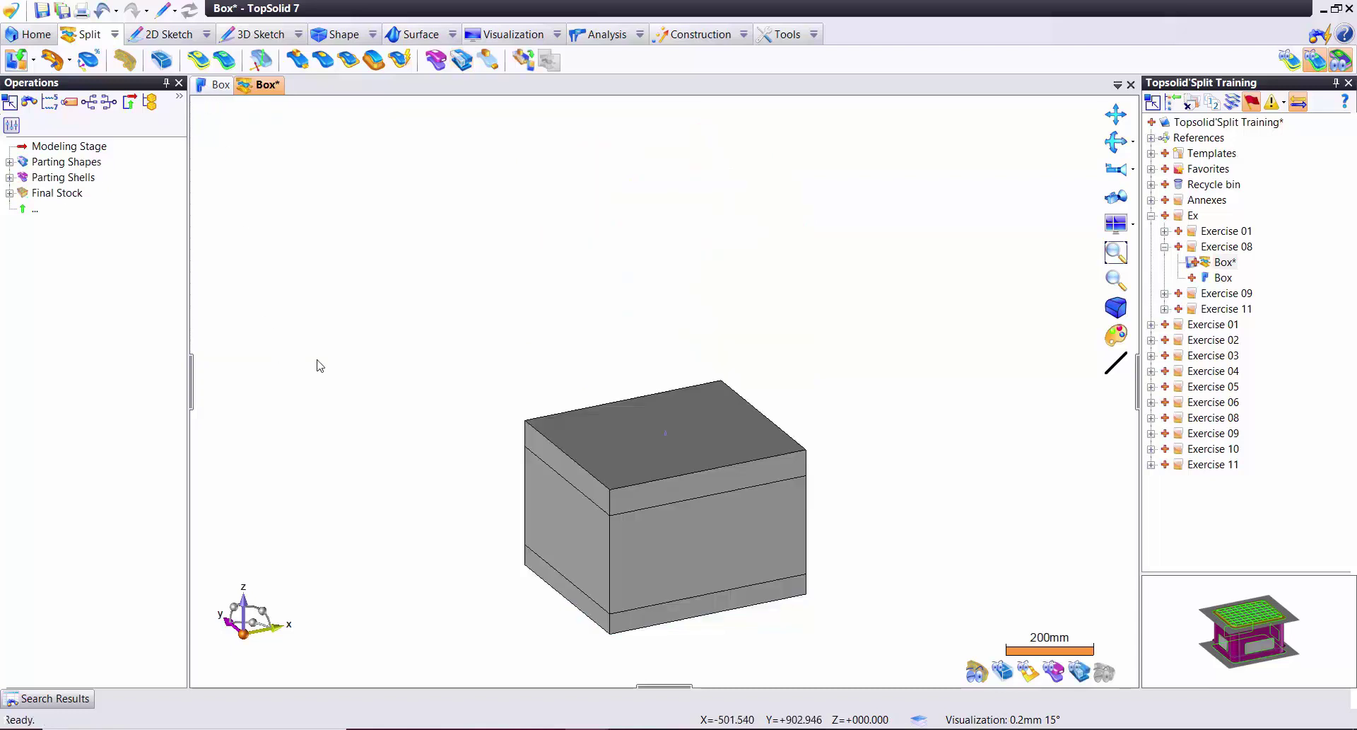
# - Show only the cavity block
pyautogui.rightClick(631, 391)
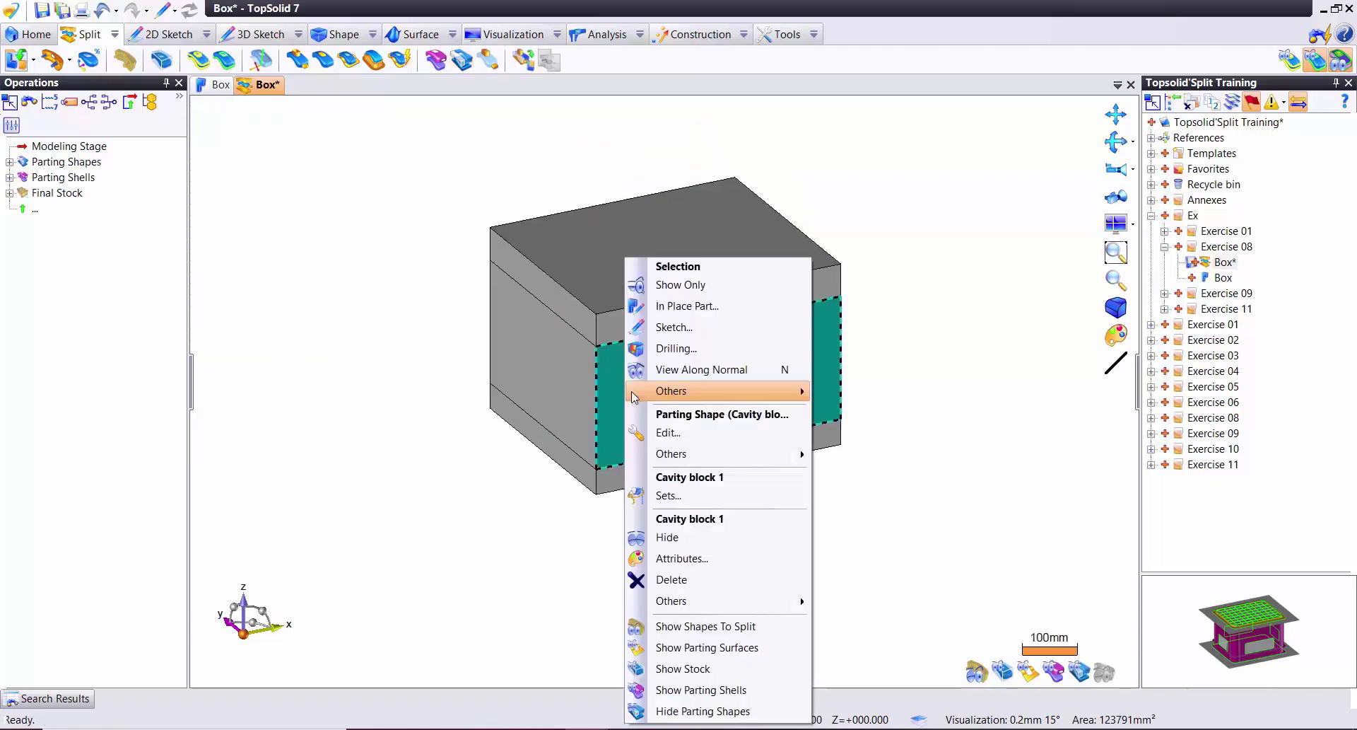
pyautogui.click(671, 284)
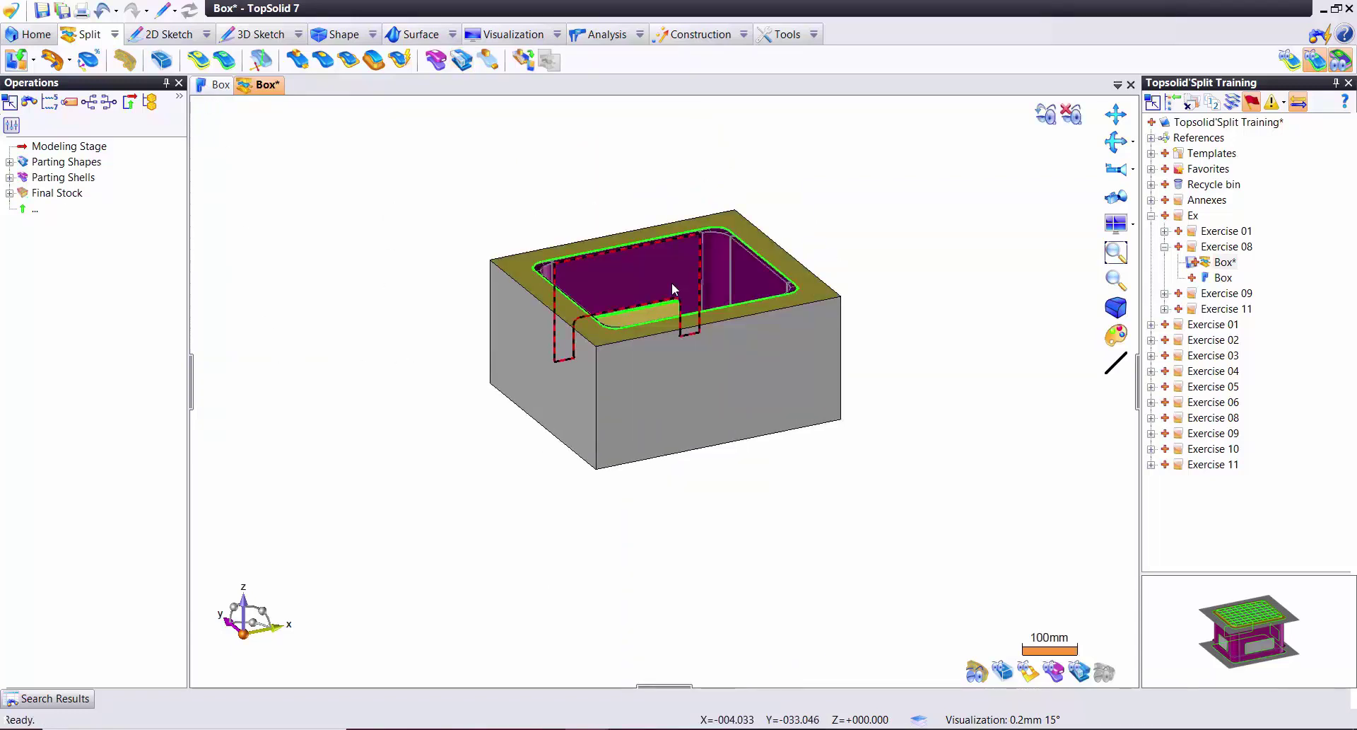
pyautogui.scroll(2, 803, 456)
pyautogui.scroll(-1, 849, 495)
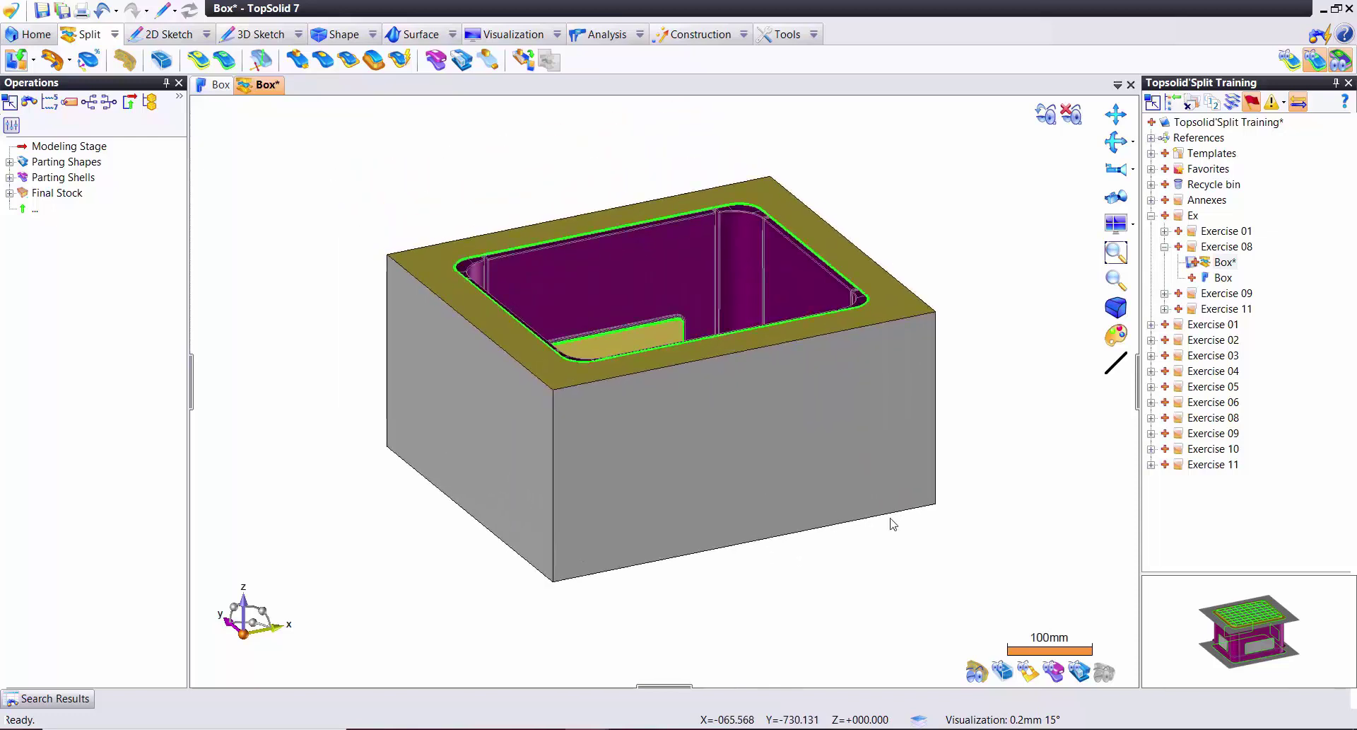
# - On the cavity block's top face, sketch a contour from top-left corner to horizontal axis to bottom-left corner
pyautogui.click(700, 316)
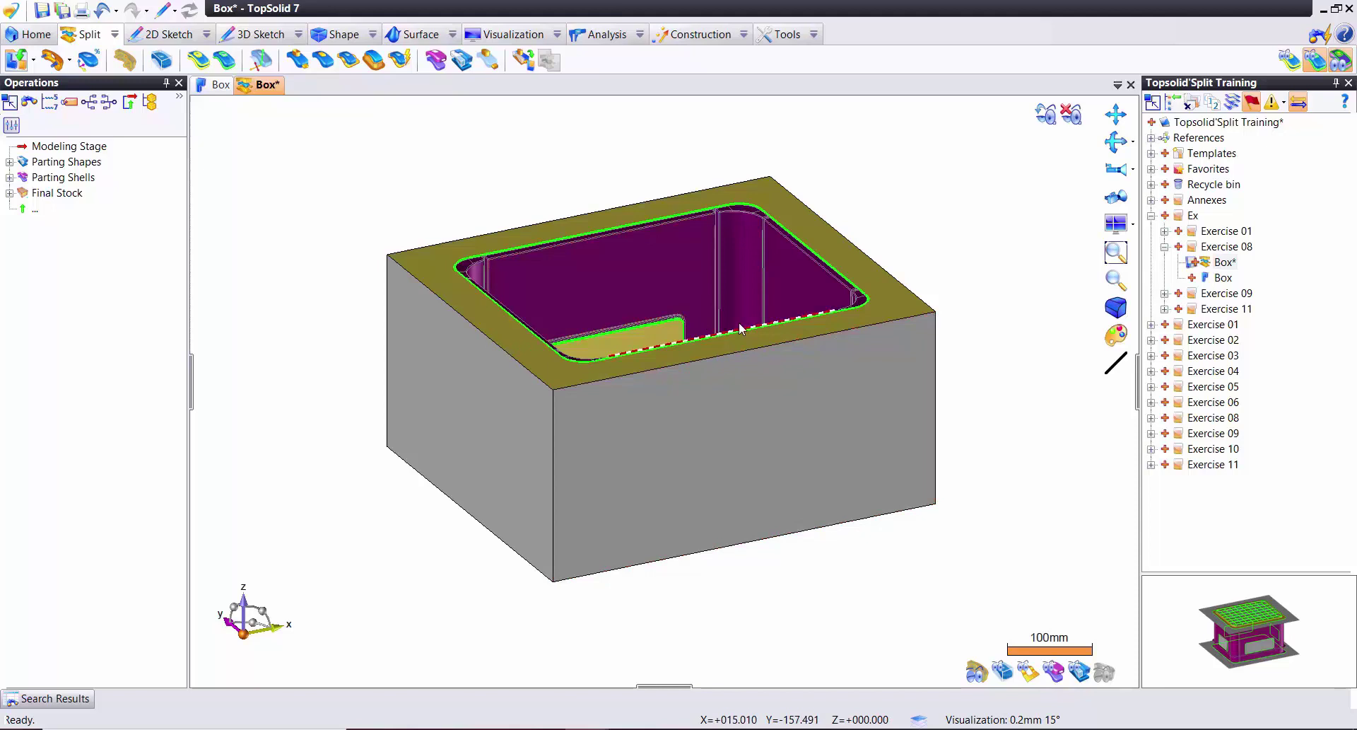
pyautogui.rightClick(850, 258)
pyautogui.click(883, 297)
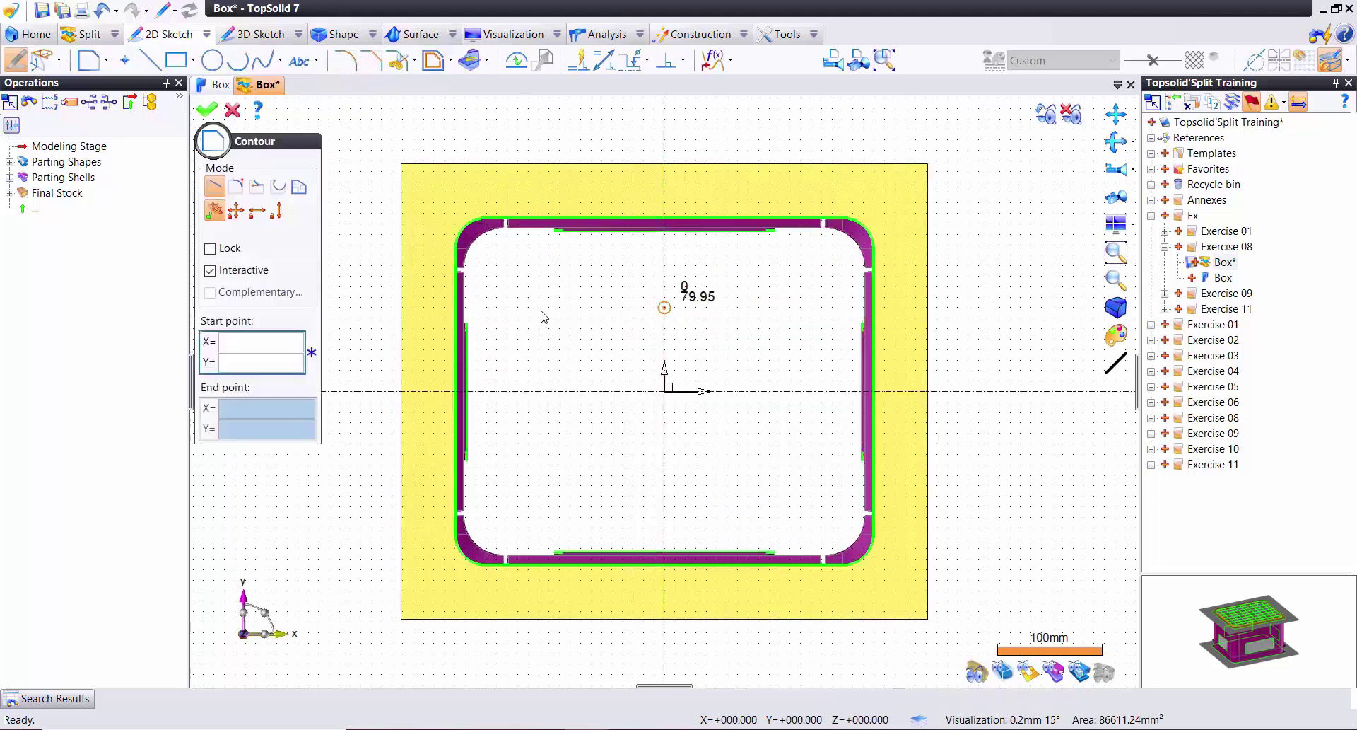
pyautogui.click(402, 163)
pyautogui.click(609, 390)
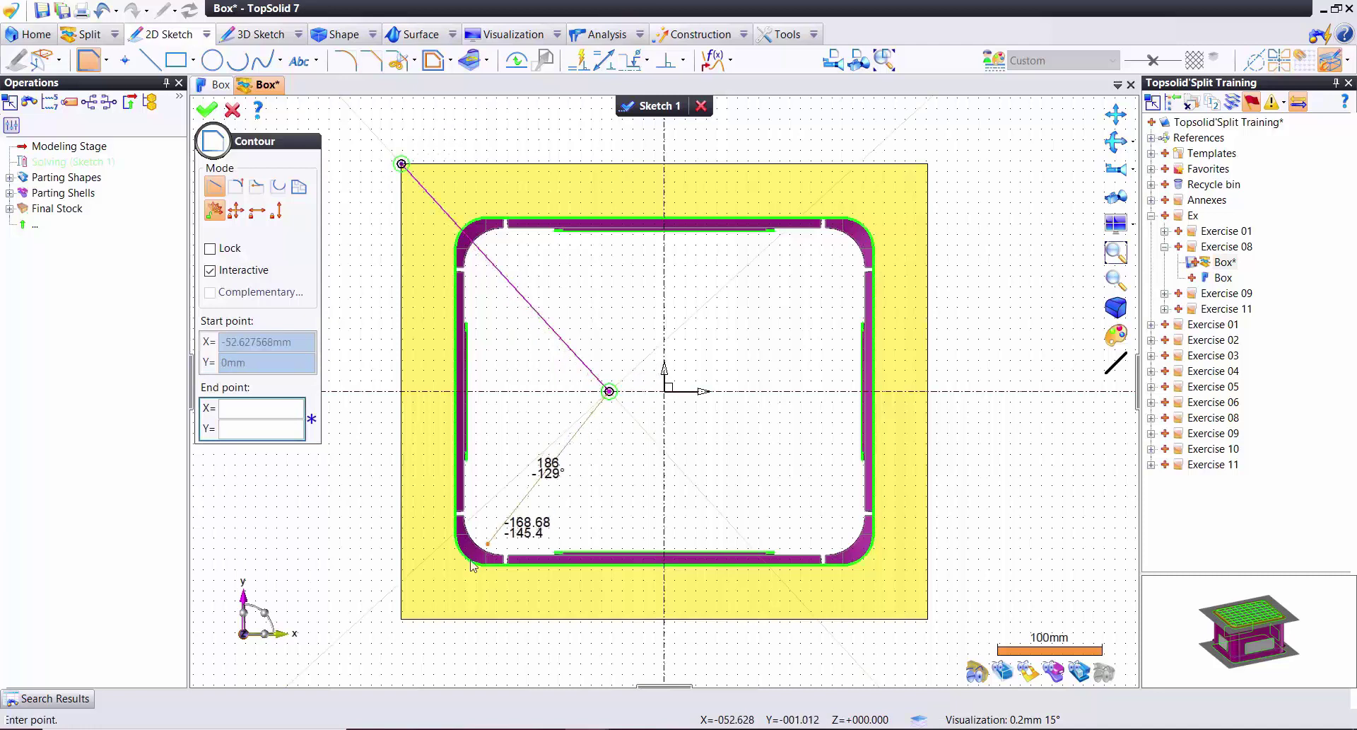
pyautogui.click(401, 619)
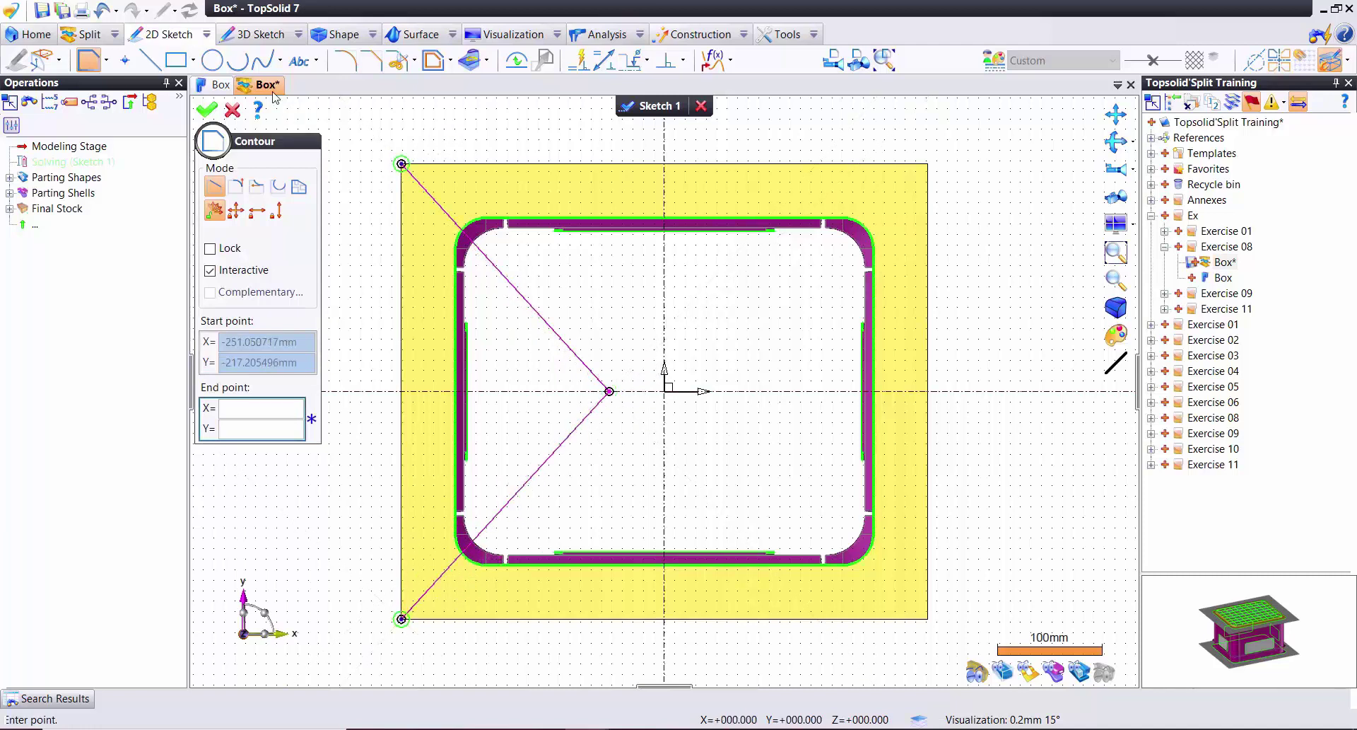
pyautogui.click(205, 111)
pyautogui.click(1034, 680)
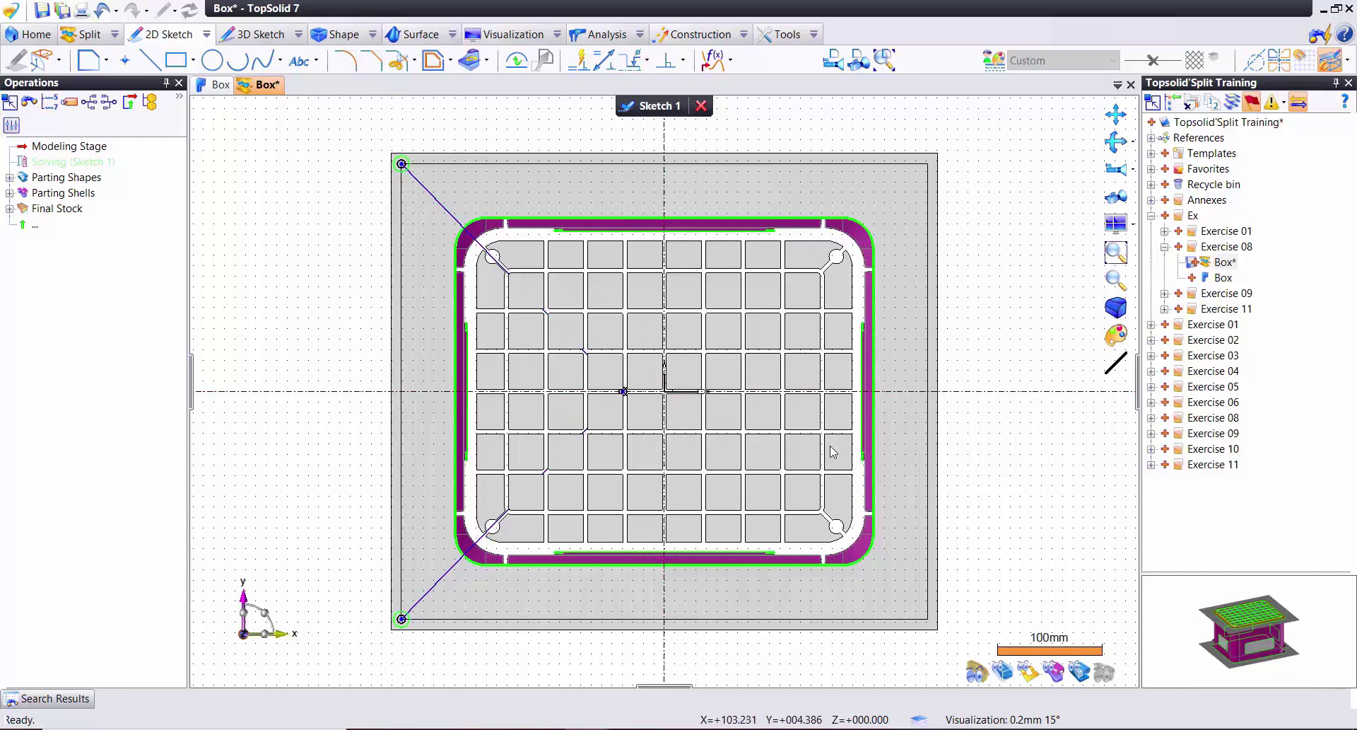
pyautogui.click(1028, 672)
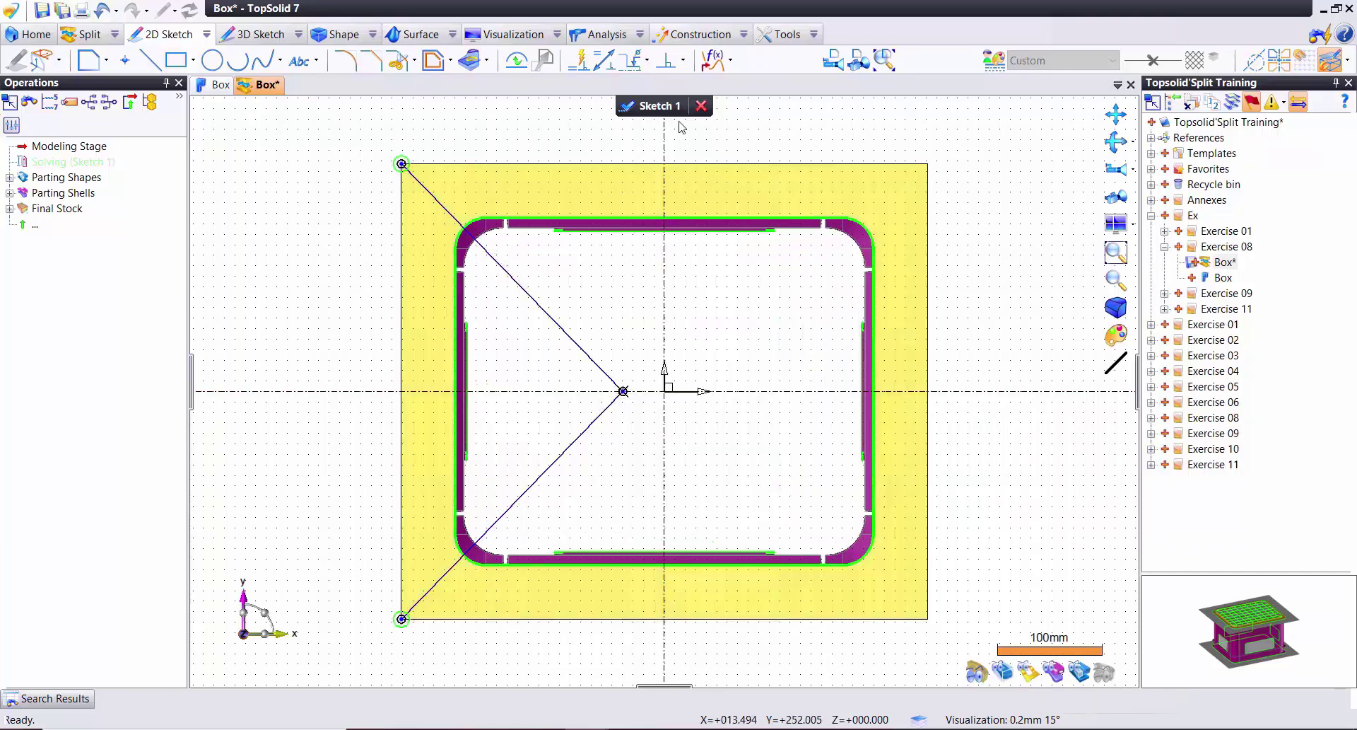
pyautogui.click(627, 105)
# - Trim Cavity block 1 by the Sketch 1 profile with Keep trimmed side ticked
pyautogui.rightClick(600, 333)
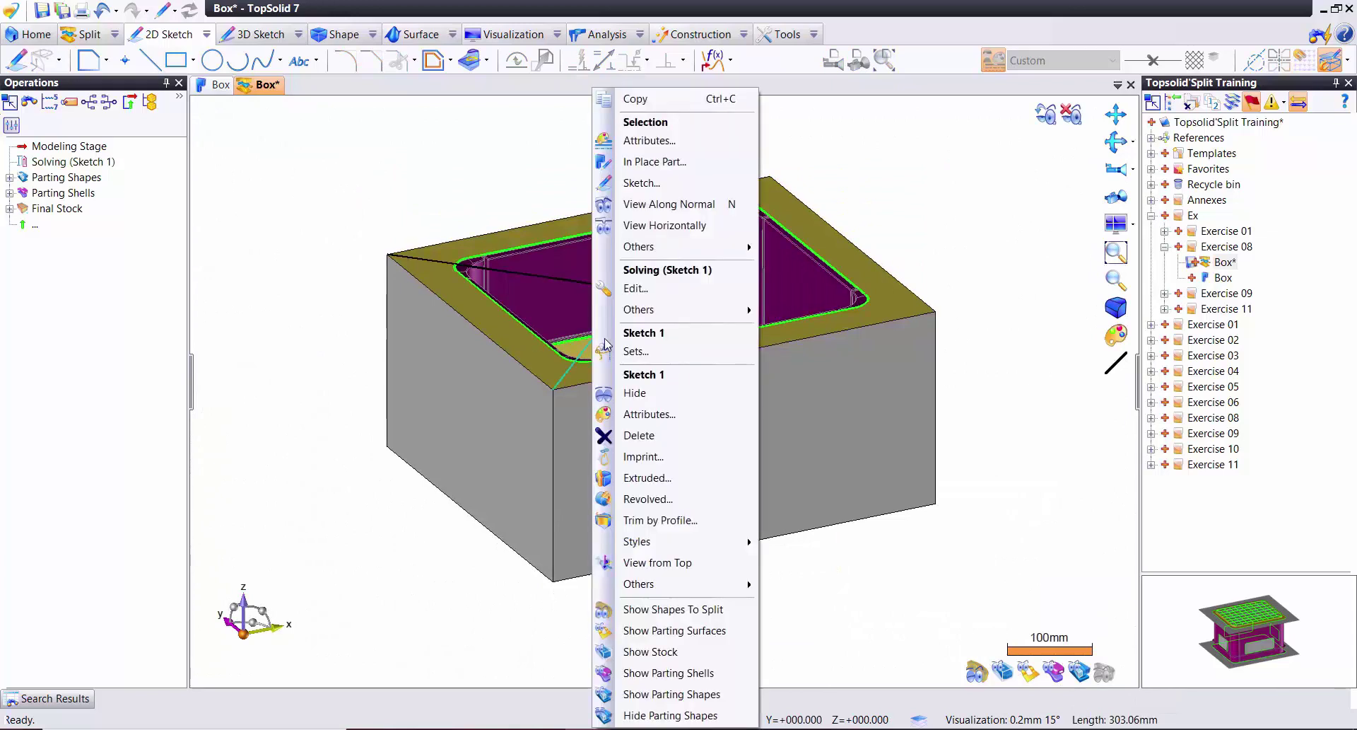
pyautogui.click(687, 522)
pyautogui.click(536, 462)
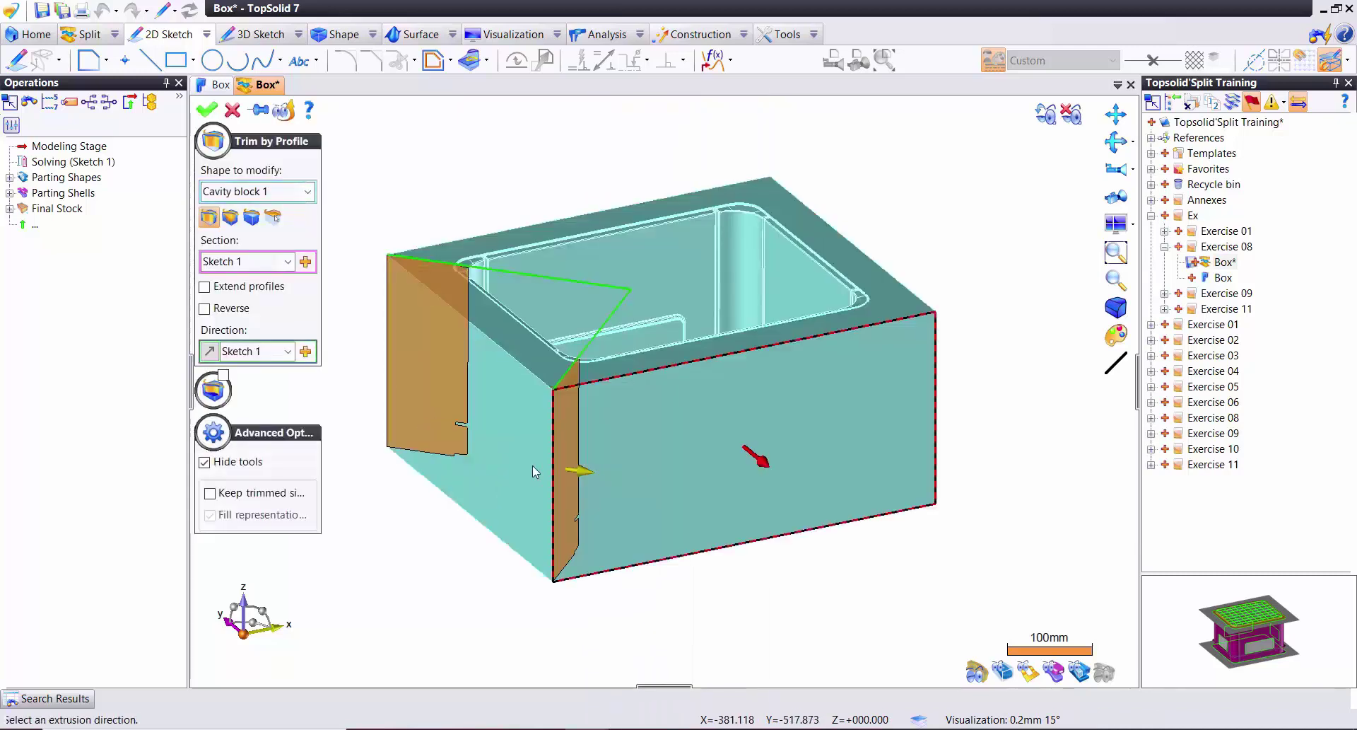
pyautogui.moveTo(498, 523); pyautogui.dragTo(507, 503, button='middle')
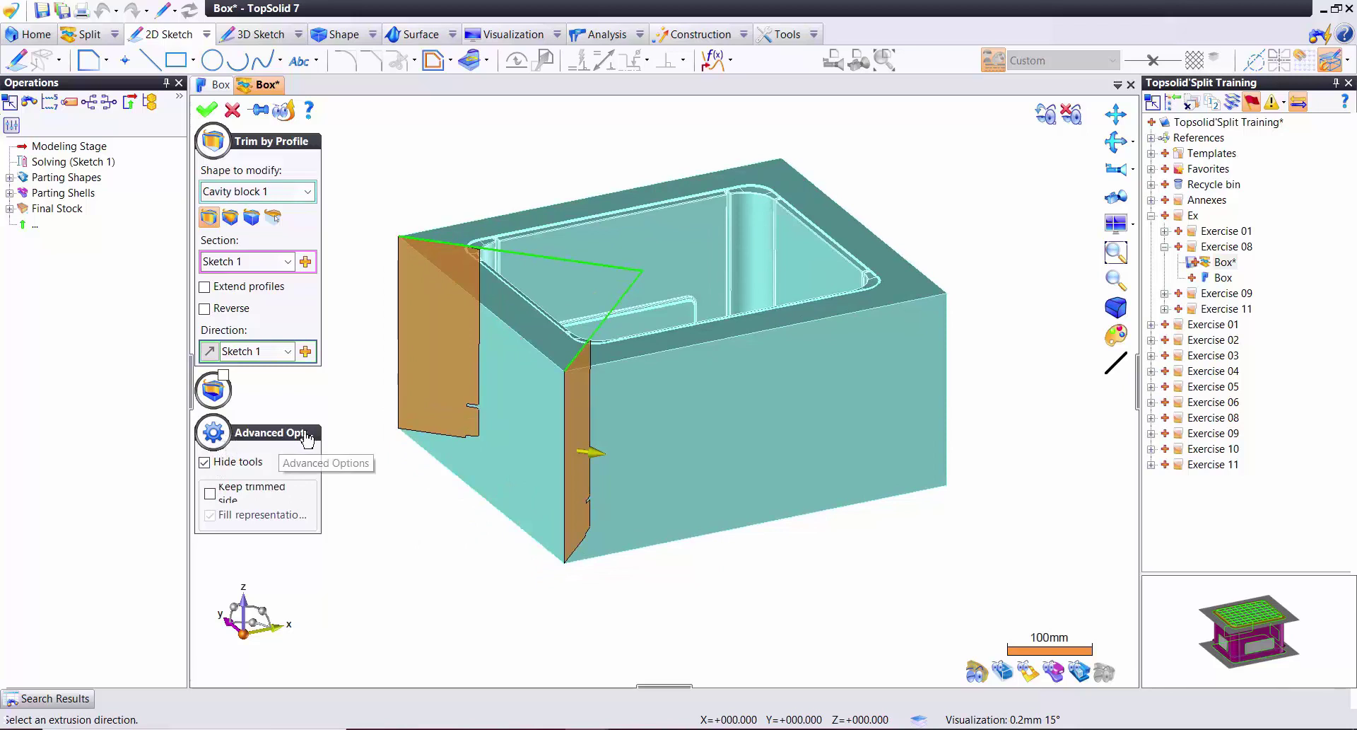
pyautogui.moveTo(320, 463); pyautogui.dragTo(365, 465)
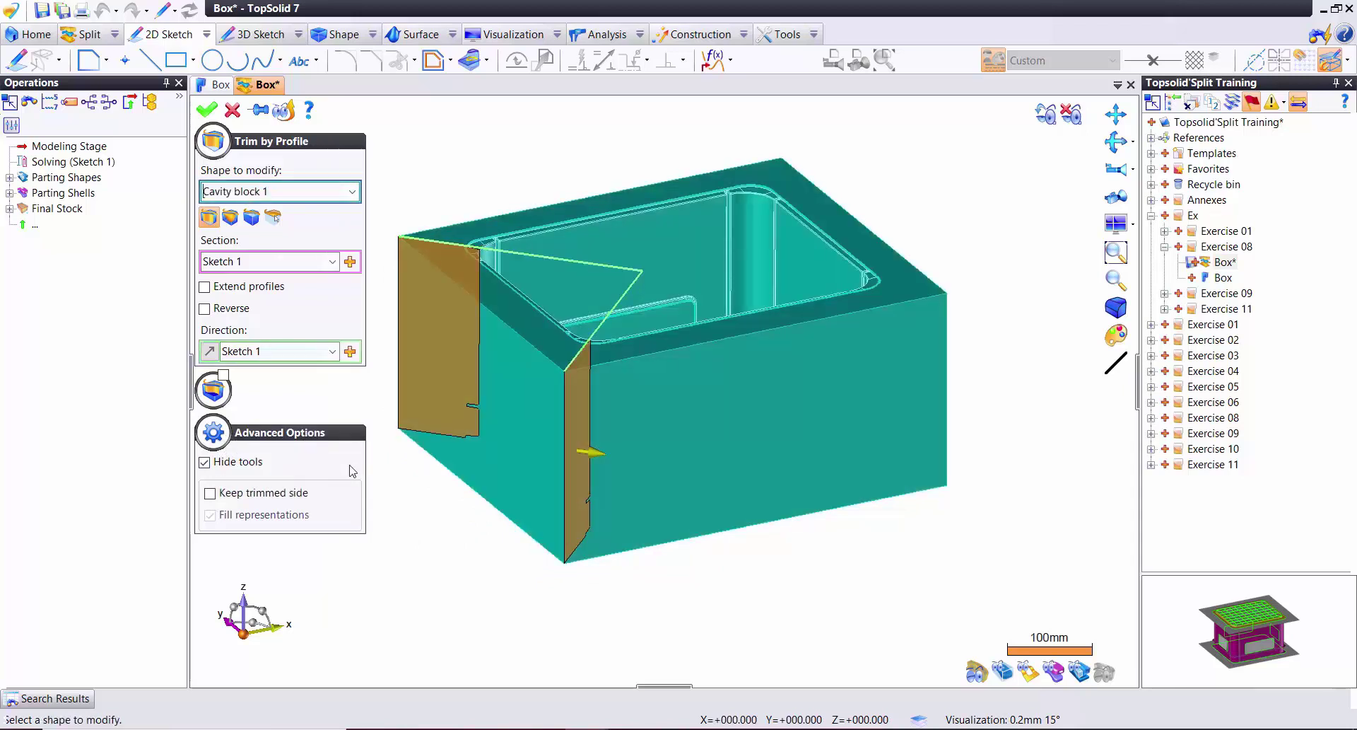
pyautogui.click(244, 499)
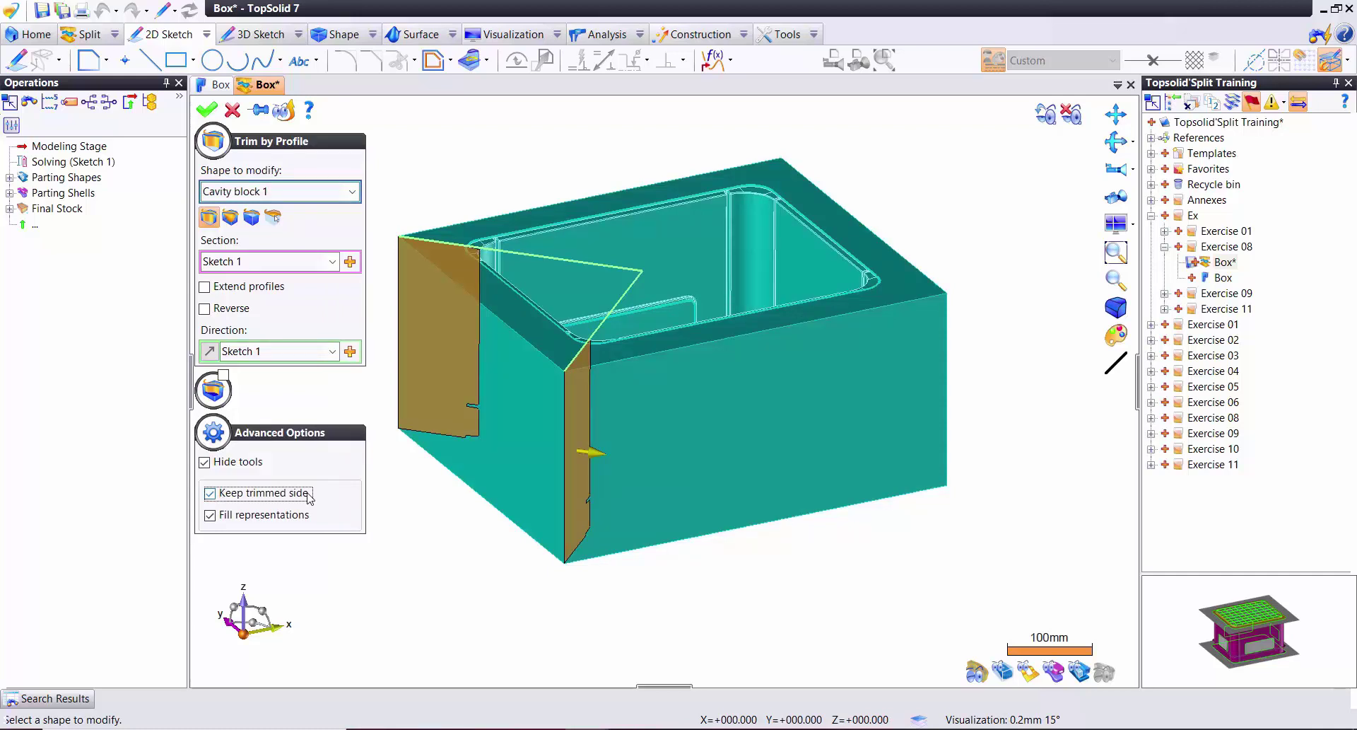
pyautogui.click(208, 111)
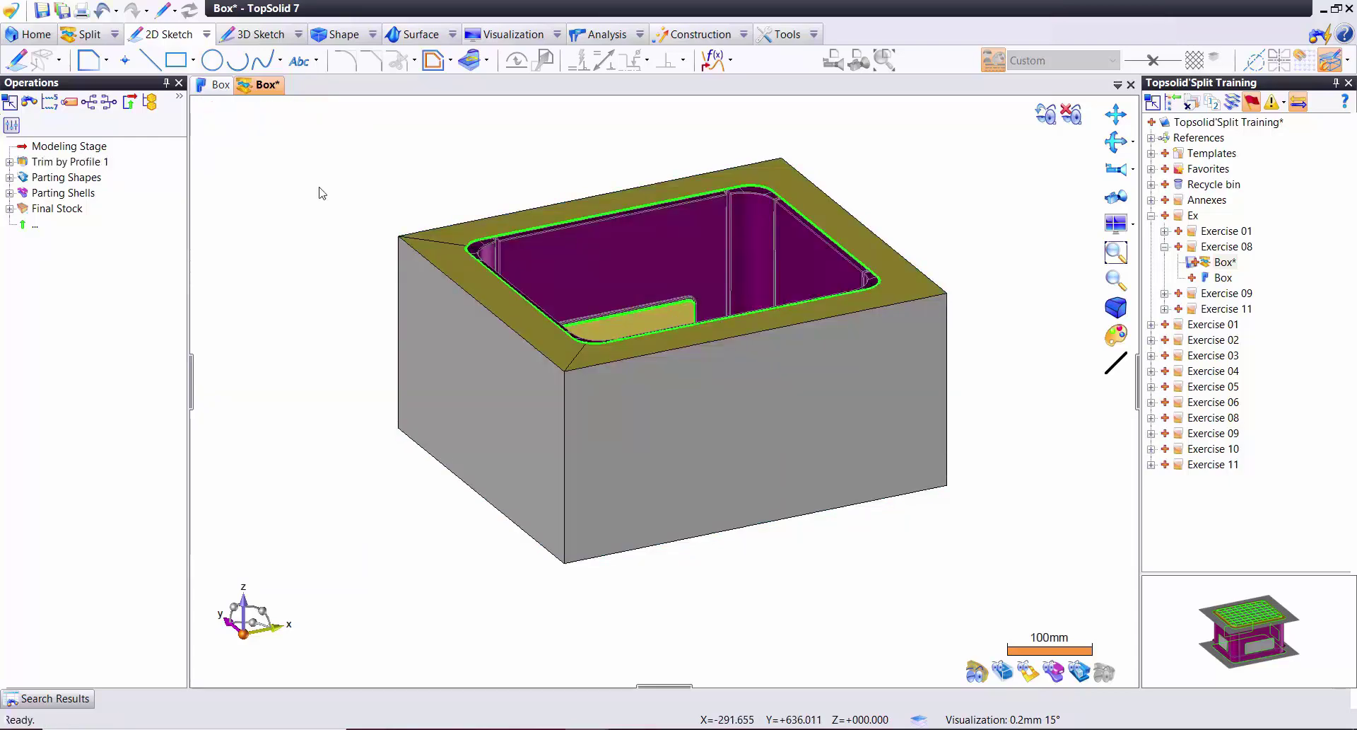
# - Draw Sketch 2: a contour from top-right corner to a horizontal-axis point to bottom-right corner
pyautogui.rightClick(851, 227)
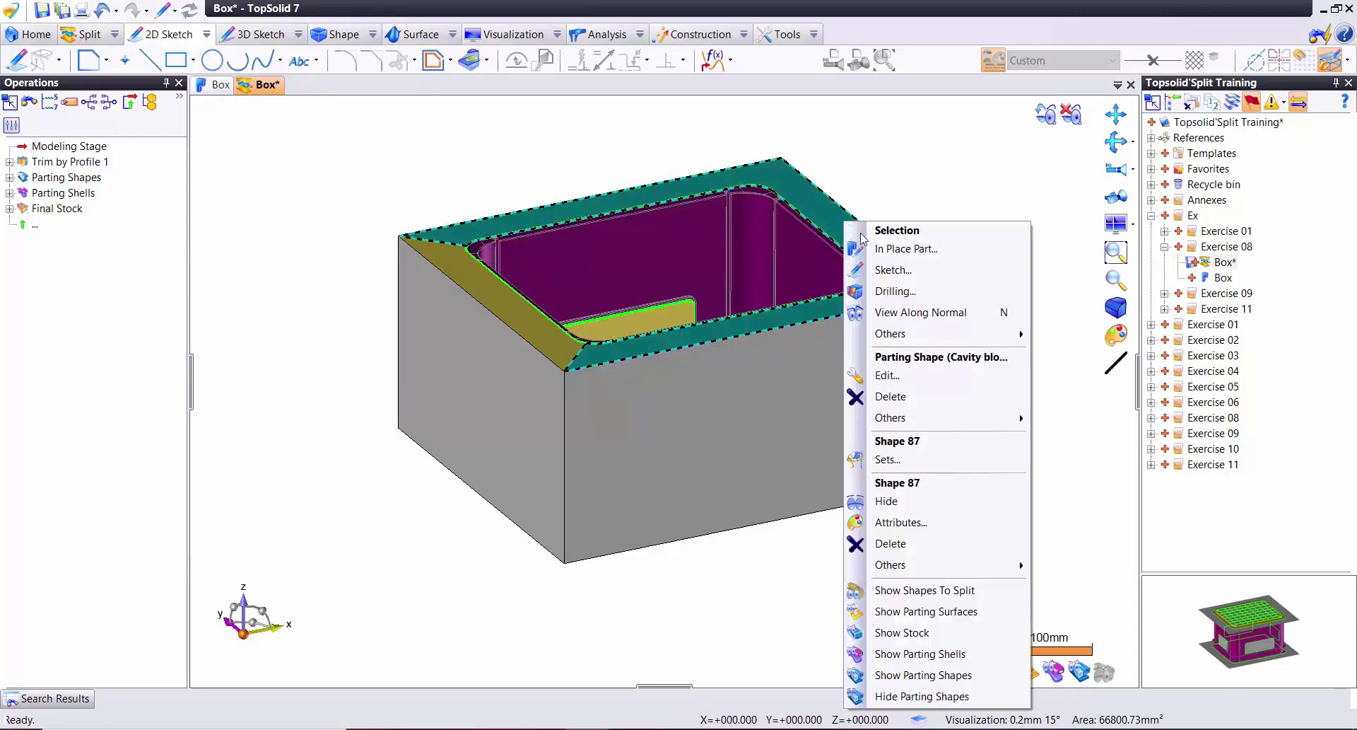
pyautogui.click(894, 271)
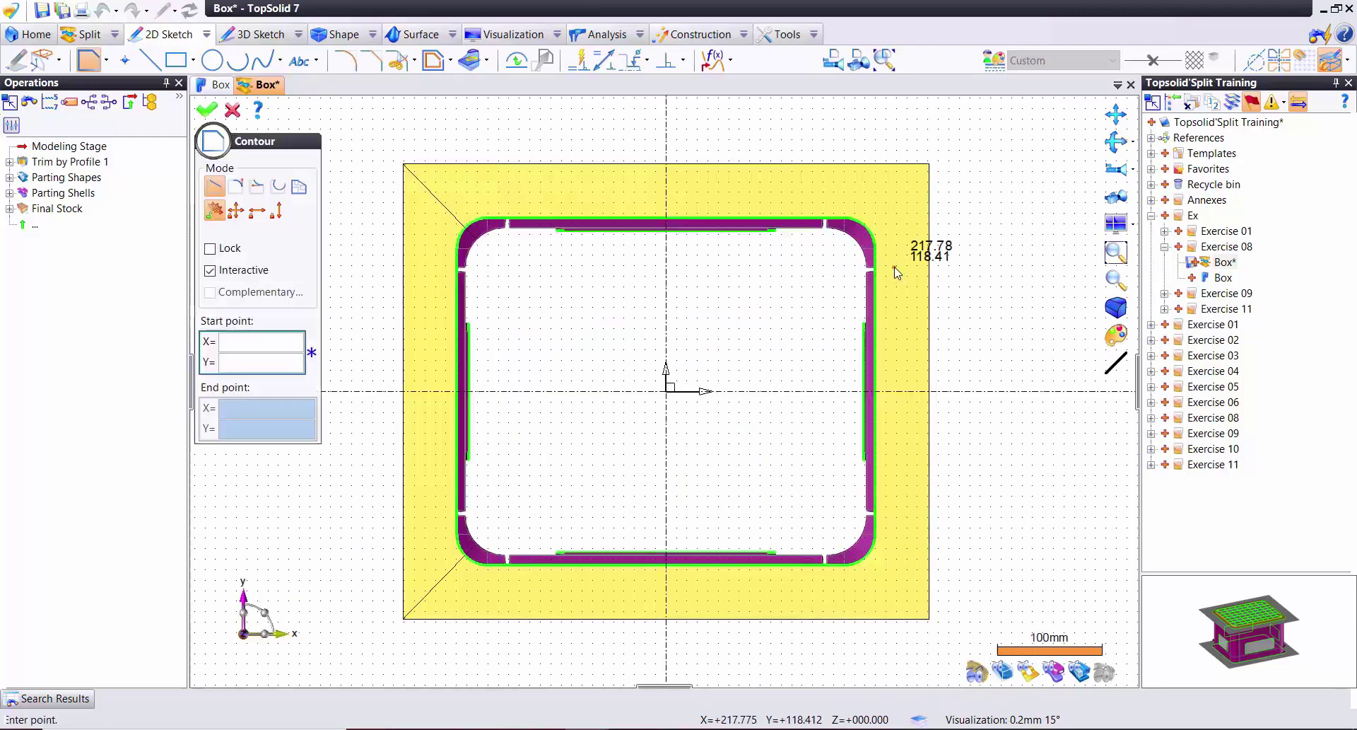
pyautogui.click(929, 163)
pyautogui.click(721, 391)
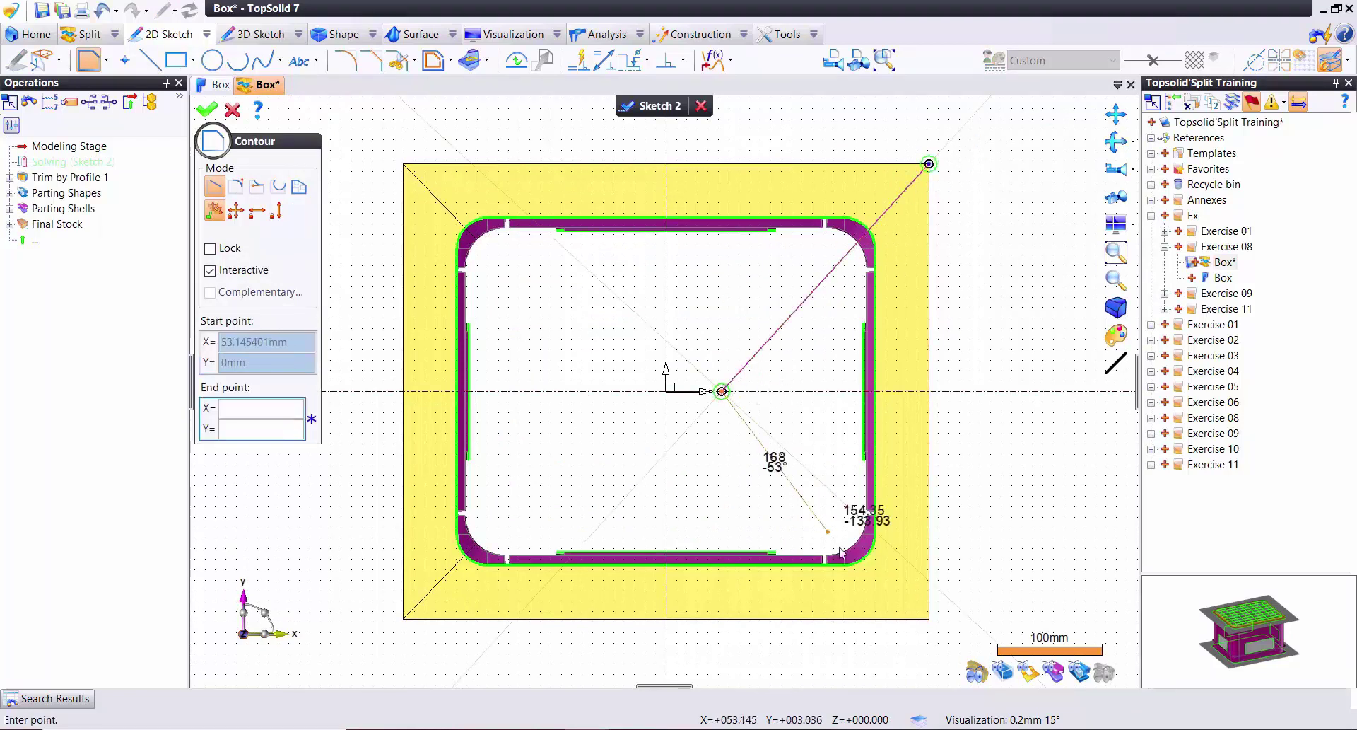
pyautogui.click(929, 620)
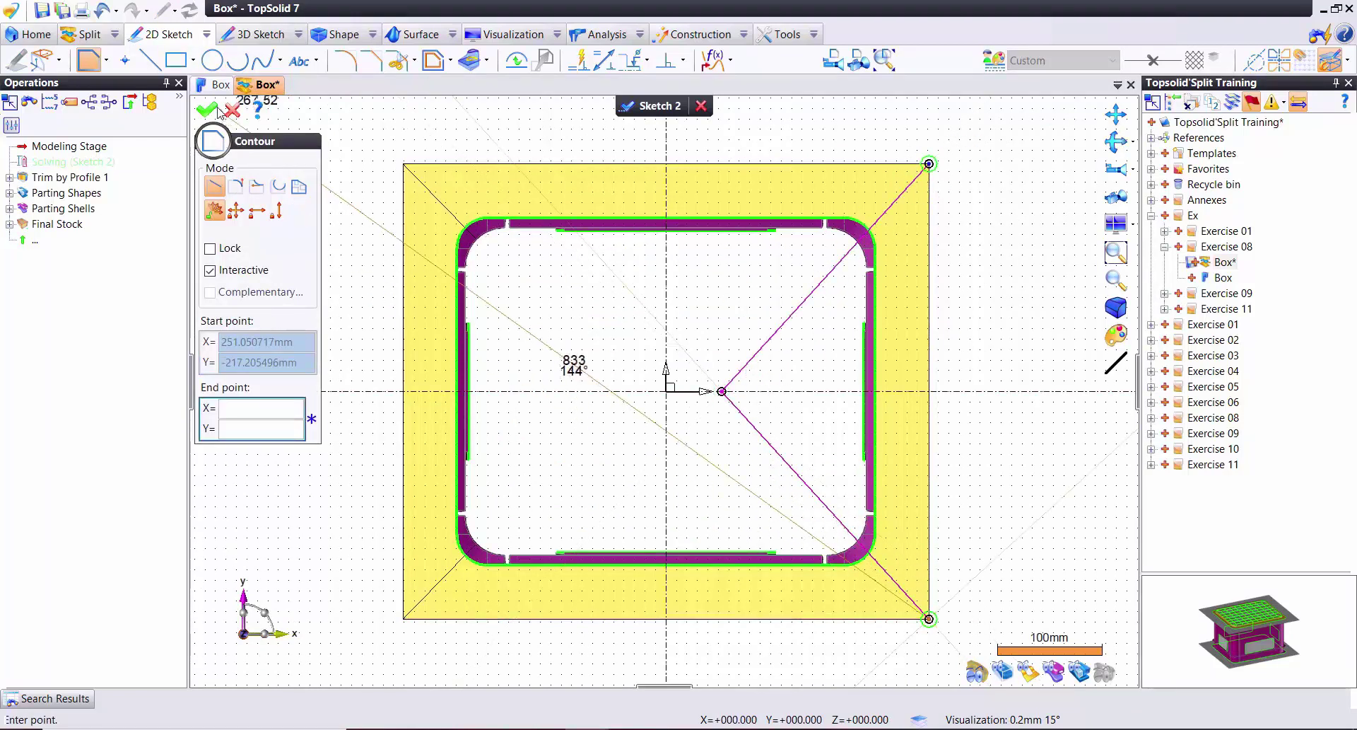
pyautogui.press('Escape')
pyautogui.click(1027, 673)
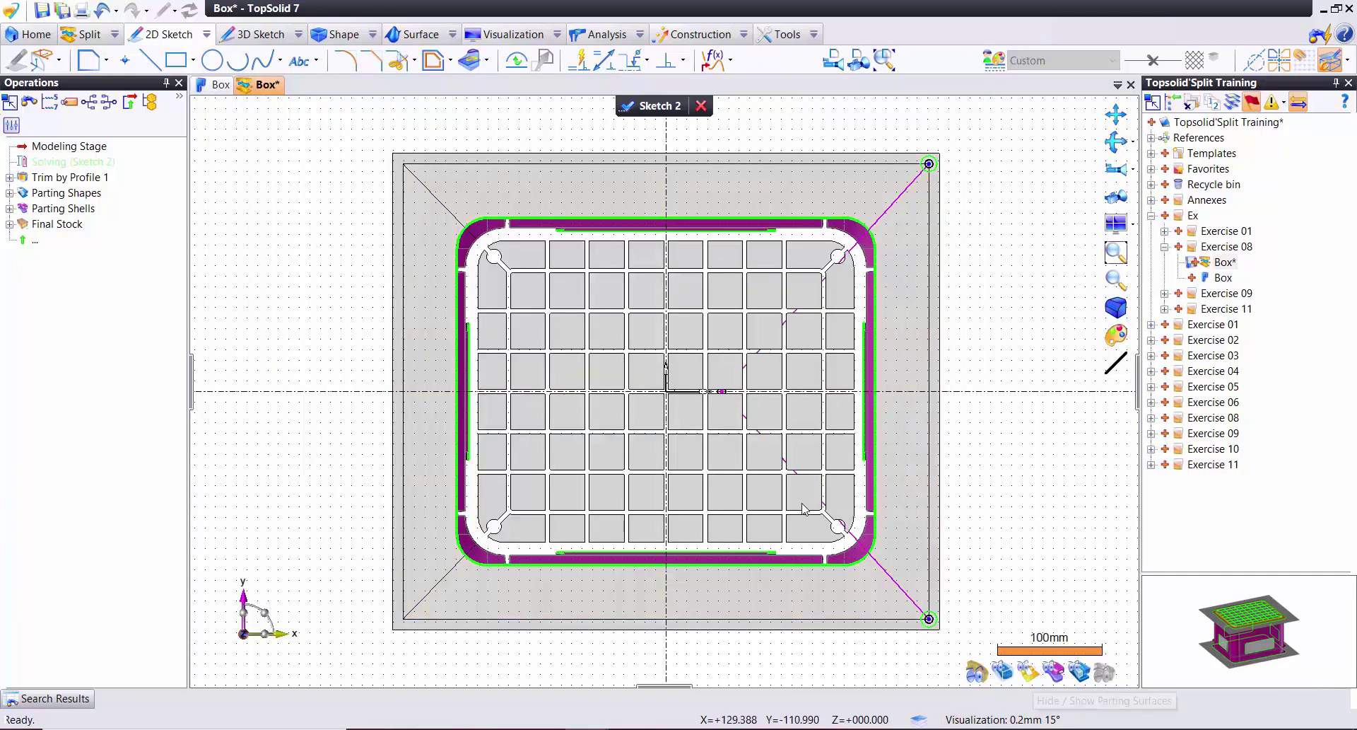
pyautogui.moveTo(693, 378); pyautogui.dragTo(707, 391)
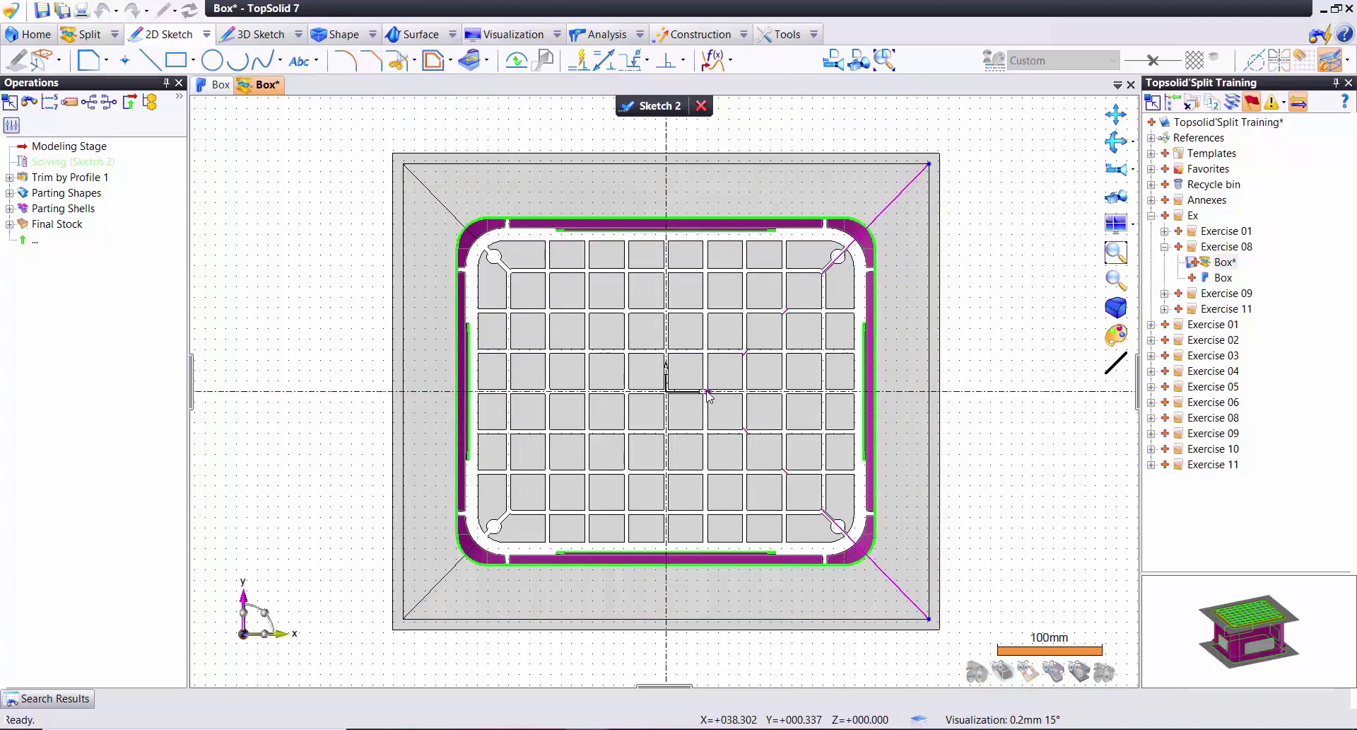
pyautogui.click(650, 106)
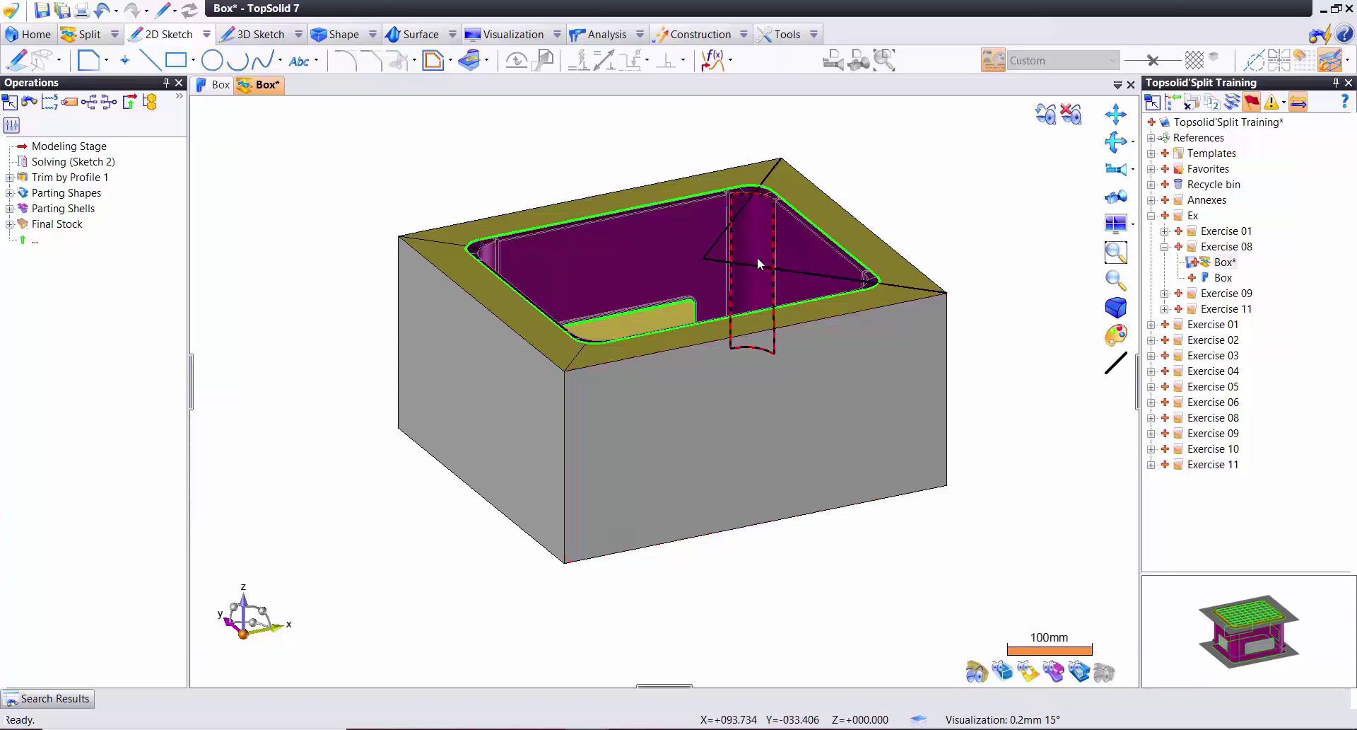
# - Trim Shape 87 by the Sketch 2 profile with Keep trimmed side checked
pyautogui.rightClick(758, 261)
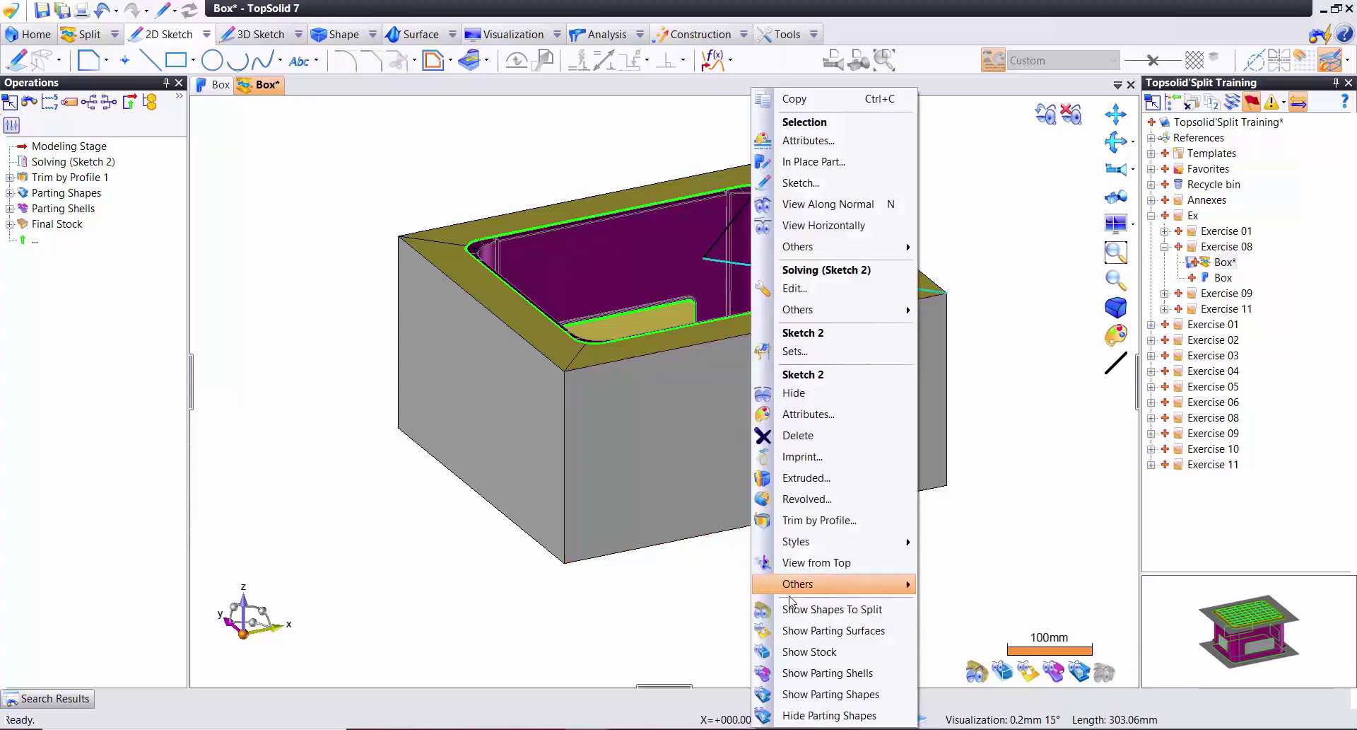
pyautogui.click(784, 520)
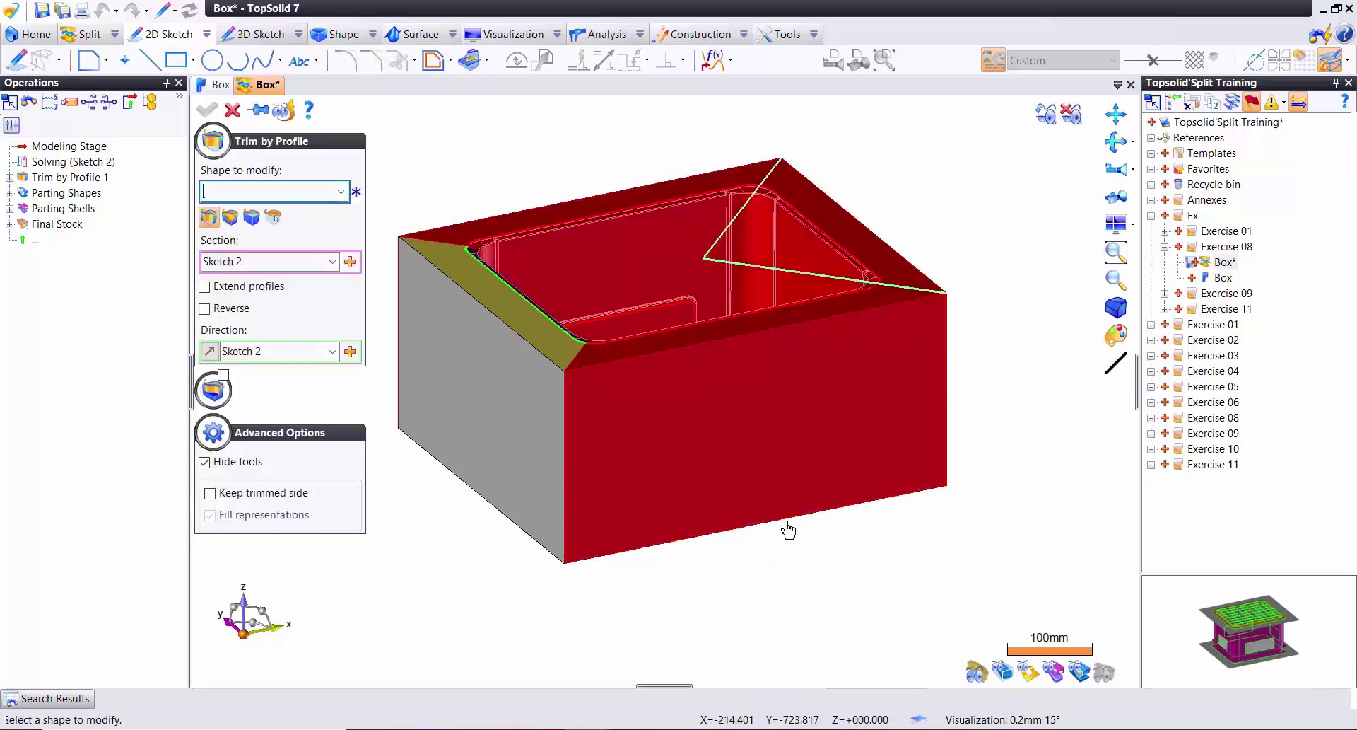
pyautogui.click(788, 529)
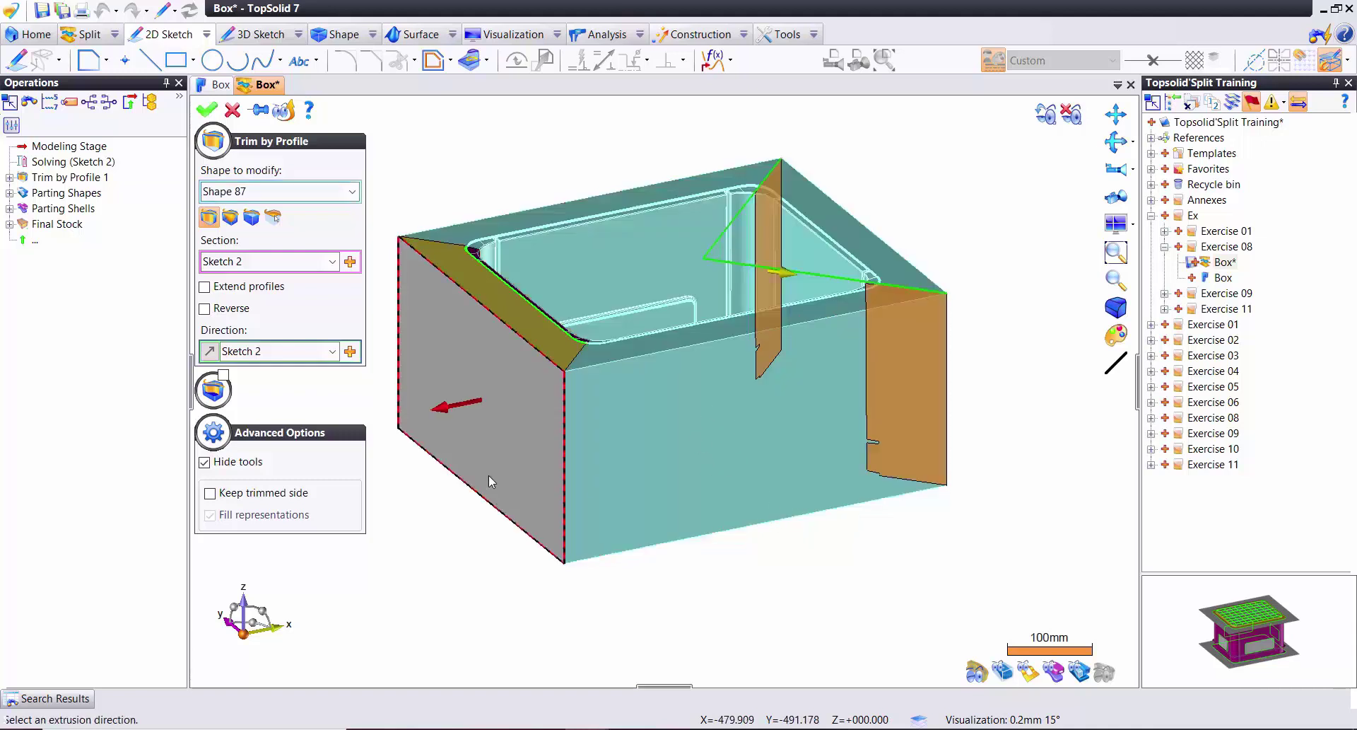
pyautogui.click(285, 493)
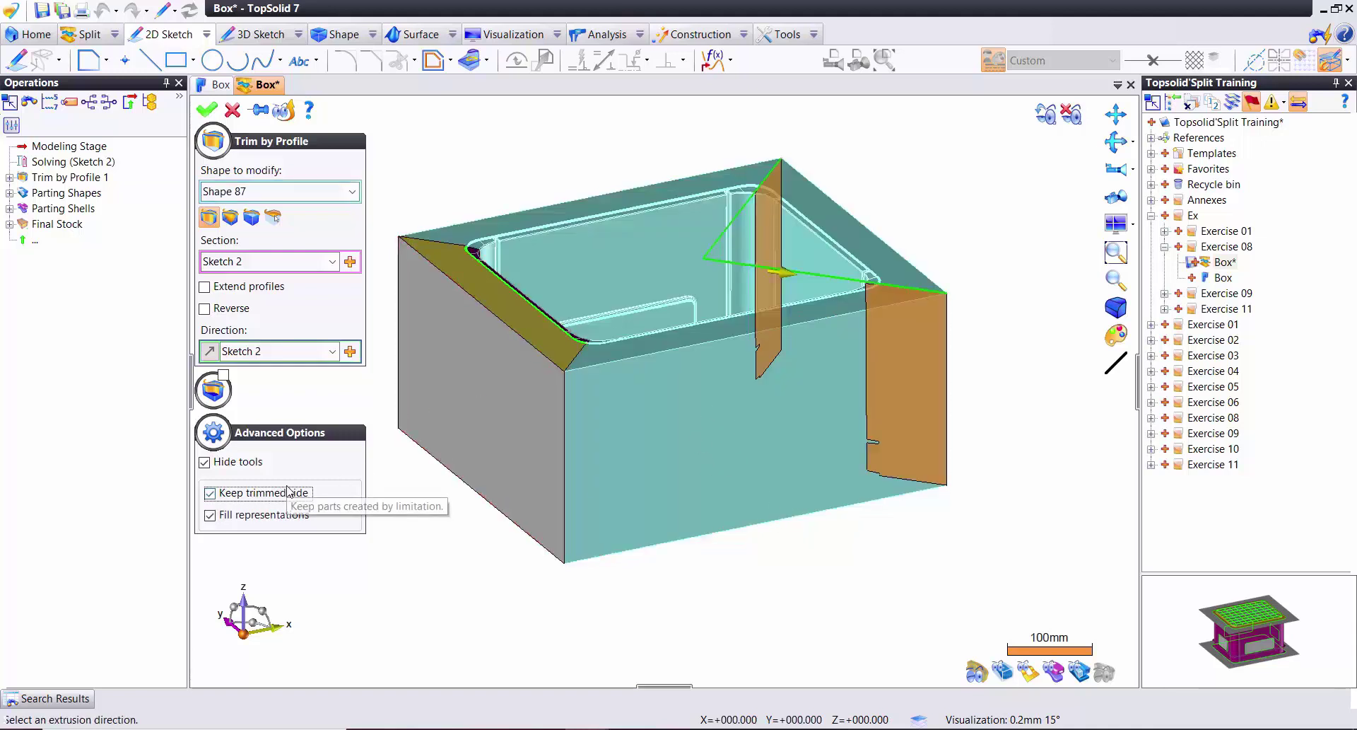
pyautogui.click(207, 111)
pyautogui.moveTo(440, 200); pyautogui.dragTo(436, 218, button='middle')
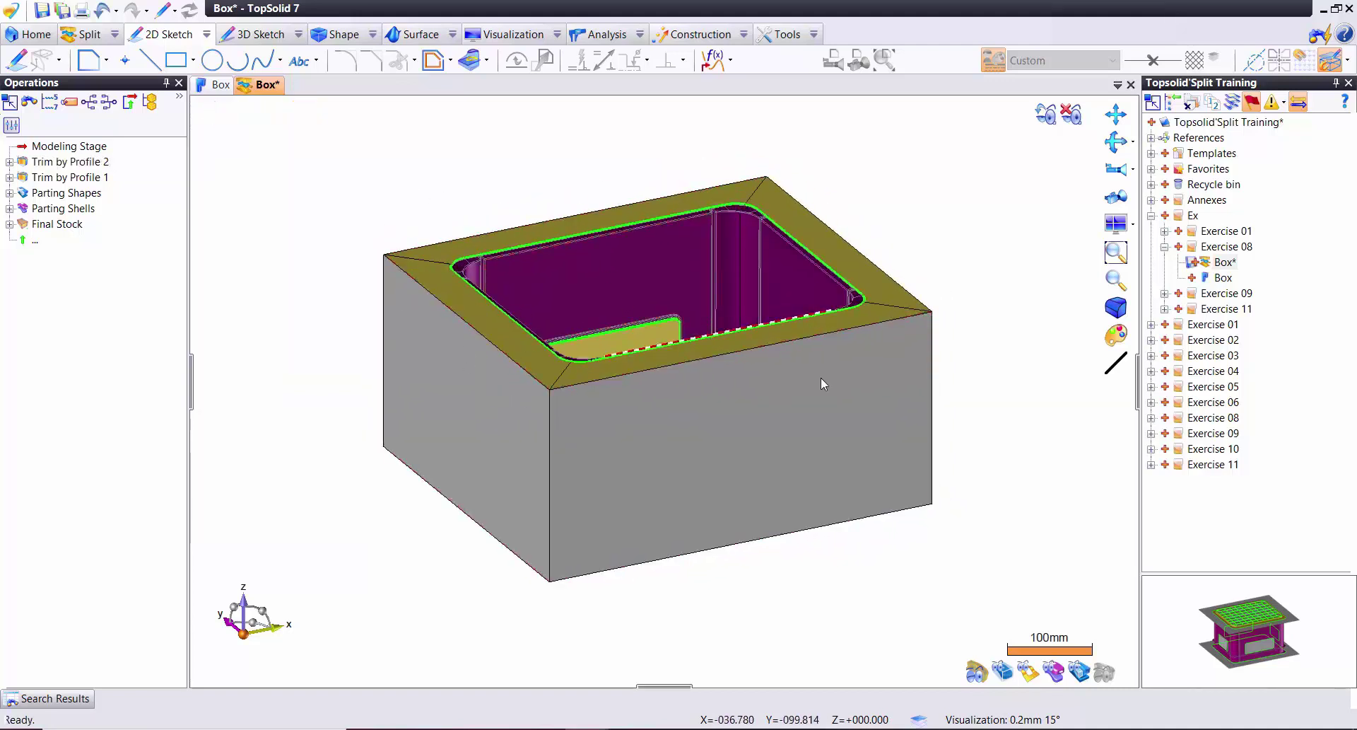
# - Show the stock, then show only the trimmed slab-shaped side block
pyautogui.rightClick(477, 396)
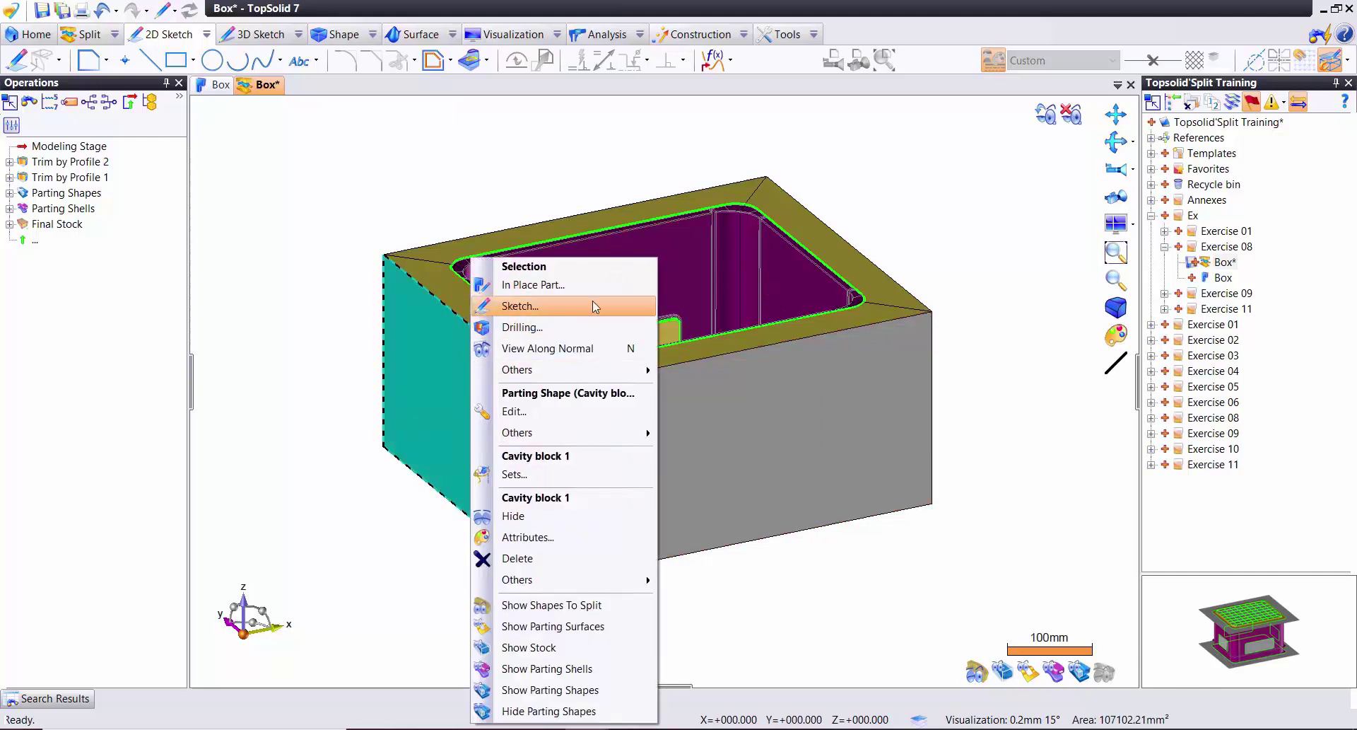
pyautogui.press('Escape')
pyautogui.click(1058, 115)
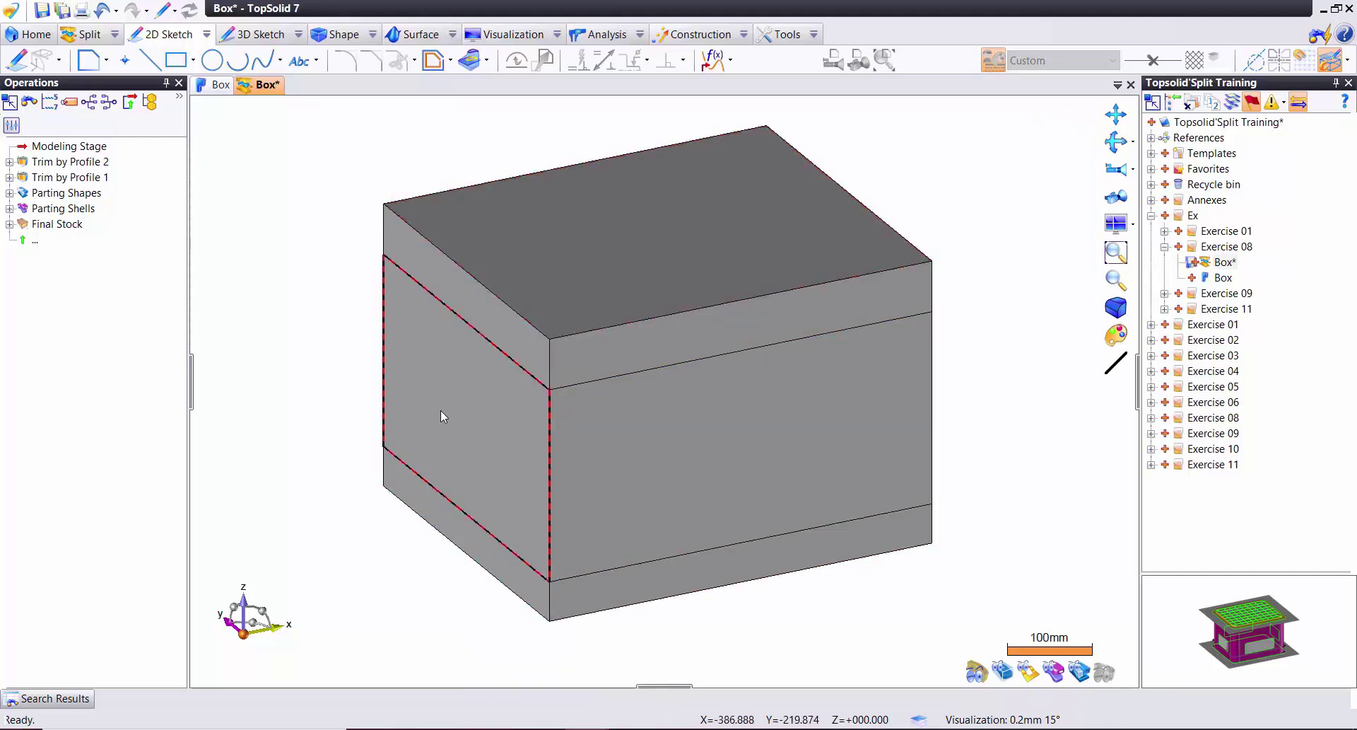
pyautogui.rightClick(504, 383)
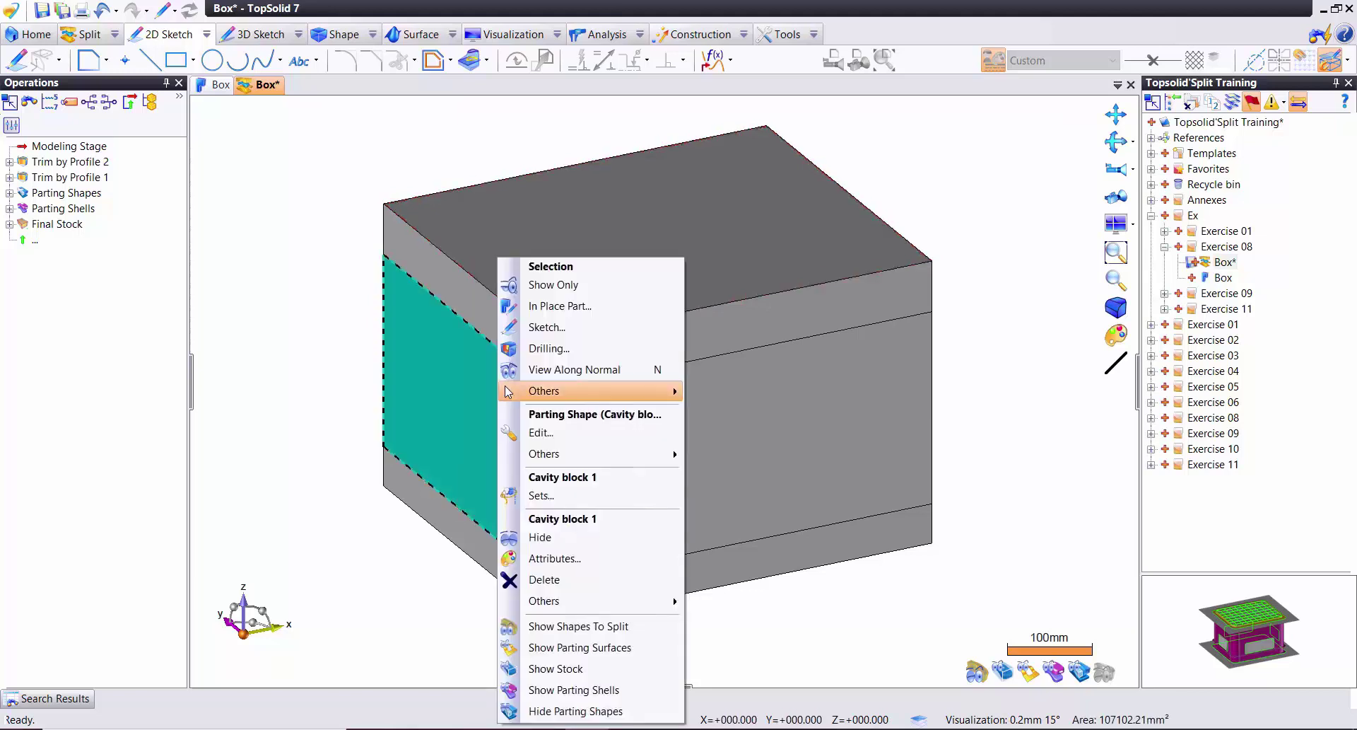
pyautogui.click(554, 284)
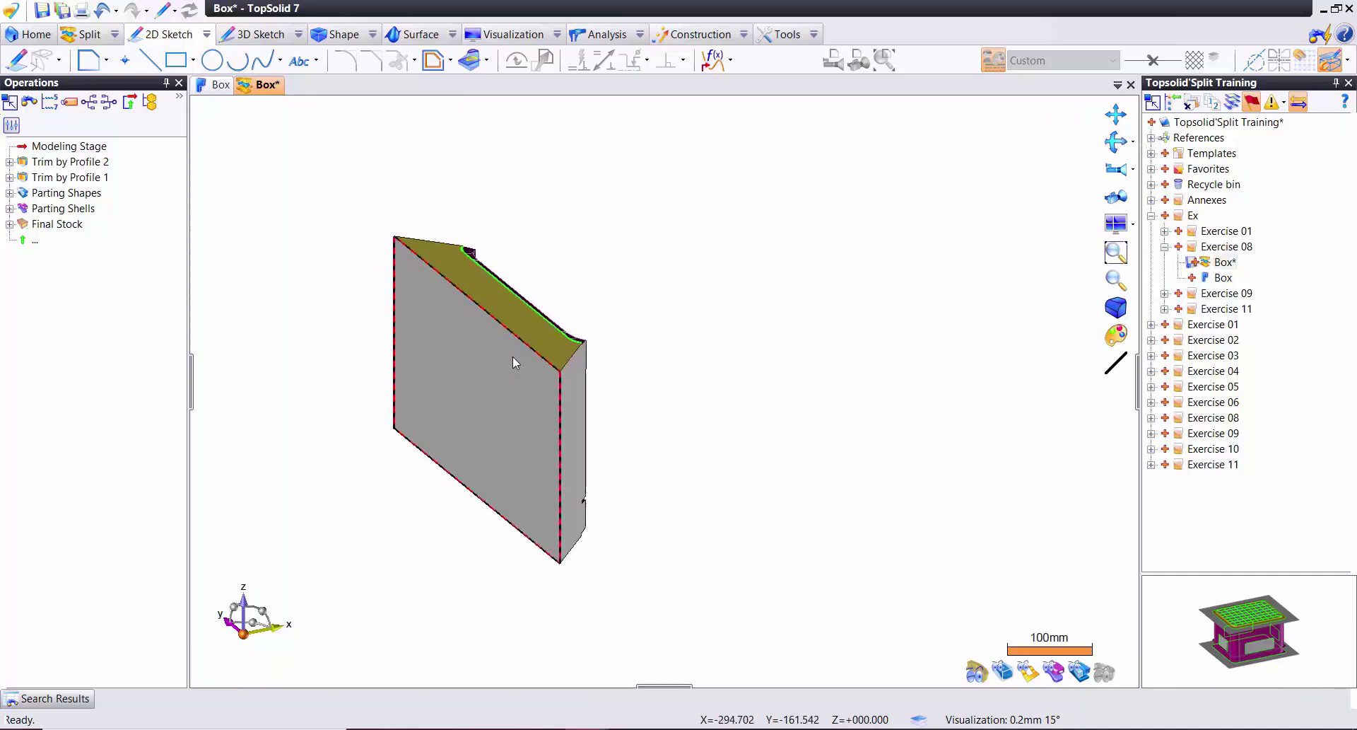
# - Bring back the shapes to split and show all parting shapes around the crate
pyautogui.rightClick(582, 232)
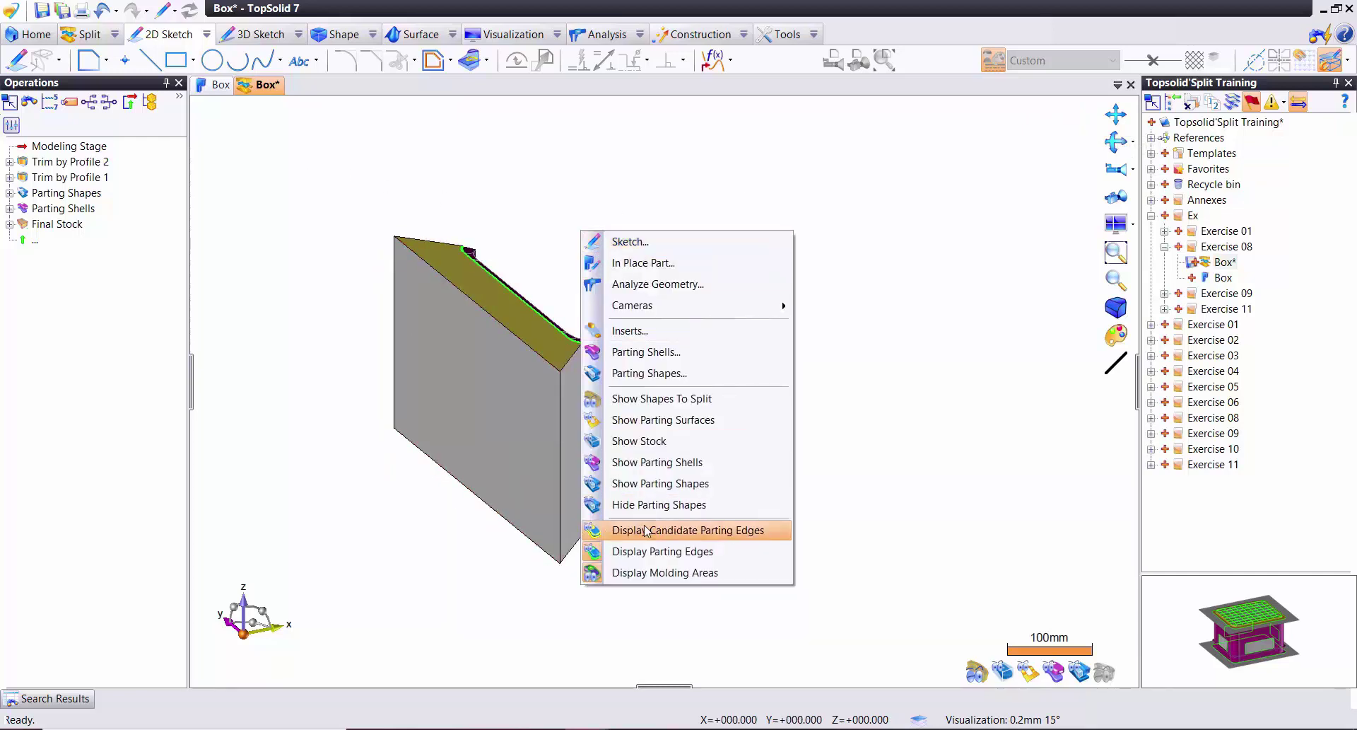
pyautogui.click(661, 399)
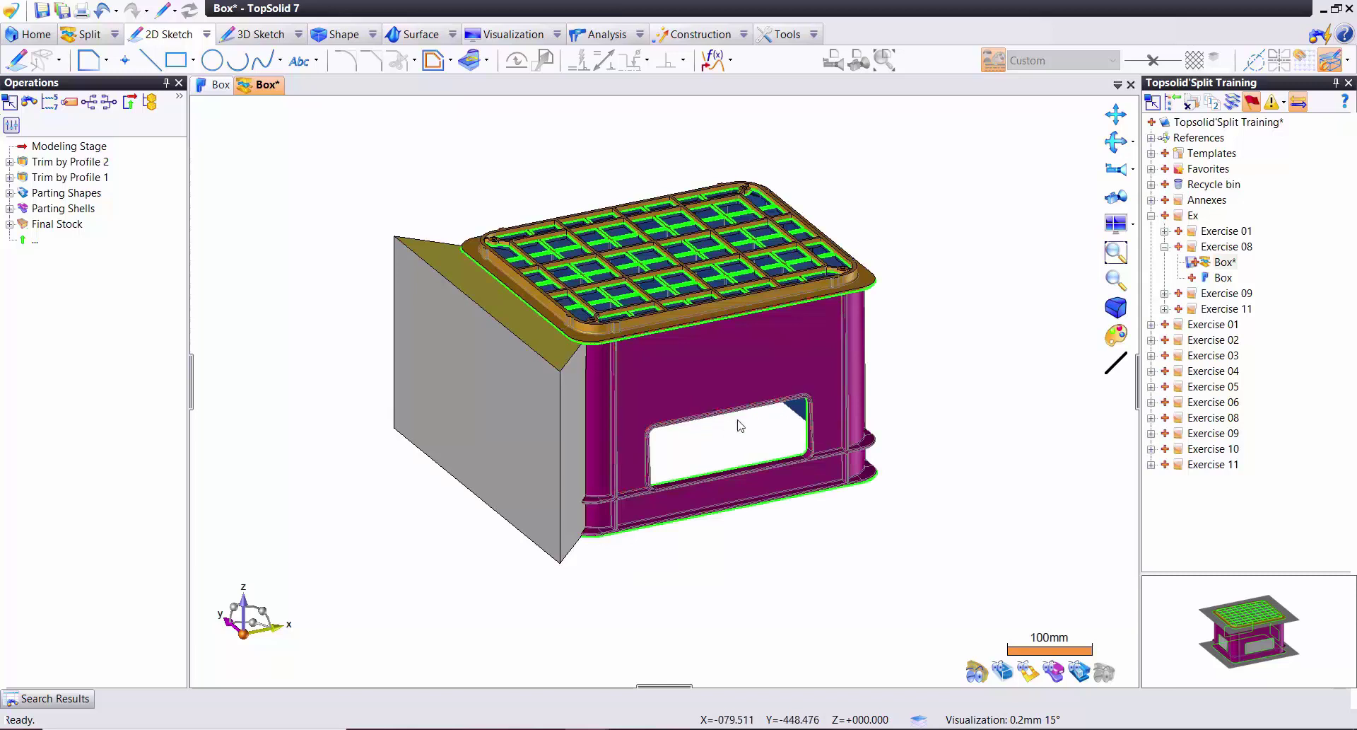
pyautogui.click(1078, 671)
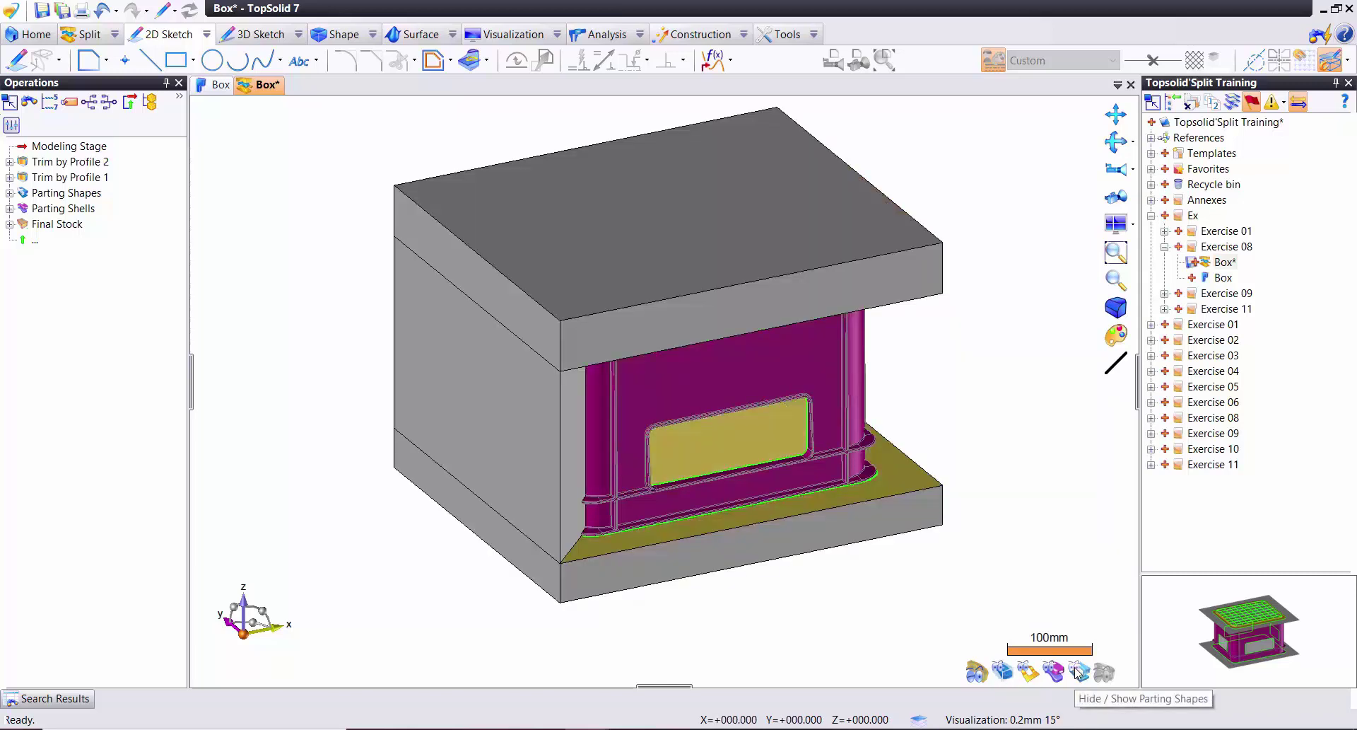
# - Show only Shape 87 and view it from the front
pyautogui.rightClick(700, 405)
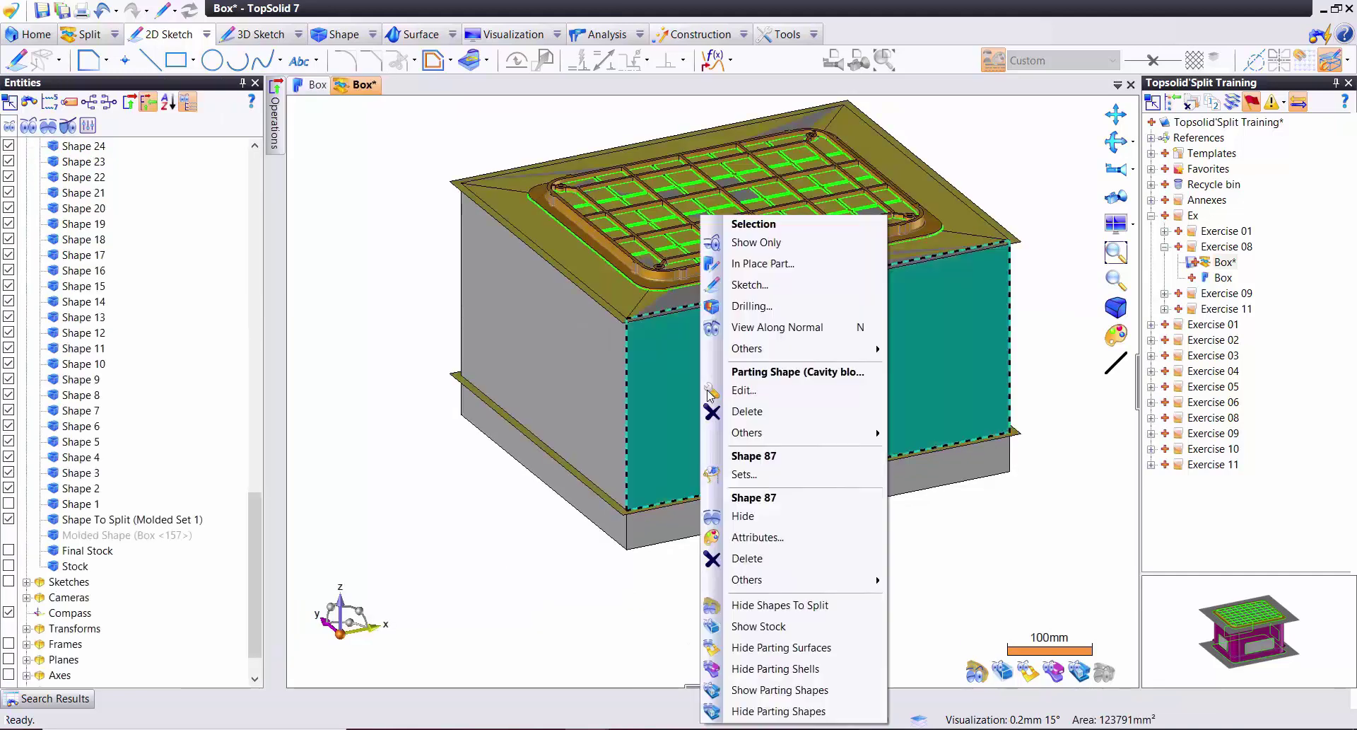
pyautogui.click(771, 243)
pyautogui.moveTo(642, 338)
pyautogui.mouseDown(button='middle')
pyautogui.moveTo(658, 400)
pyautogui.moveTo(700, 317)
pyautogui.mouseUp(button='middle')
pyautogui.click(1106, 195)
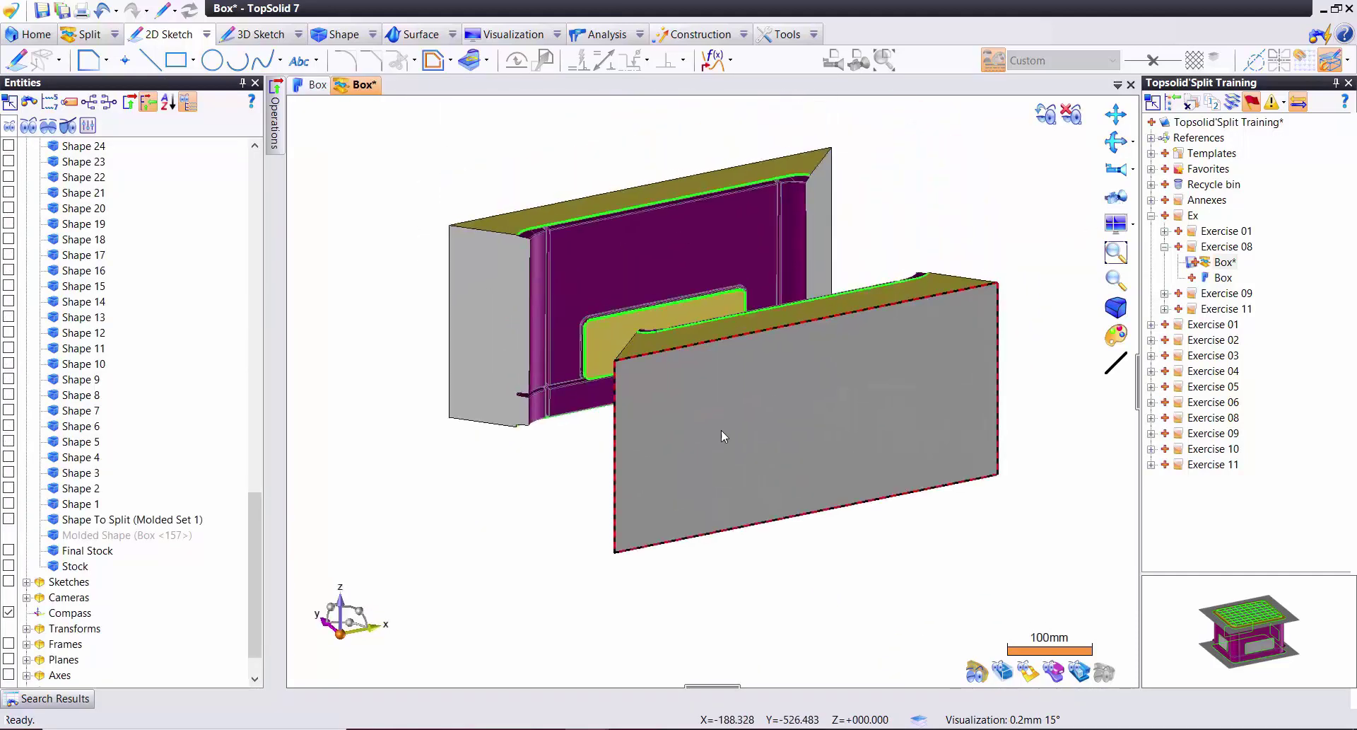
pyautogui.scroll(2, 735, 430)
# - Clear the face selection and start the Trim command from the Shape tools
pyautogui.rightClick(700, 420)
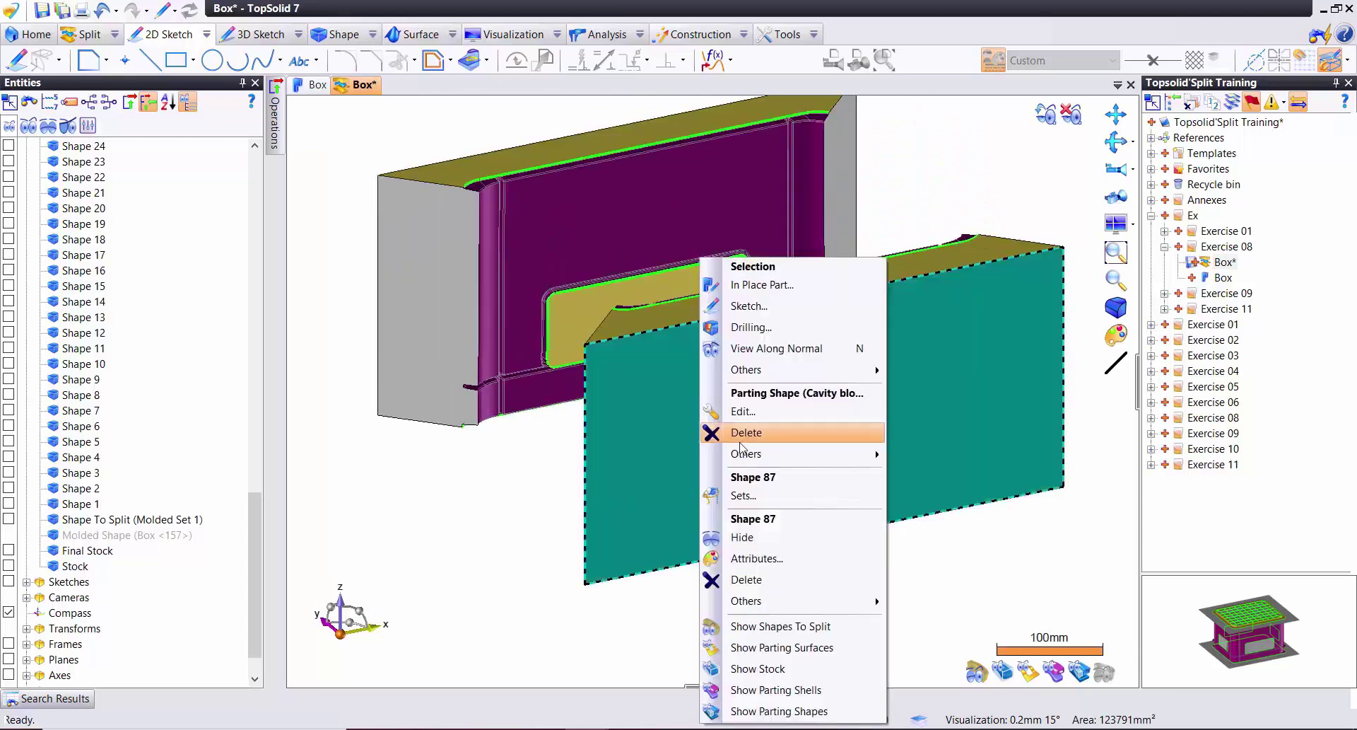
pyautogui.moveTo(483, 531); pyautogui.dragTo(488, 523, button='middle')
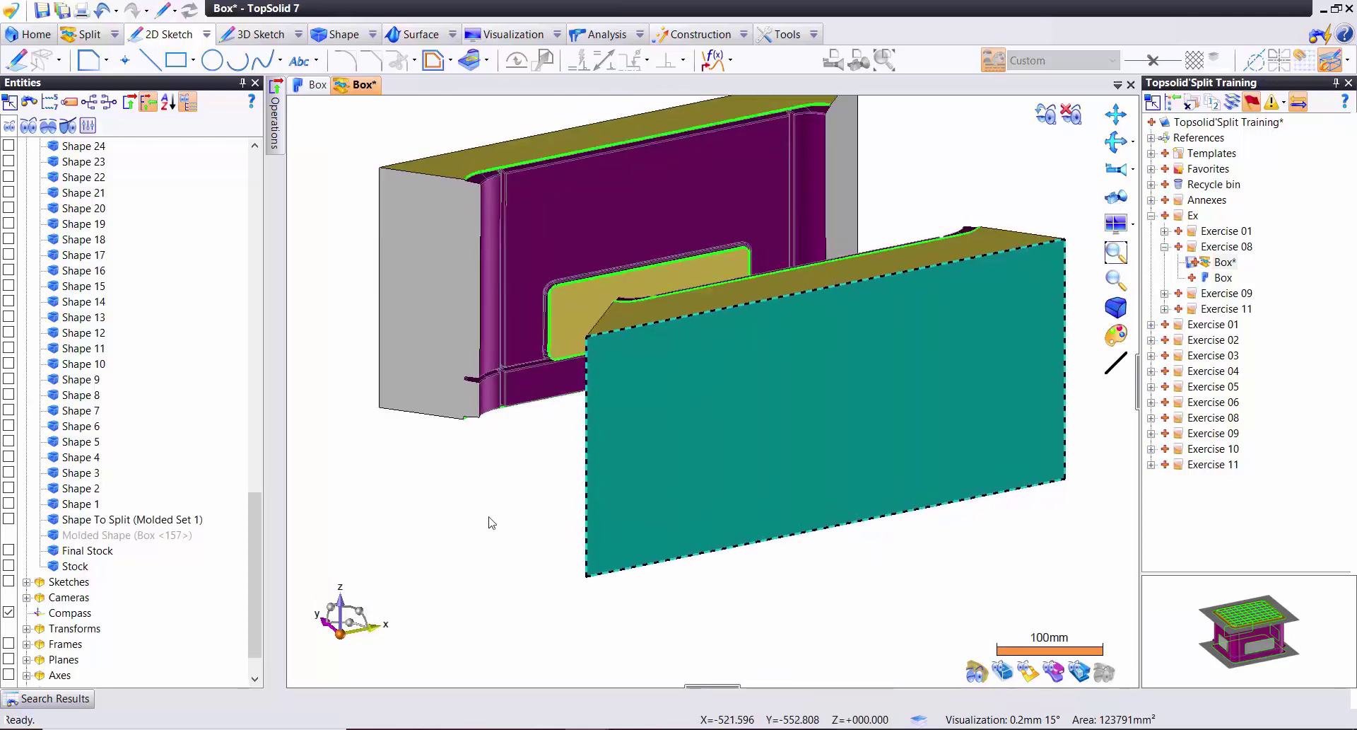
pyautogui.press('Escape')
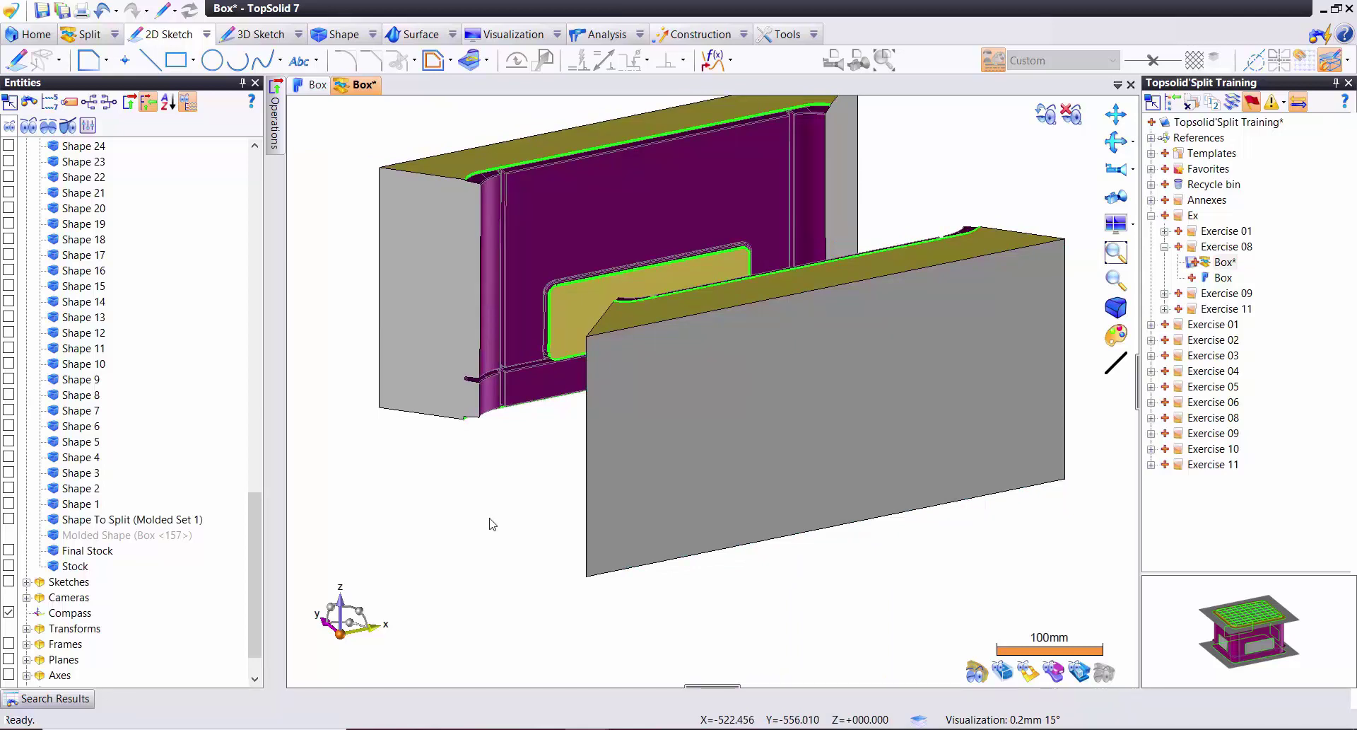
pyautogui.scroll(-2, 537, 218)
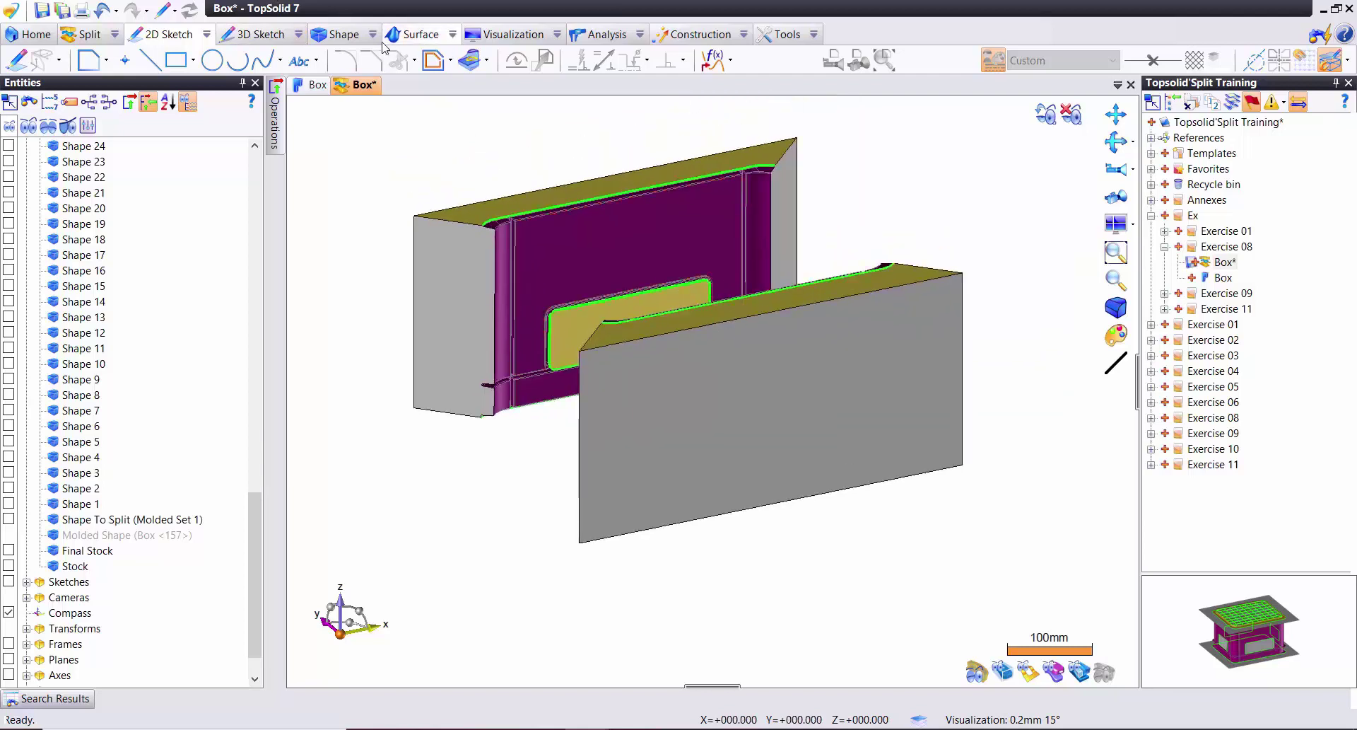
pyautogui.click(351, 37)
# - Trim Shape 87 with the Absolute XZ Plane, keeping the trimmed side as a separate piece
pyautogui.click(314, 60)
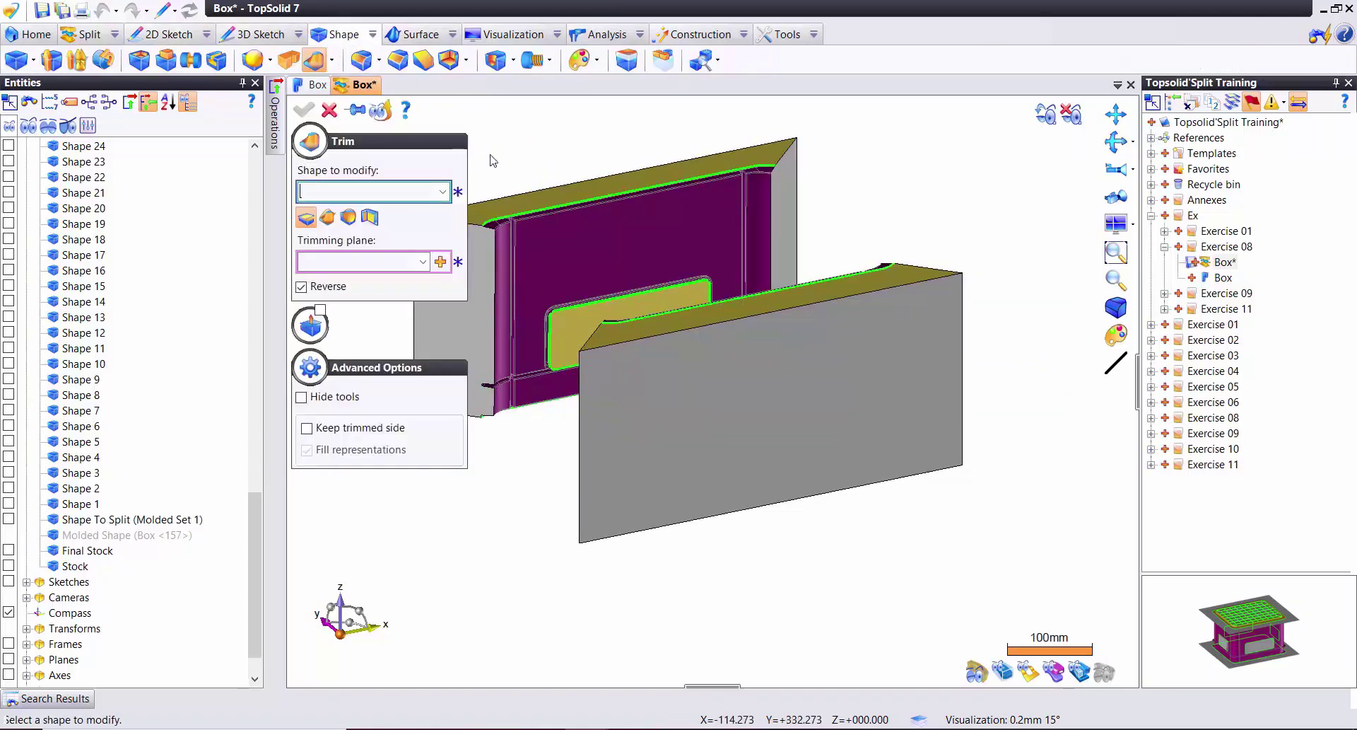
pyautogui.click(605, 239)
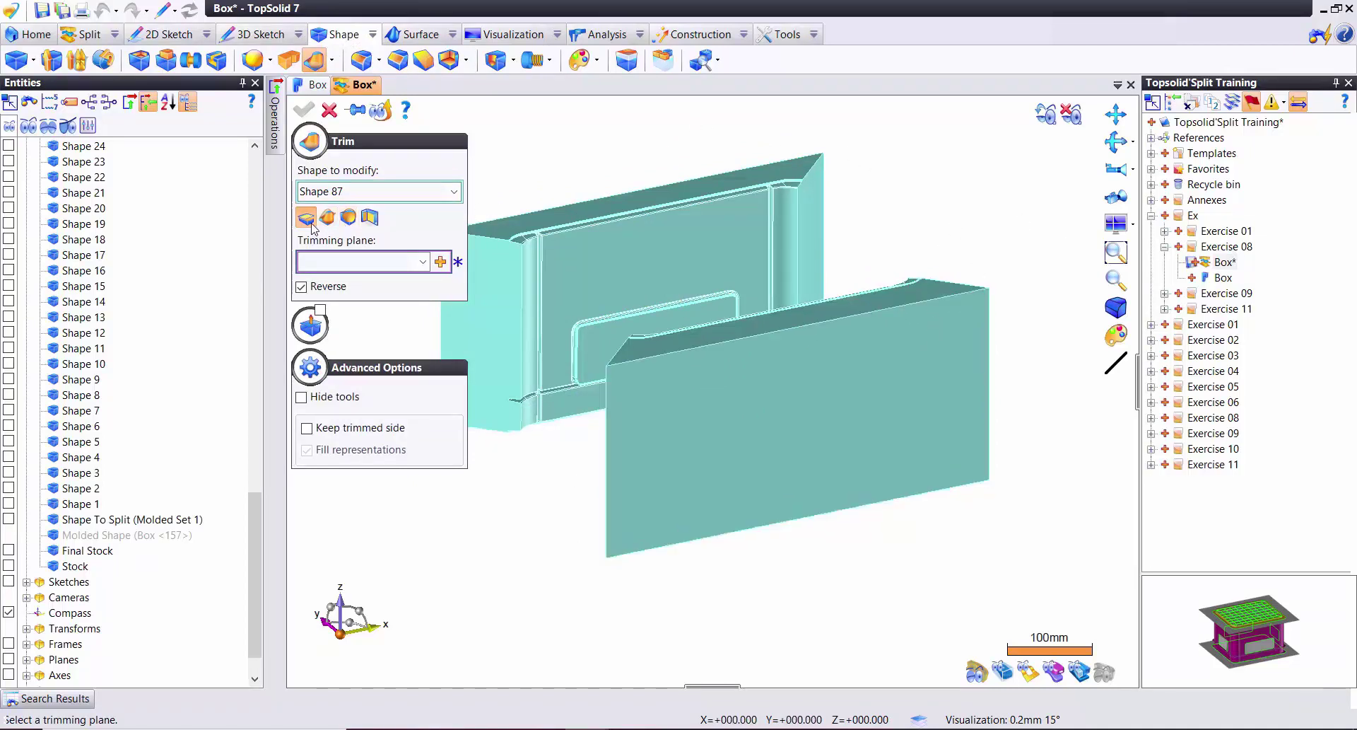
pyautogui.click(424, 262)
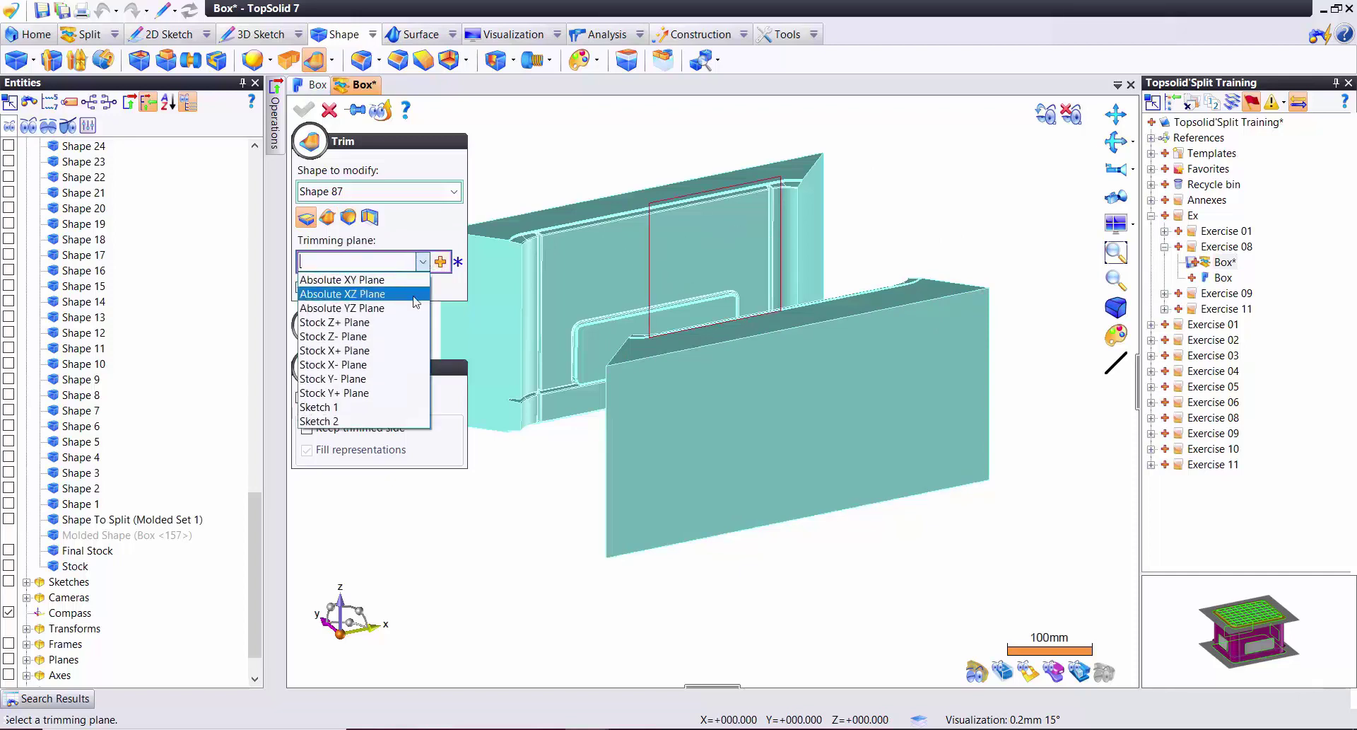
pyautogui.click(415, 291)
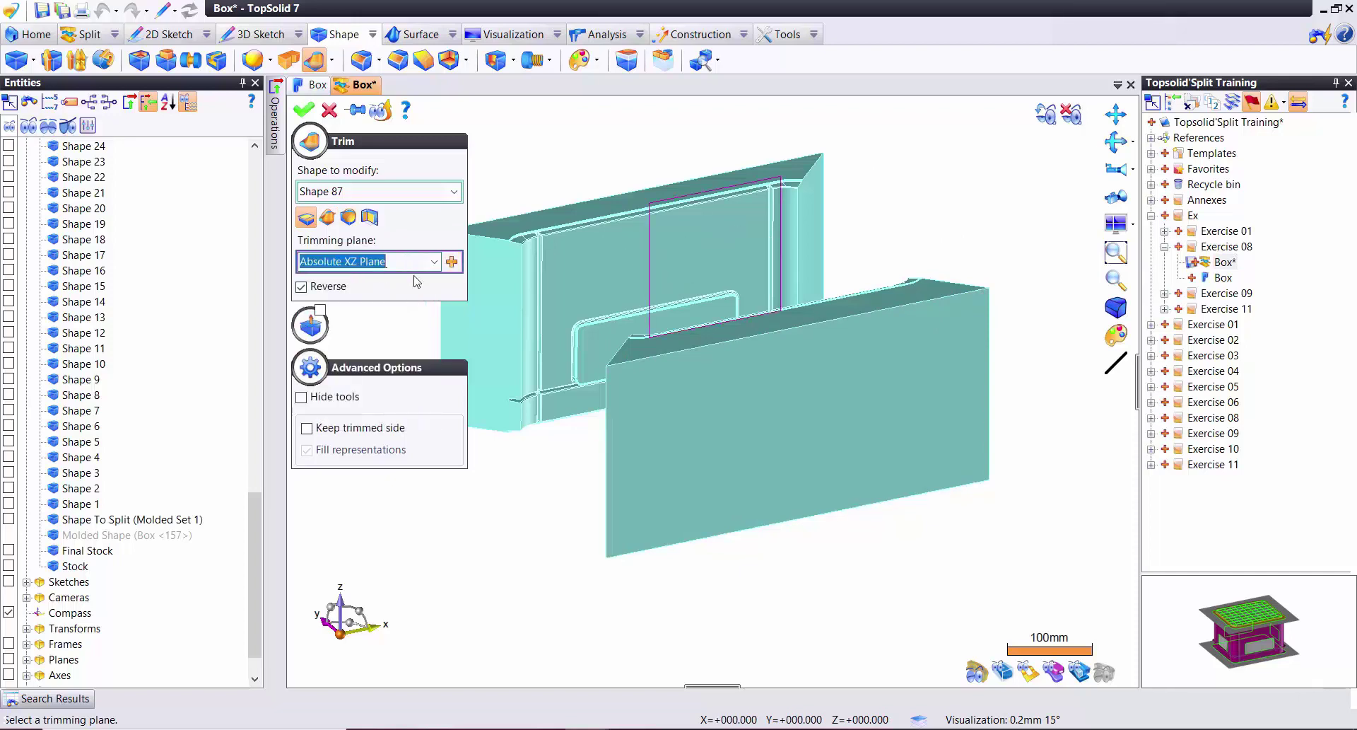
pyautogui.moveTo(670, 193); pyautogui.dragTo(695, 209, button='middle')
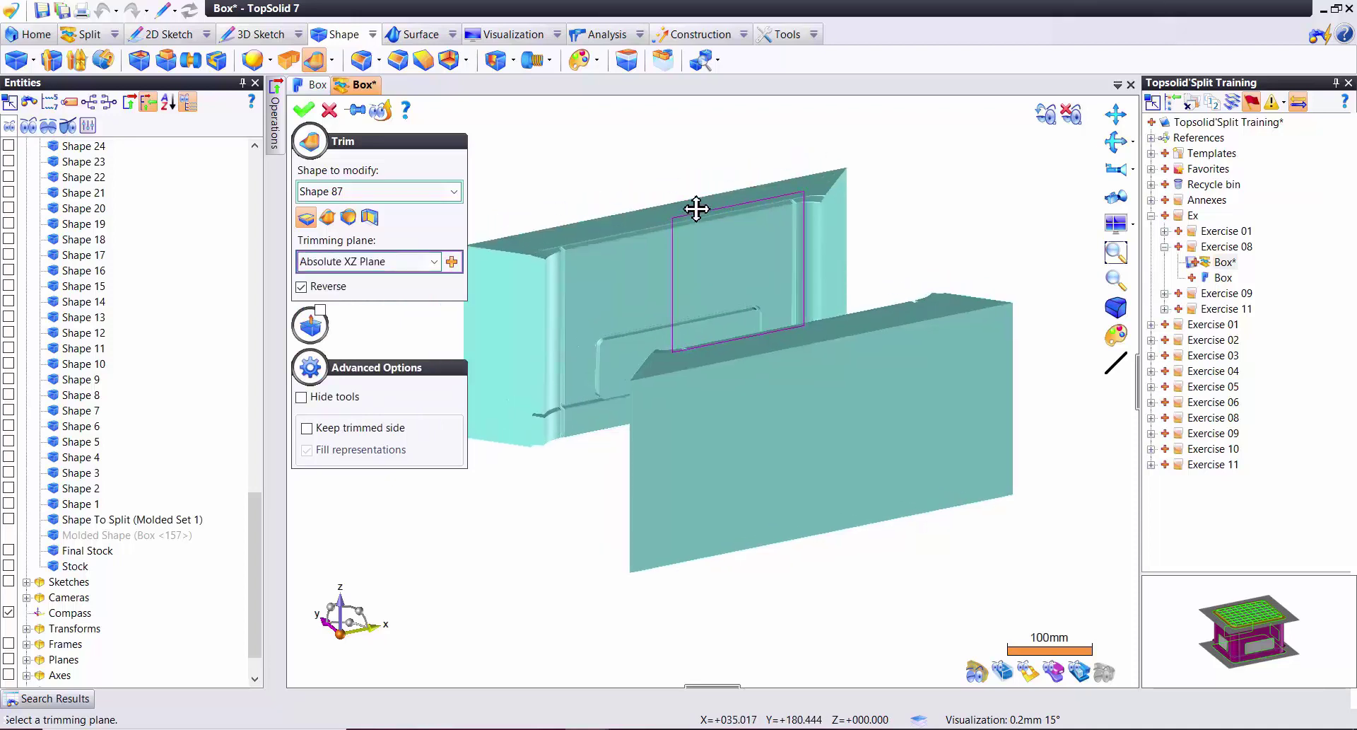
pyautogui.click(361, 430)
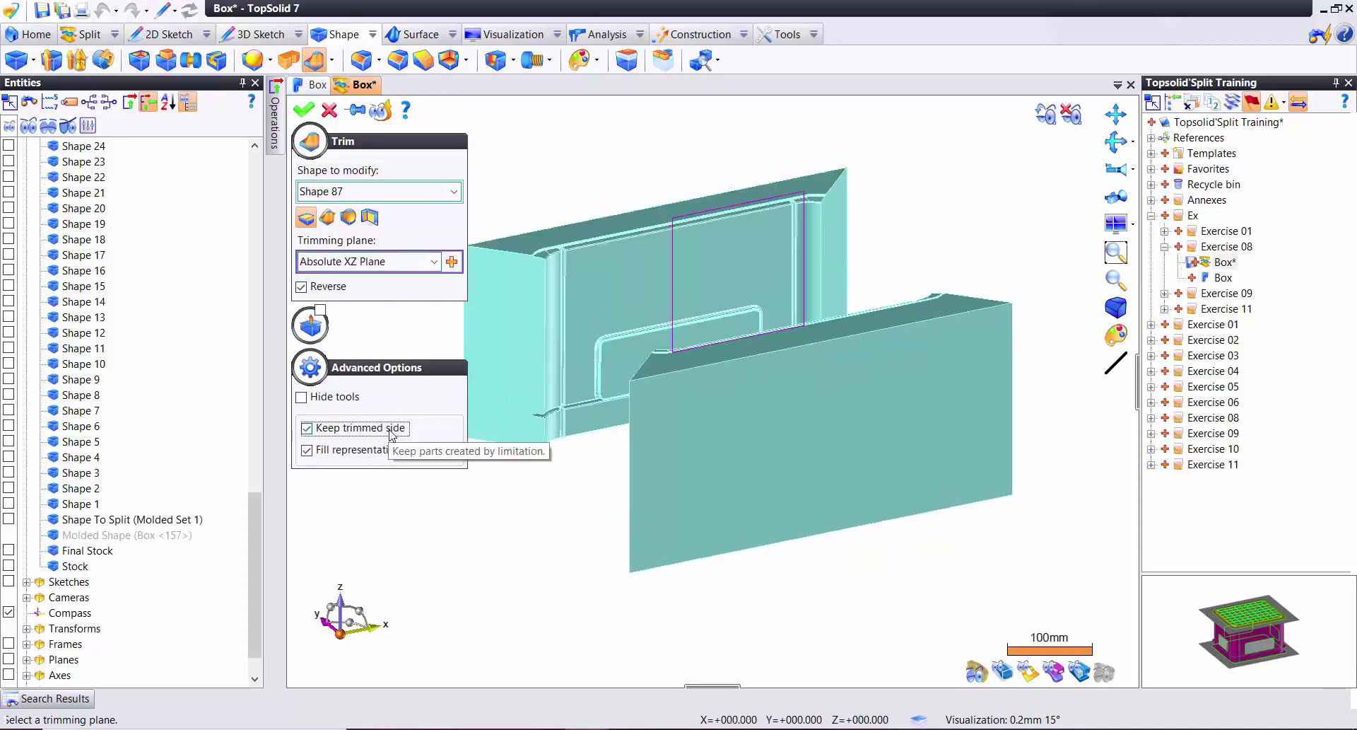
pyautogui.click(304, 109)
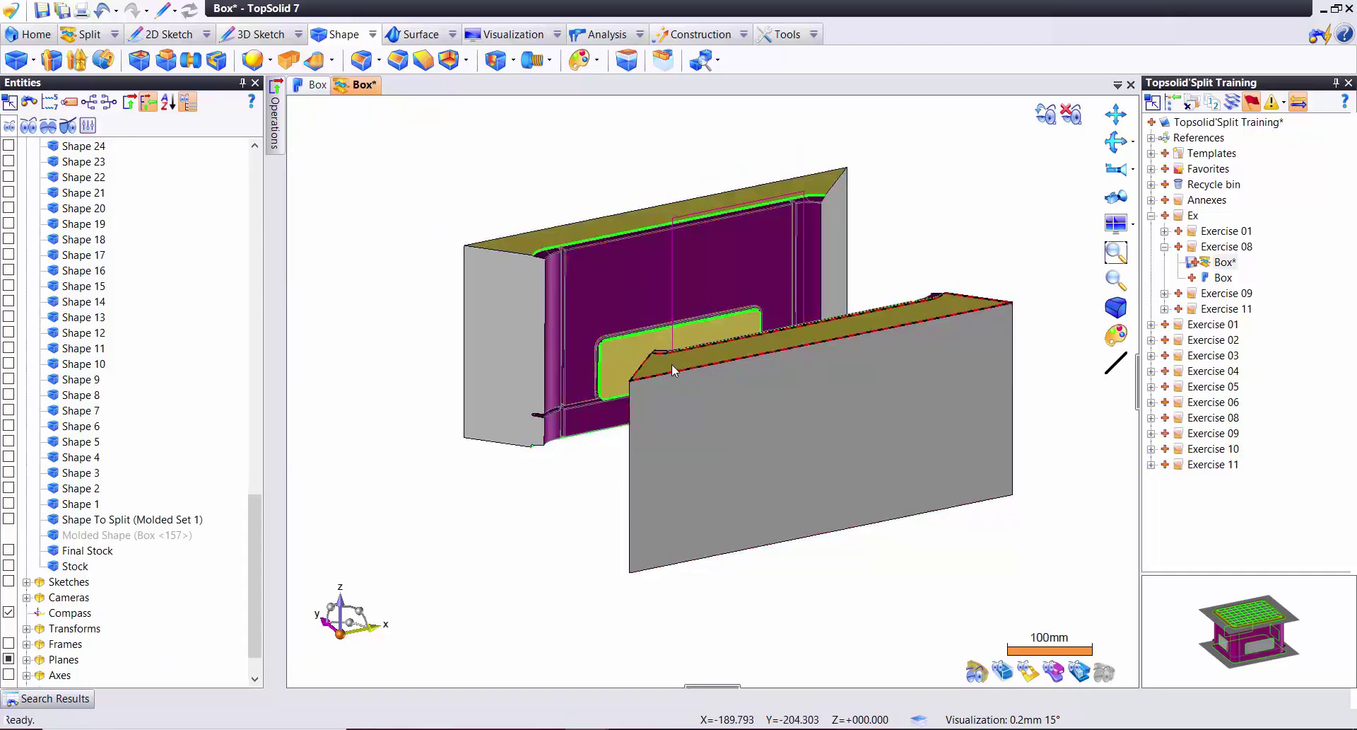
# - Show the parting shapes and hide the Absolute XZ Plane
pyautogui.scroll(7, 111, 398)
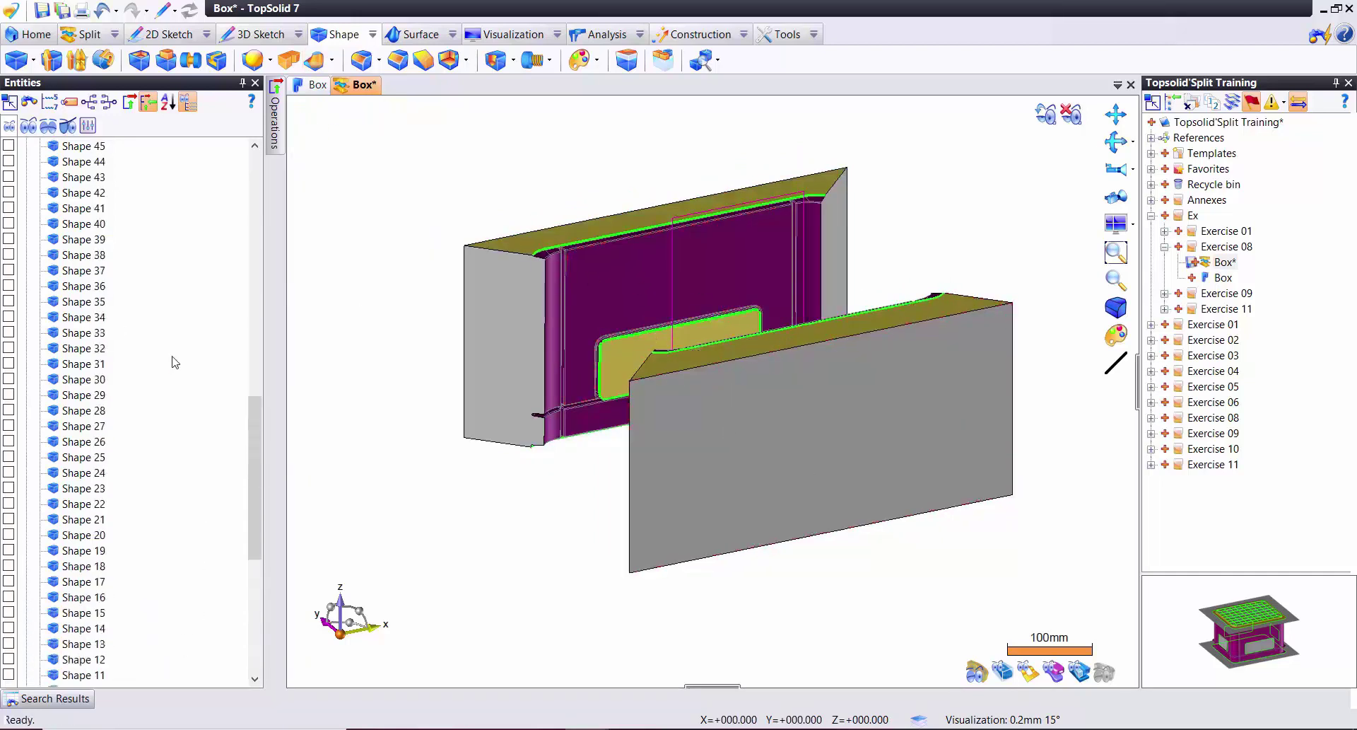
pyautogui.scroll(-2, 423, 297)
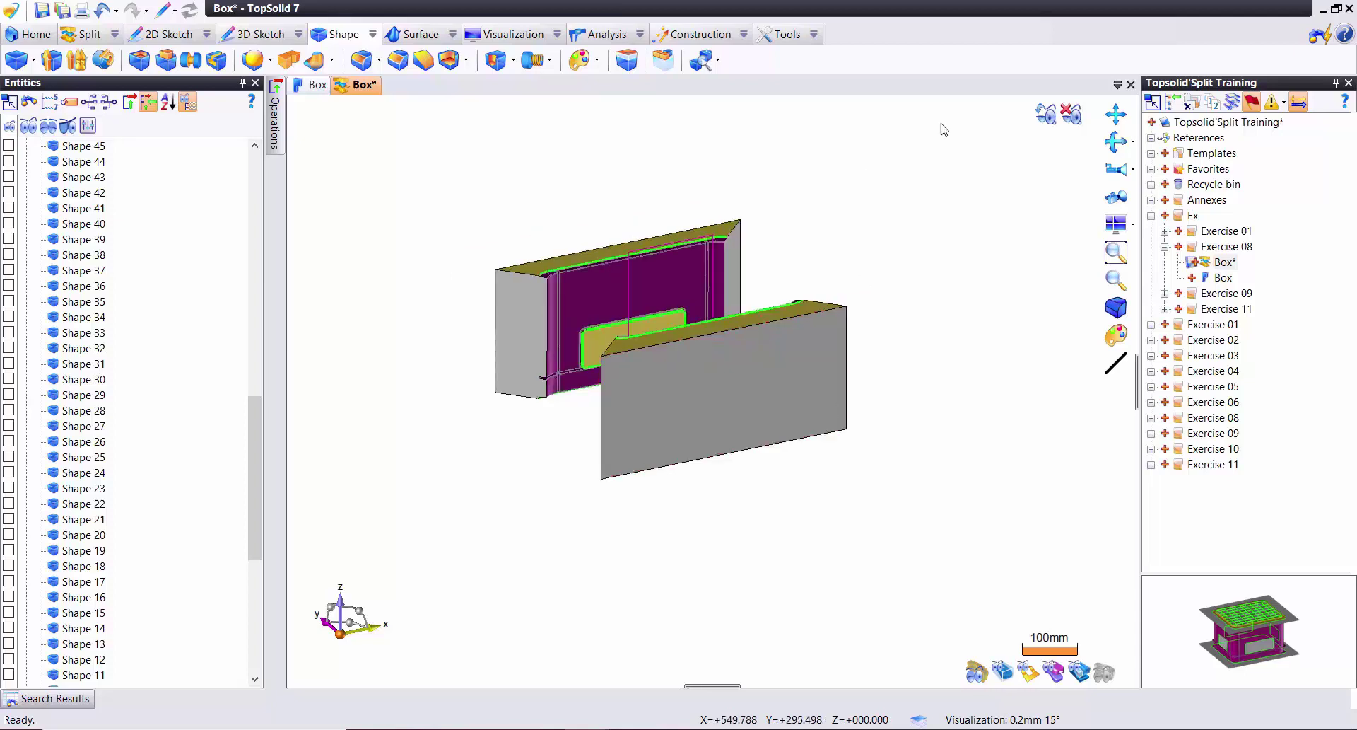
pyautogui.click(1079, 671)
pyautogui.click(1078, 673)
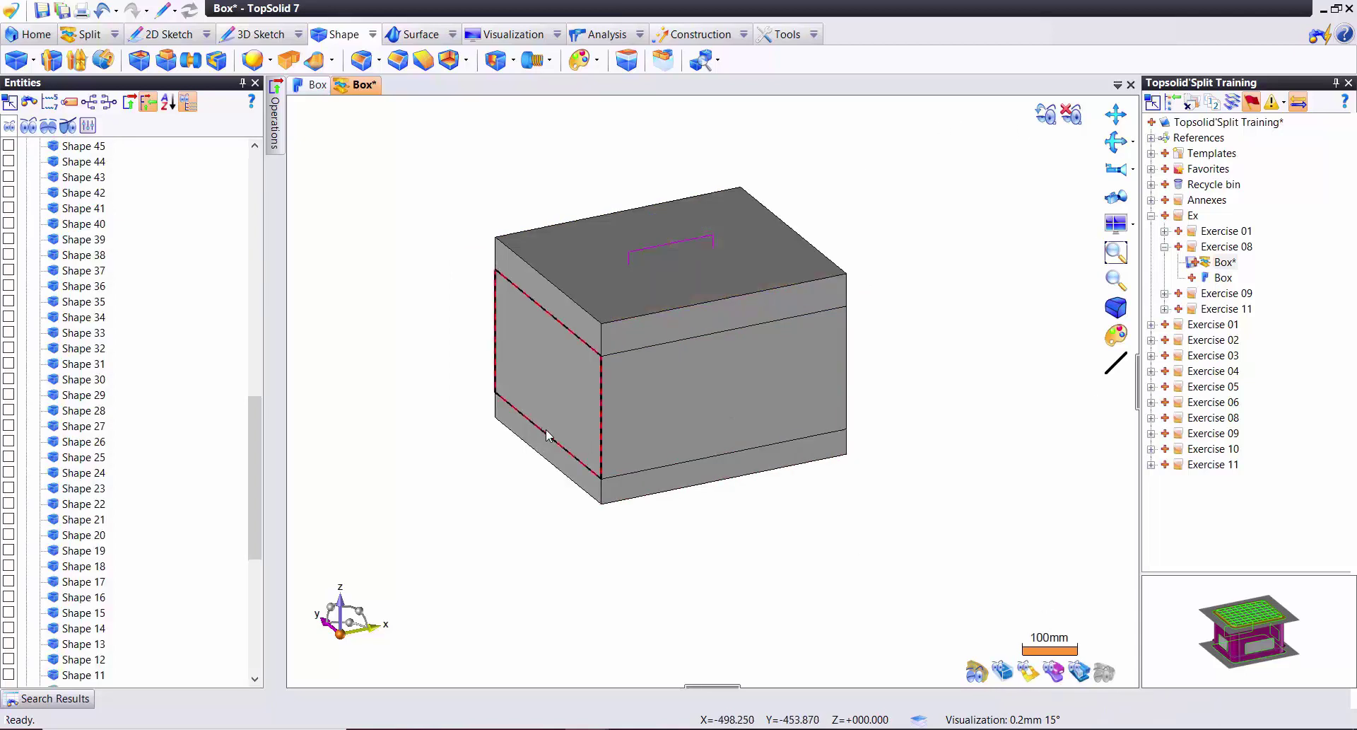
pyautogui.rightClick(683, 287)
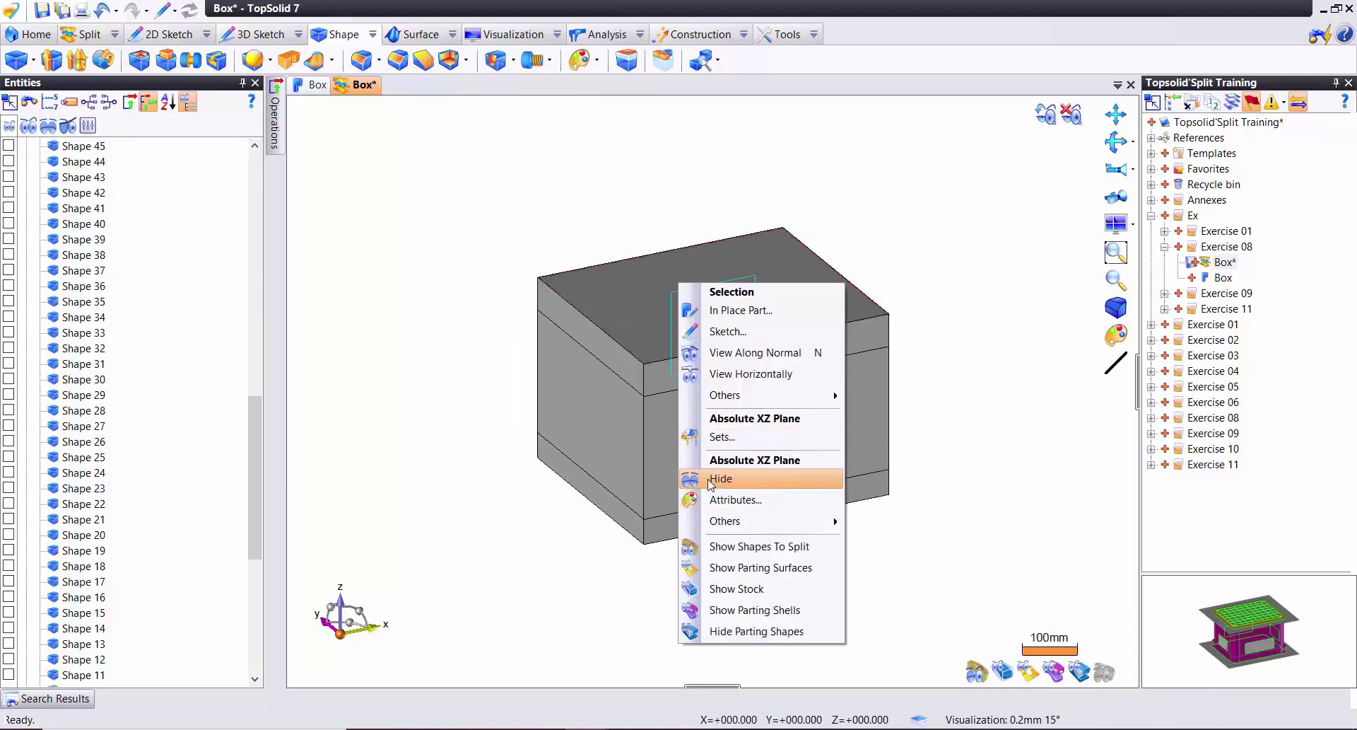
pyautogui.click(710, 479)
# - Highlight Shapes 89, 88, 87 and Cavity block 1, then expand the Sets list
pyautogui.scroll(15, 109, 327)
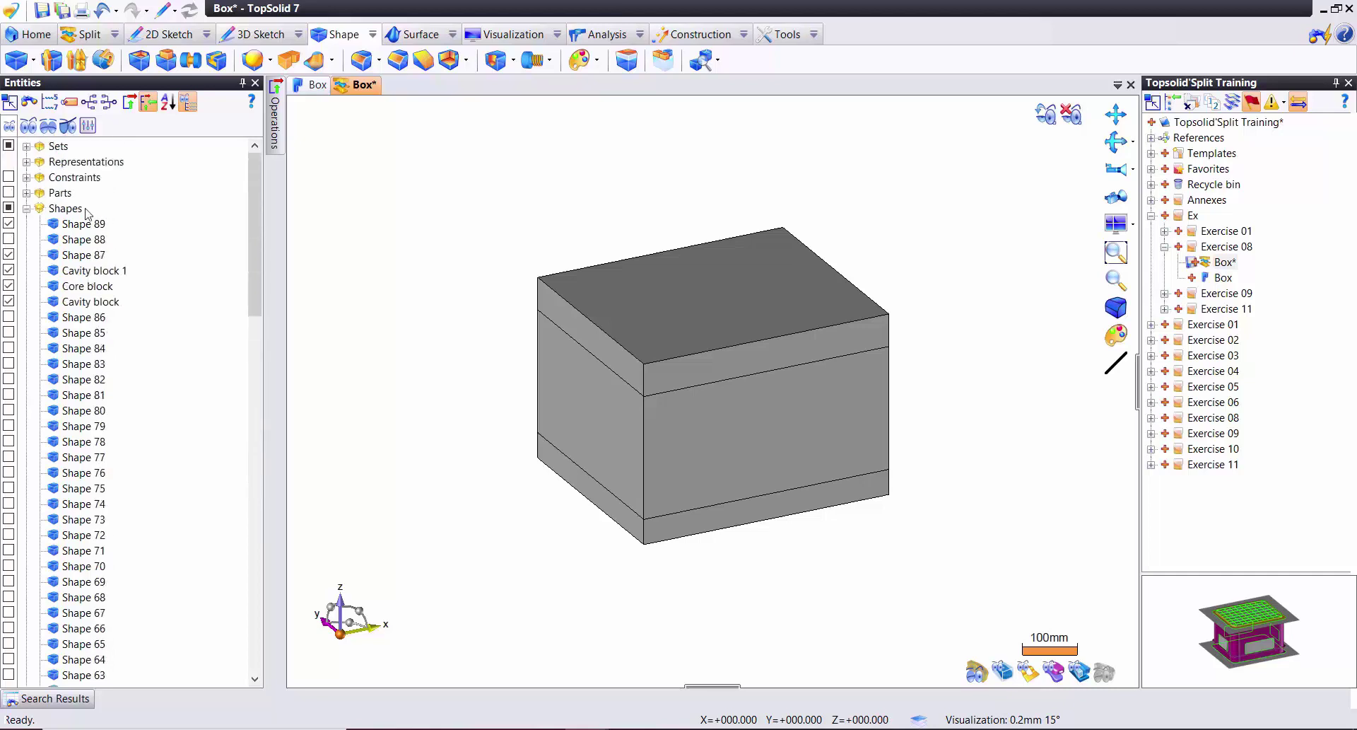
pyautogui.click(83, 225)
pyautogui.click(91, 241)
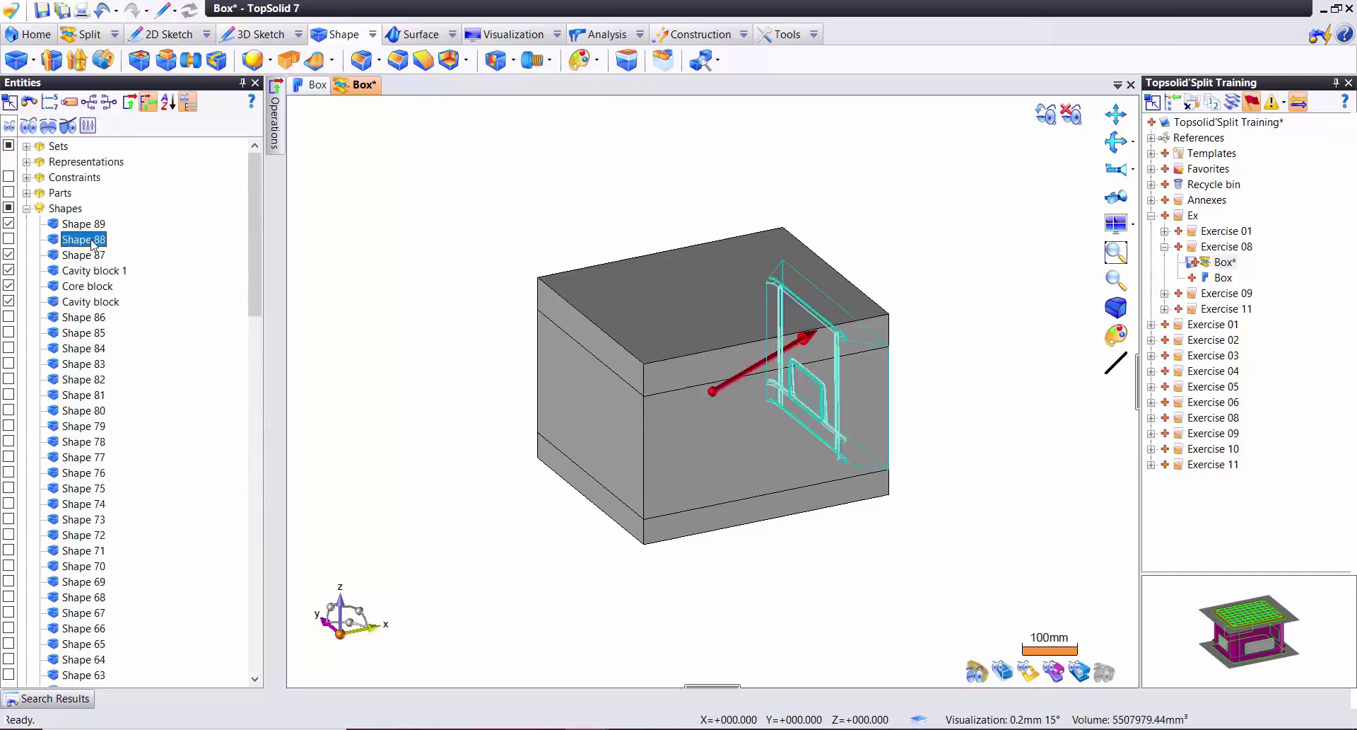
pyautogui.click(92, 256)
pyautogui.click(68, 272)
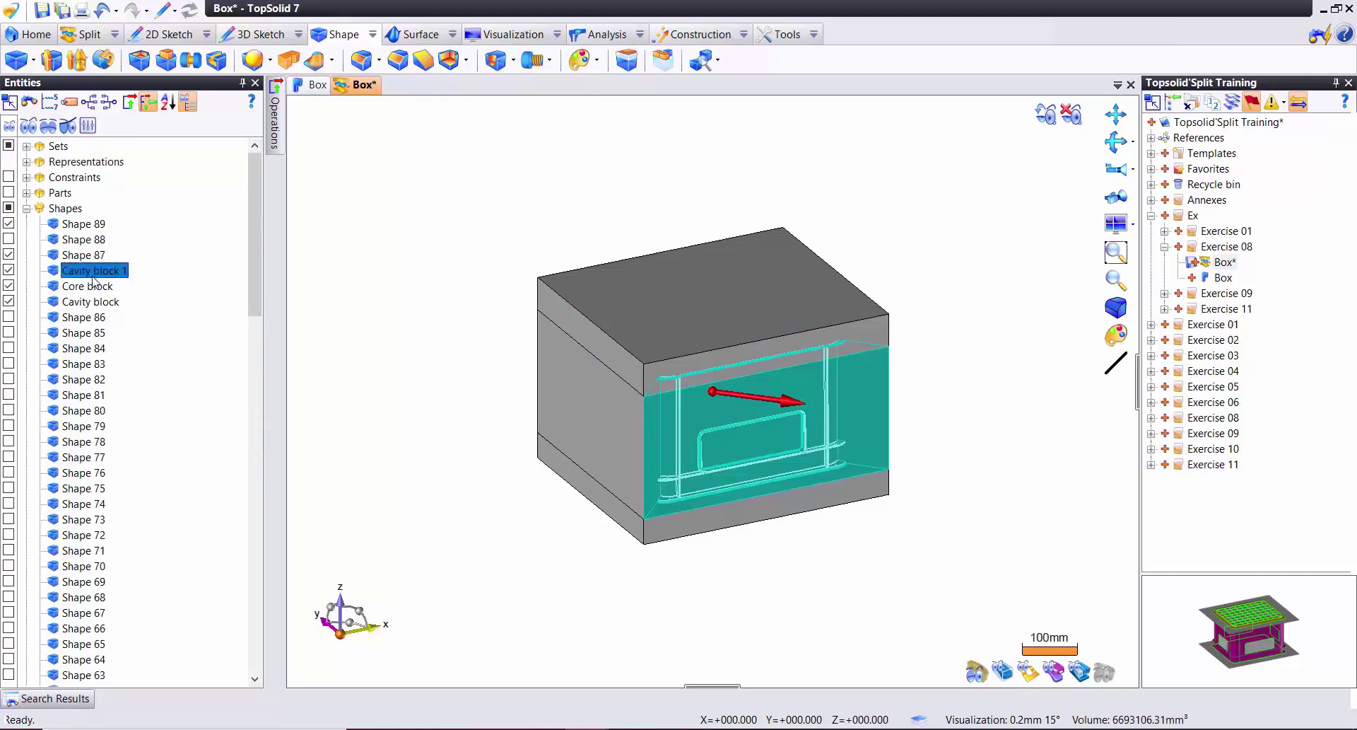
pyautogui.doubleClick(58, 147)
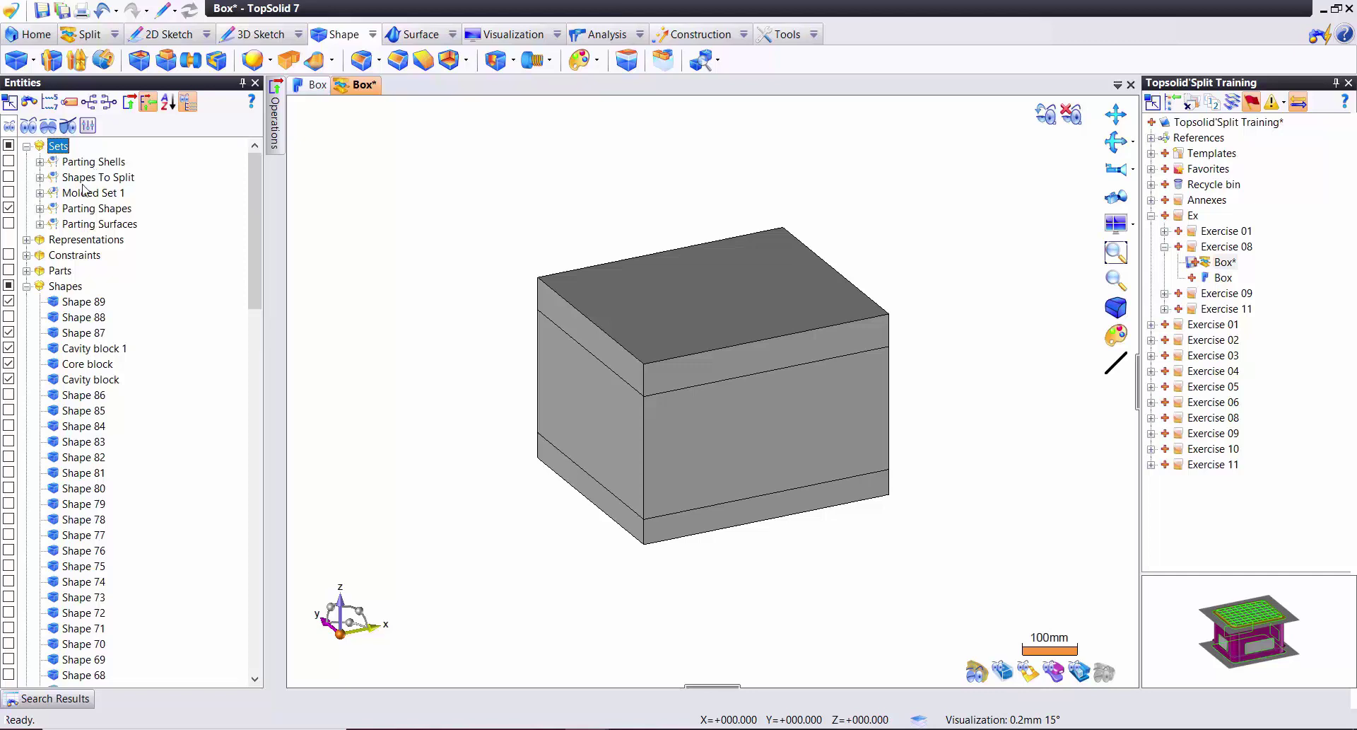
# - Expand the Parting Shapes set and add Shape 89 to Action Inserts
pyautogui.doubleClick(86, 210)
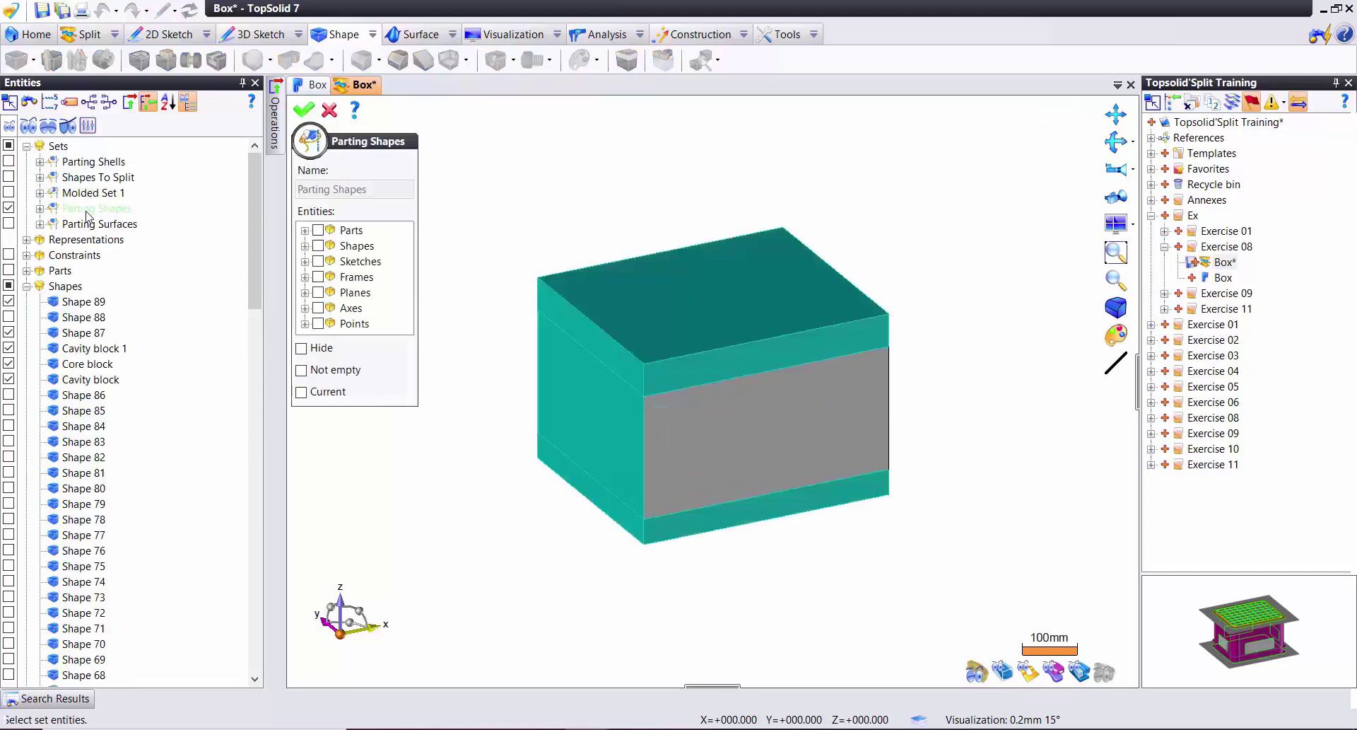
pyautogui.click(327, 113)
pyautogui.click(40, 209)
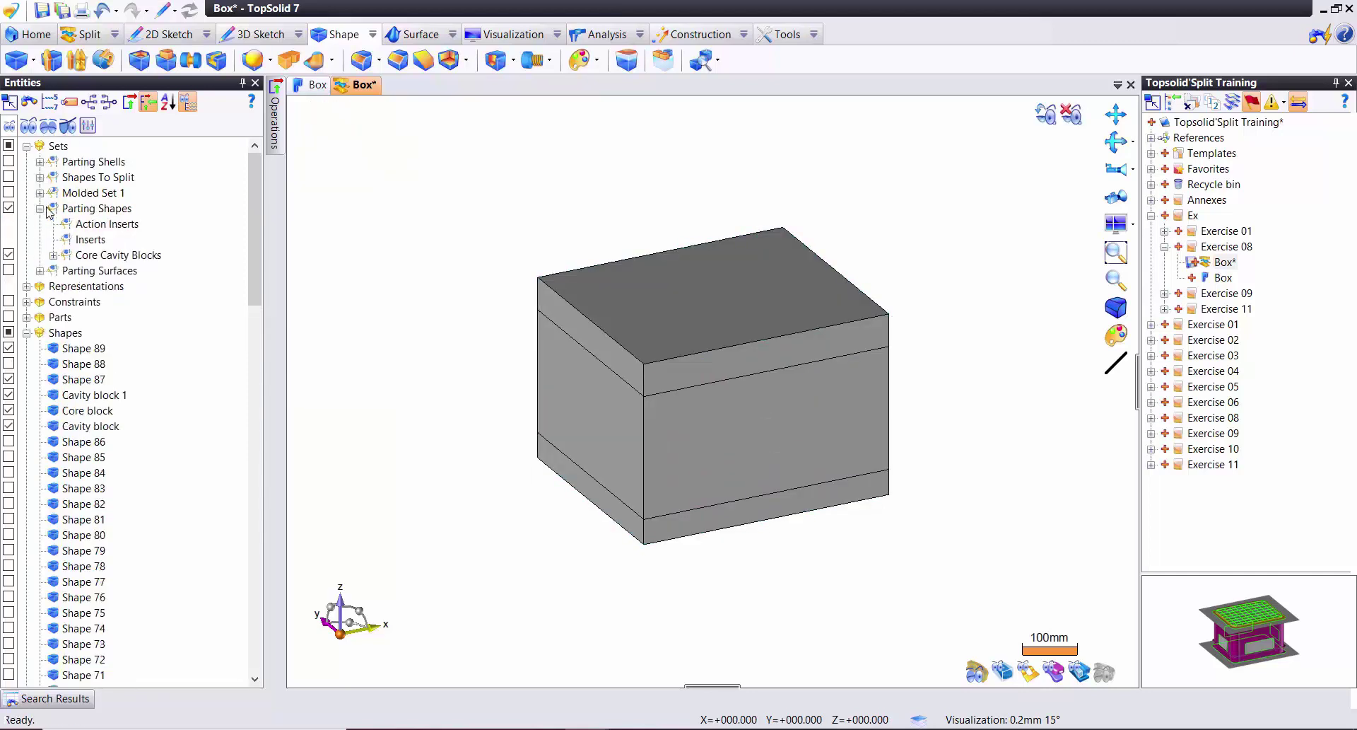
pyautogui.click(101, 225)
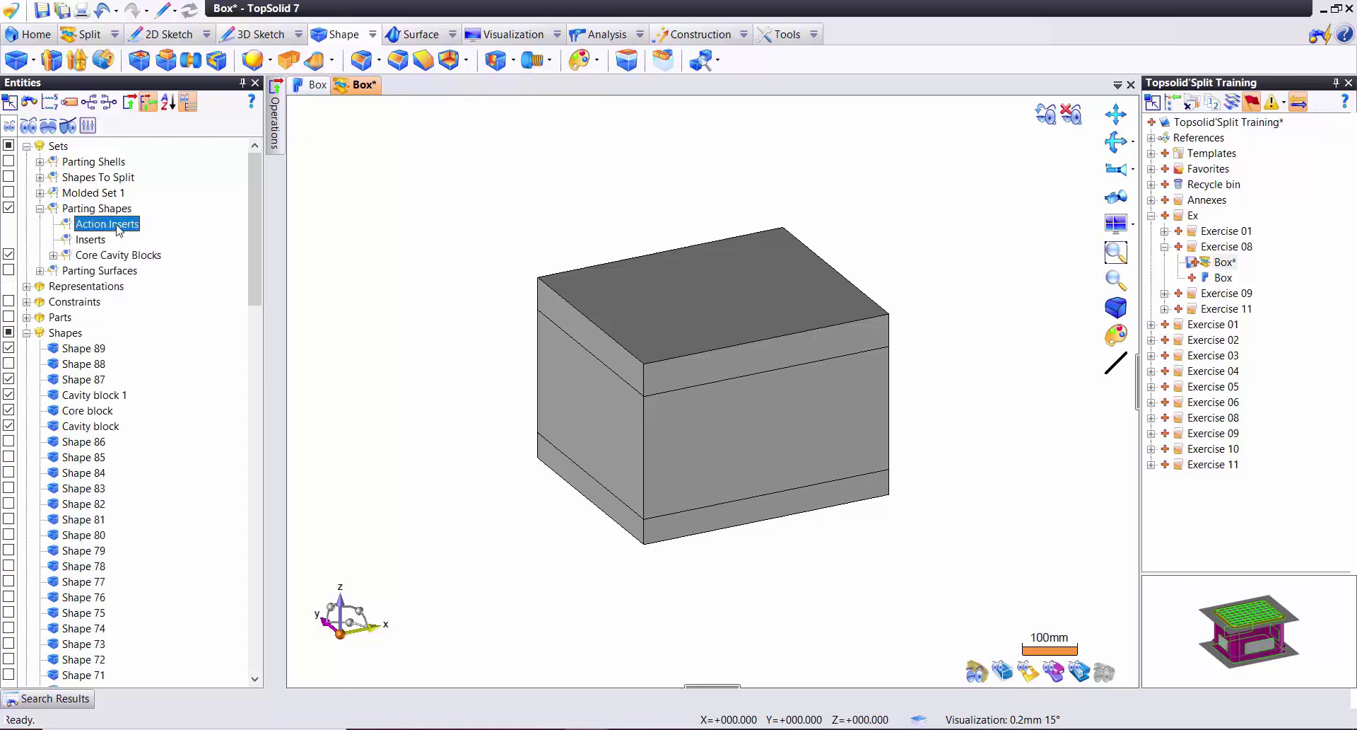
pyautogui.click(81, 349)
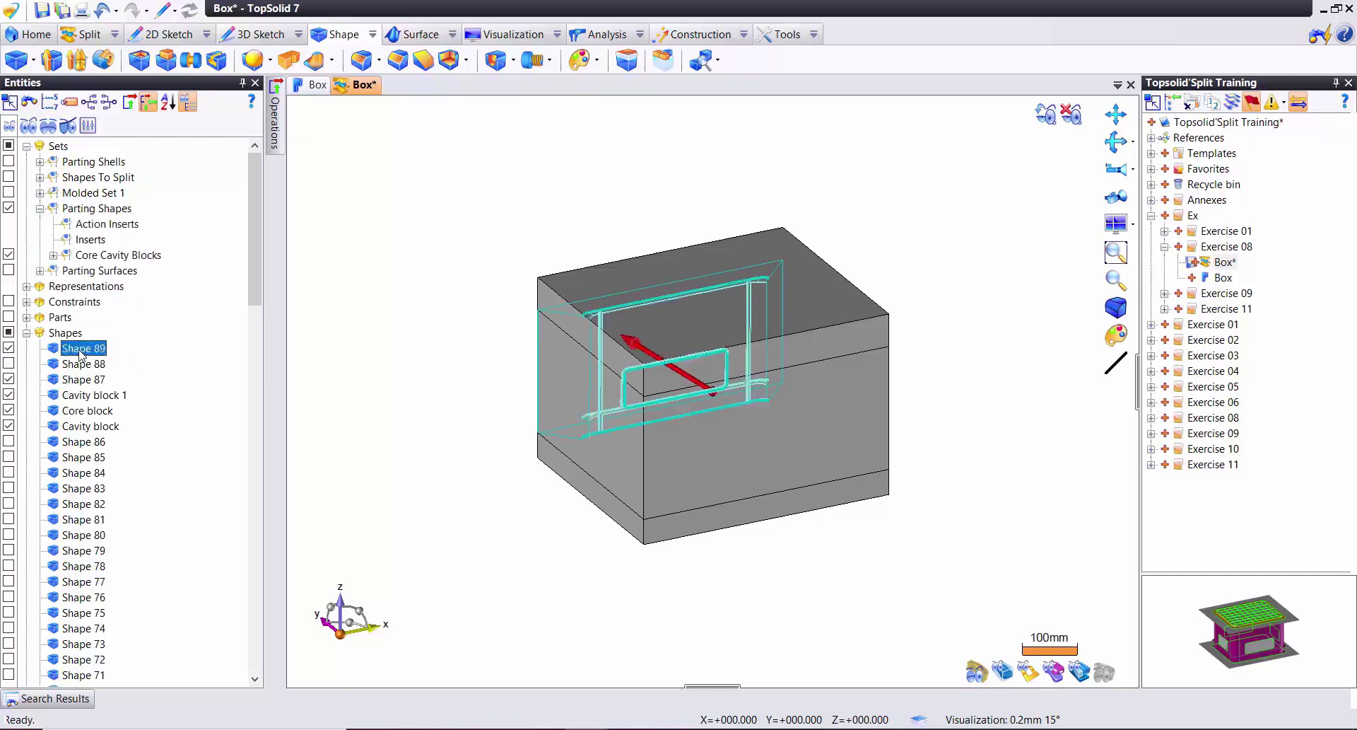
pyautogui.moveTo(90, 230); pyautogui.dragTo(90, 226)
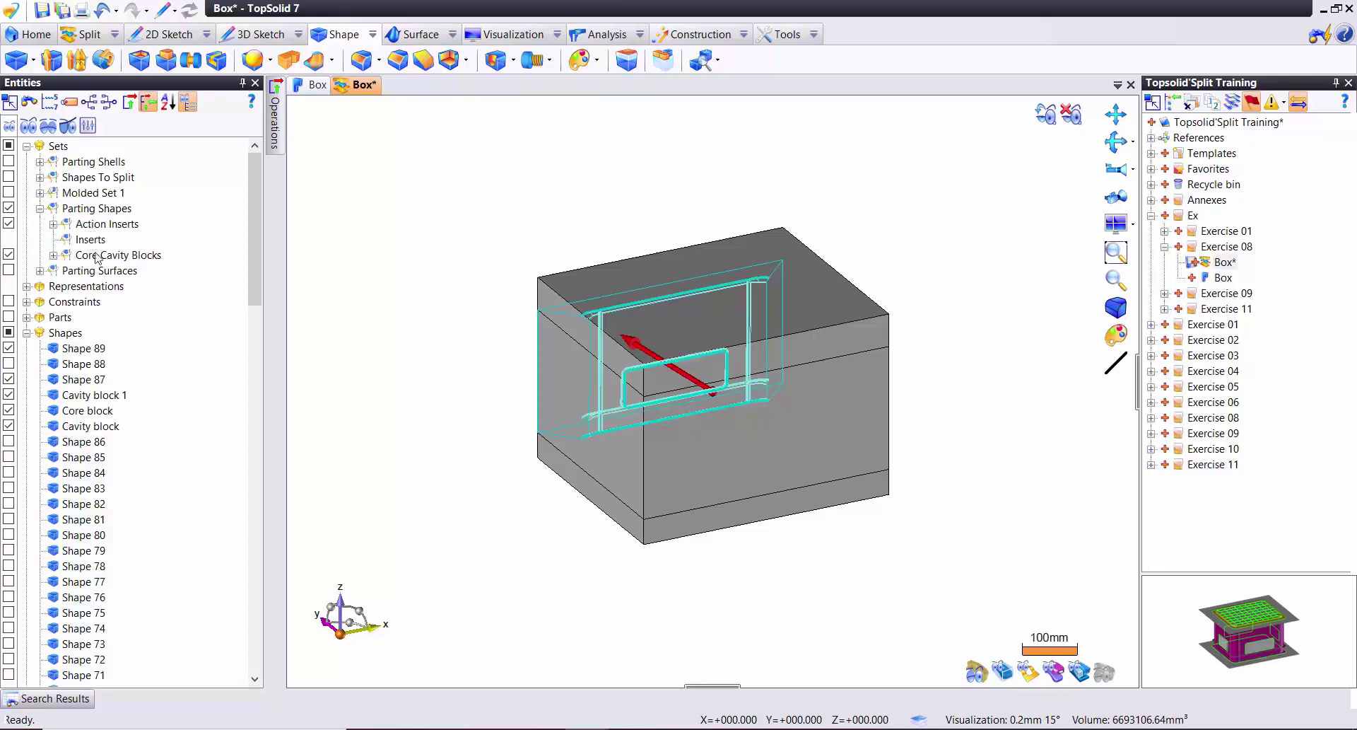
pyautogui.click(85, 350)
pyautogui.click(54, 225)
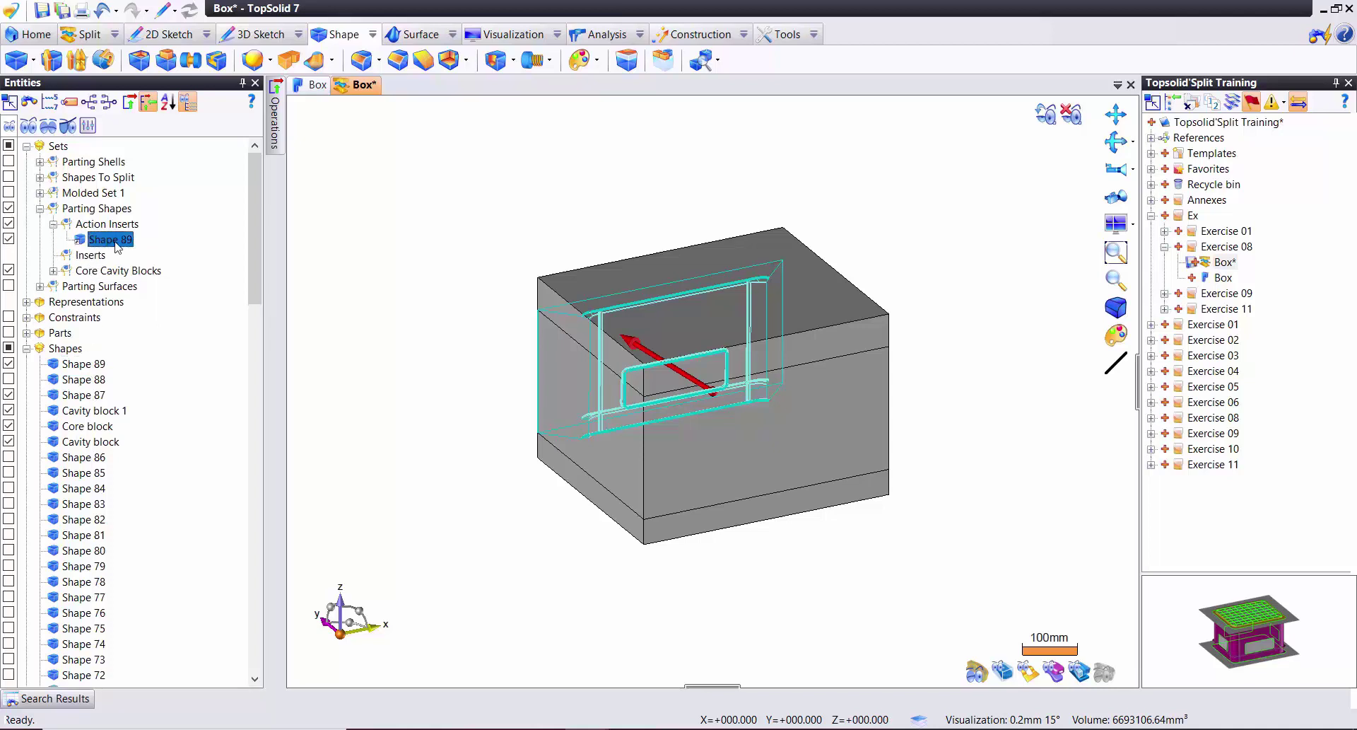
# - Add Shape 88, Shape 87 and Cavity block 1 to the Action Inserts set
pyautogui.click(90, 367)
pyautogui.click(96, 381)
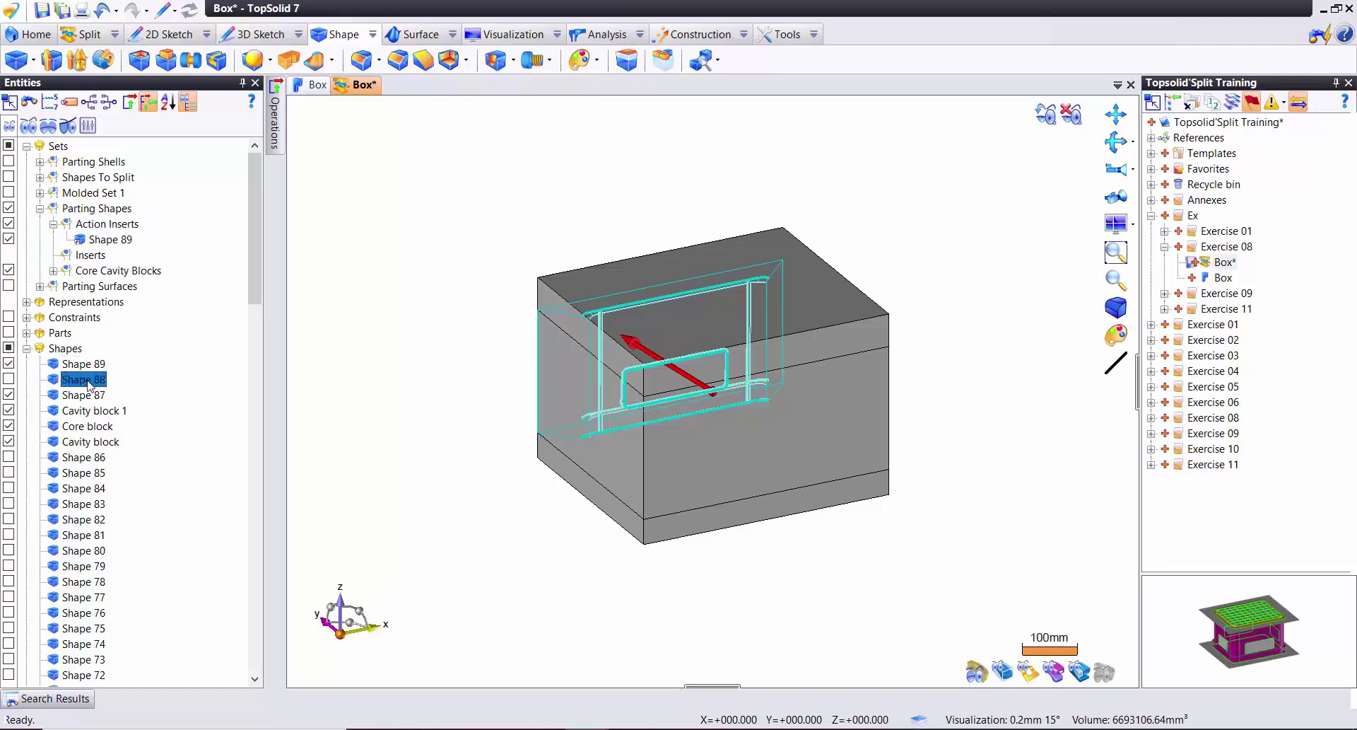
pyautogui.moveTo(96, 382); pyautogui.dragTo(99, 233)
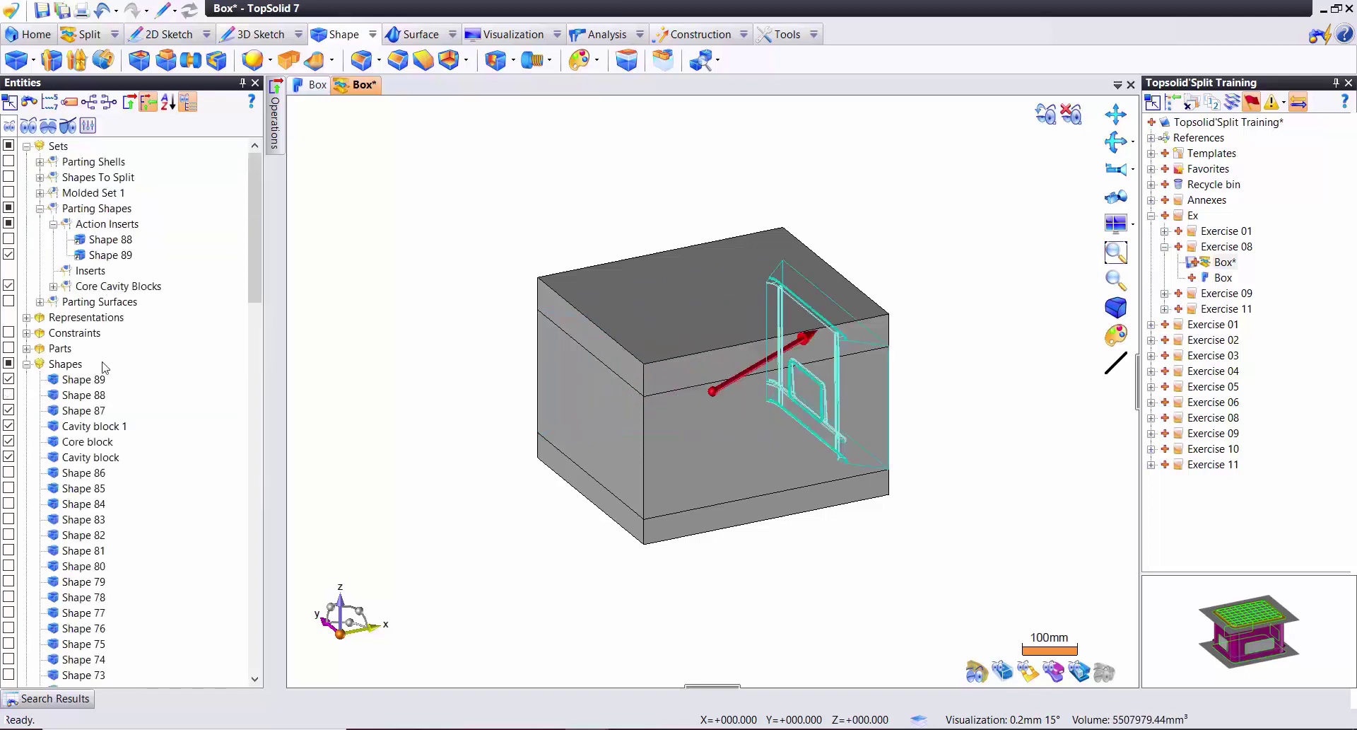
pyautogui.click(84, 411)
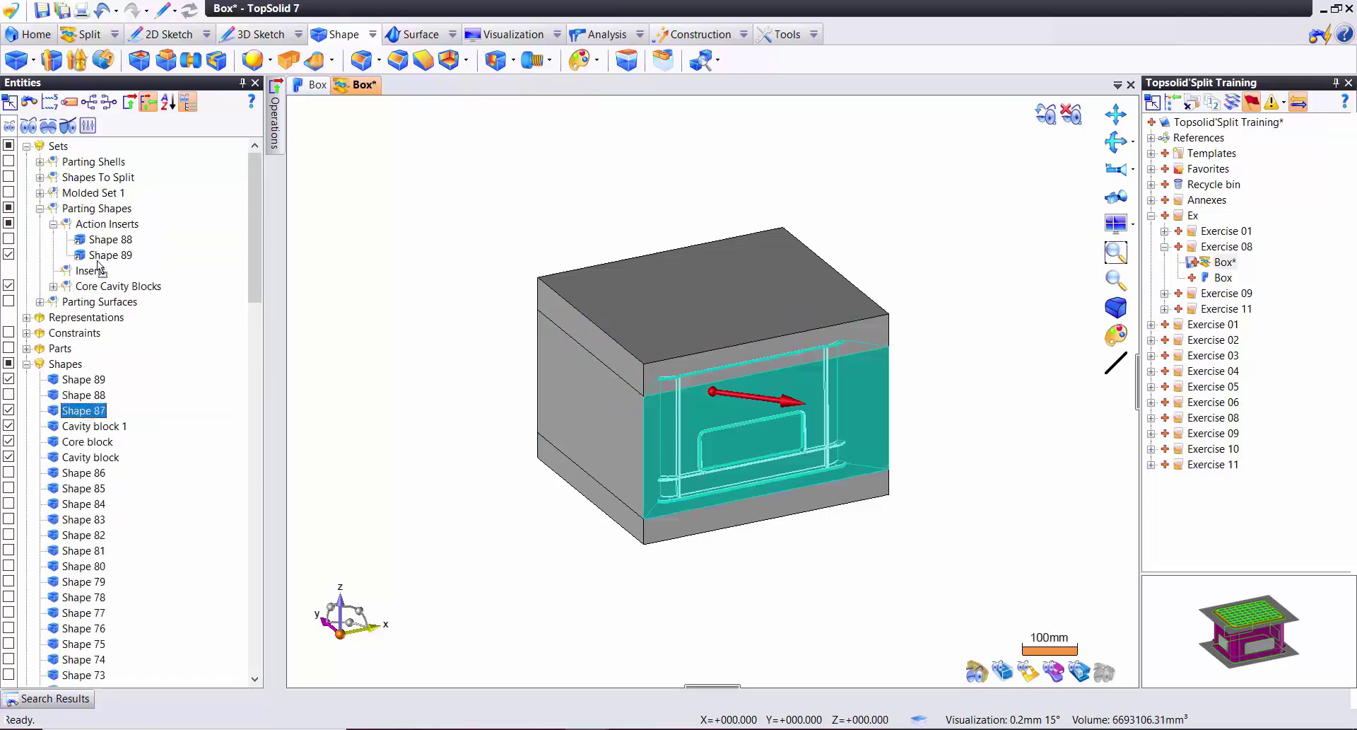
pyautogui.moveTo(84, 410); pyautogui.dragTo(91, 225)
pyautogui.click(86, 442)
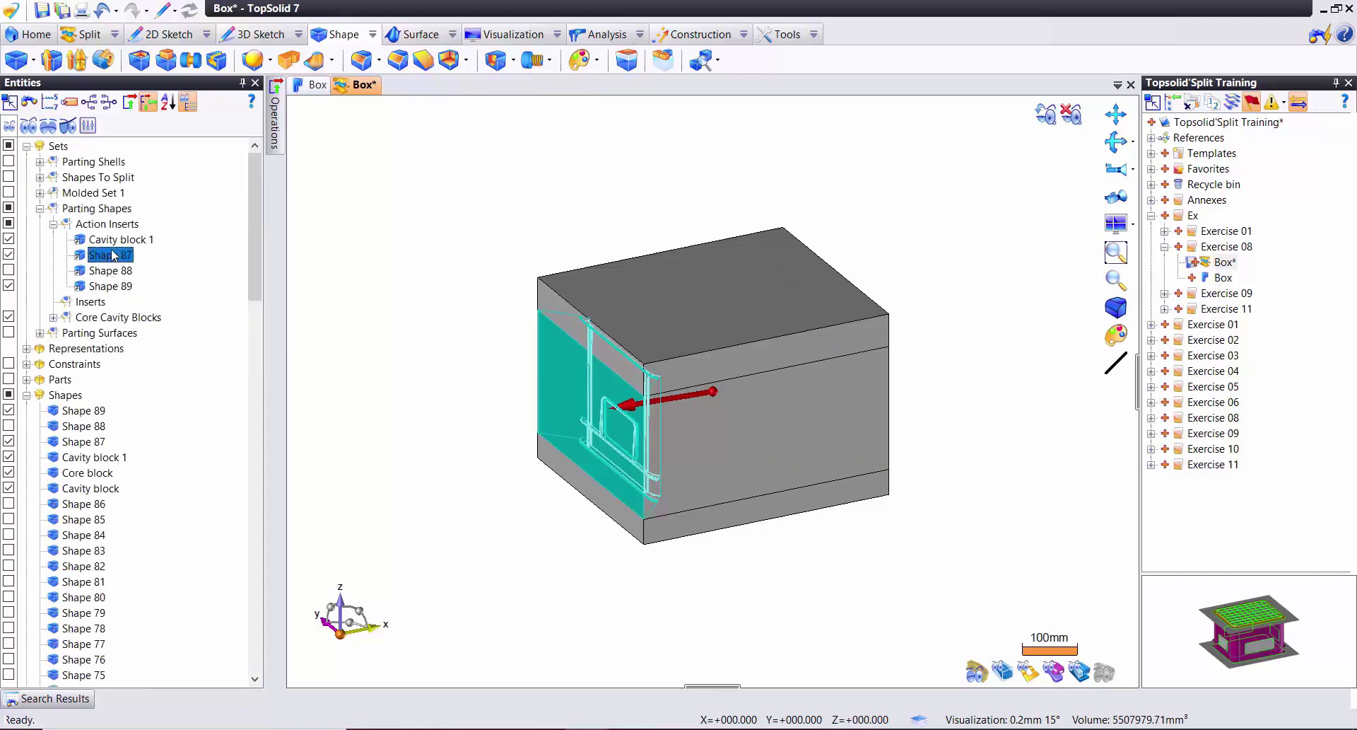
pyautogui.click(106, 255)
# - Inspect the slider blocks and the top cavity block in the model view
pyautogui.click(112, 286)
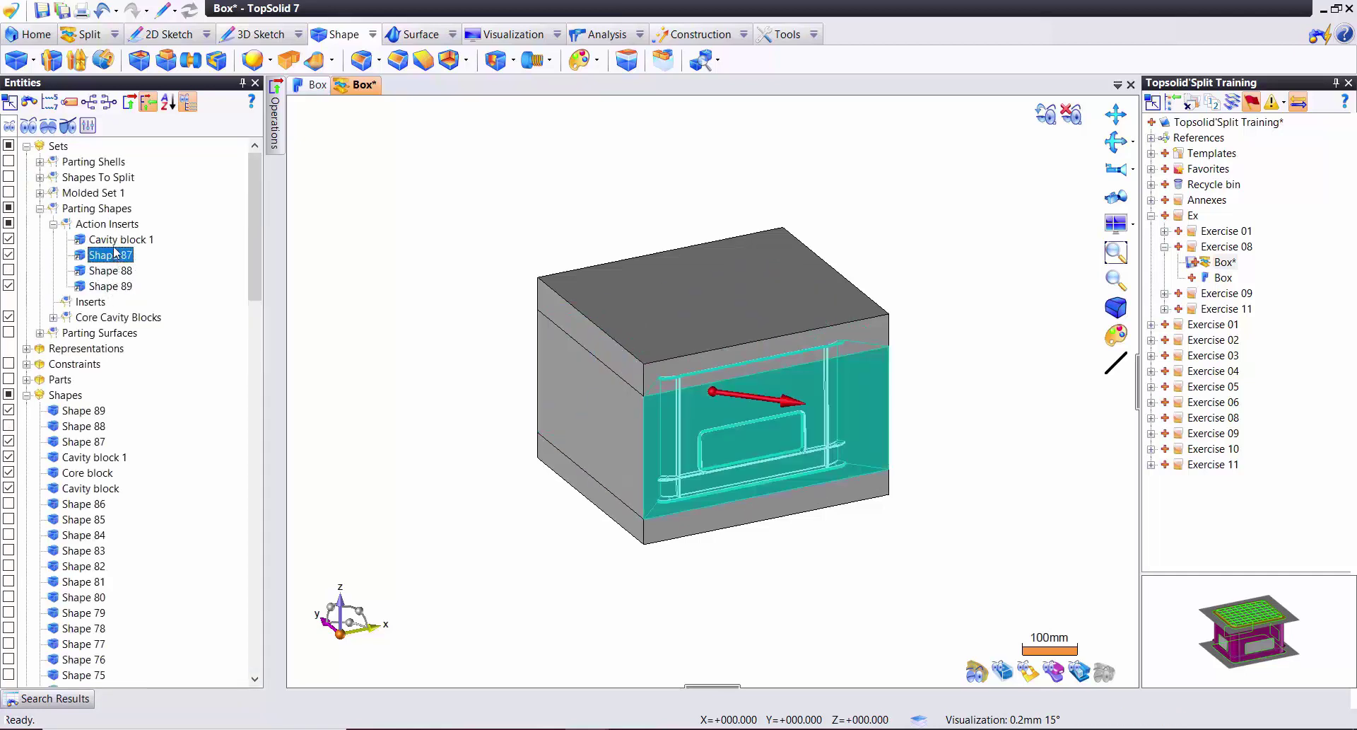
pyautogui.rightClick(448, 373)
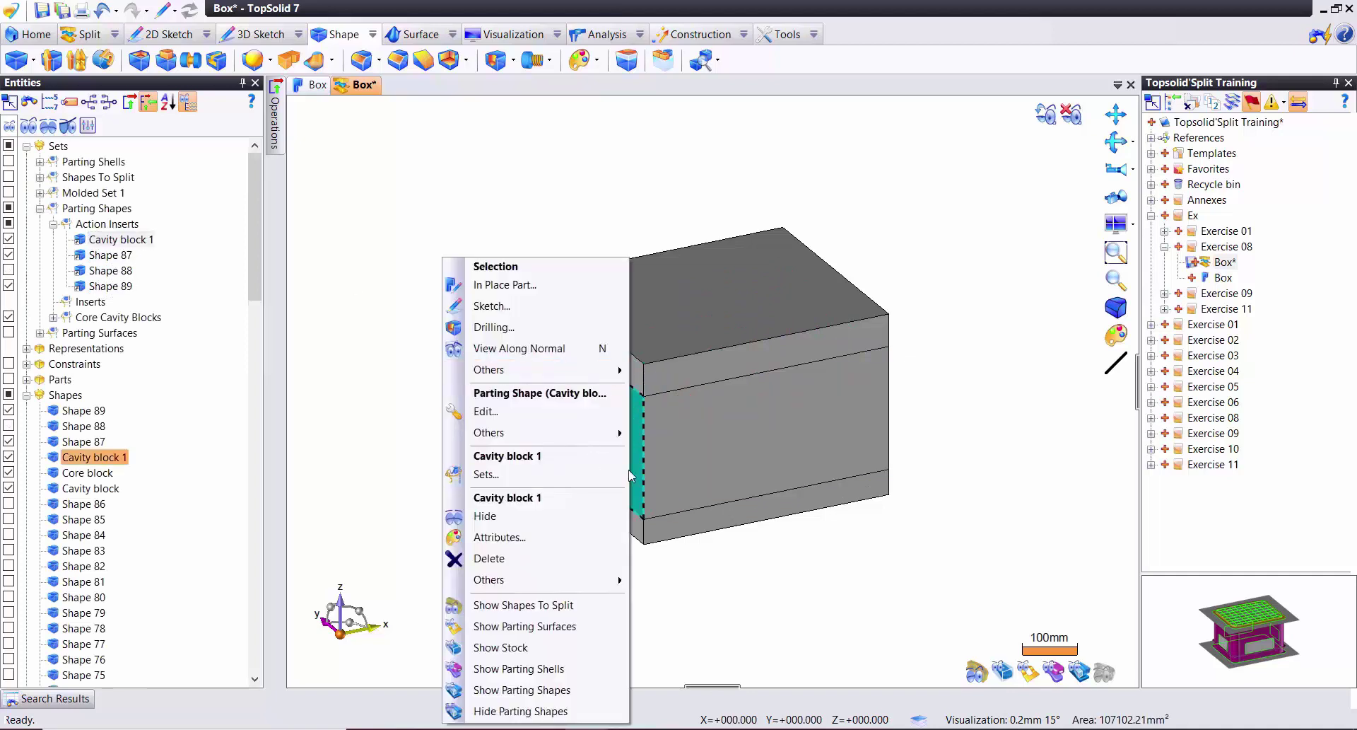
pyautogui.click(463, 251)
pyautogui.click(684, 321)
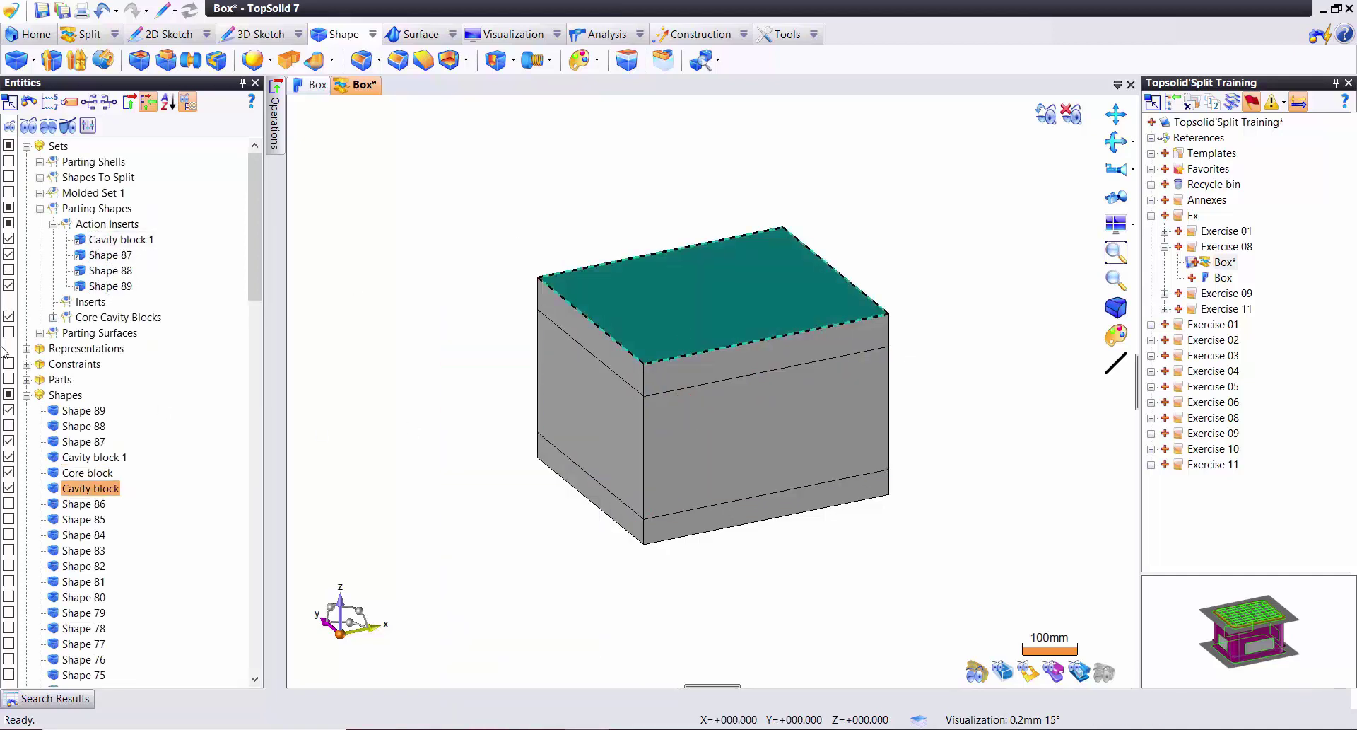
# - Remove Cavity block 1 from the Core Cavity Blocks set and save the Box document
pyautogui.click(53, 316)
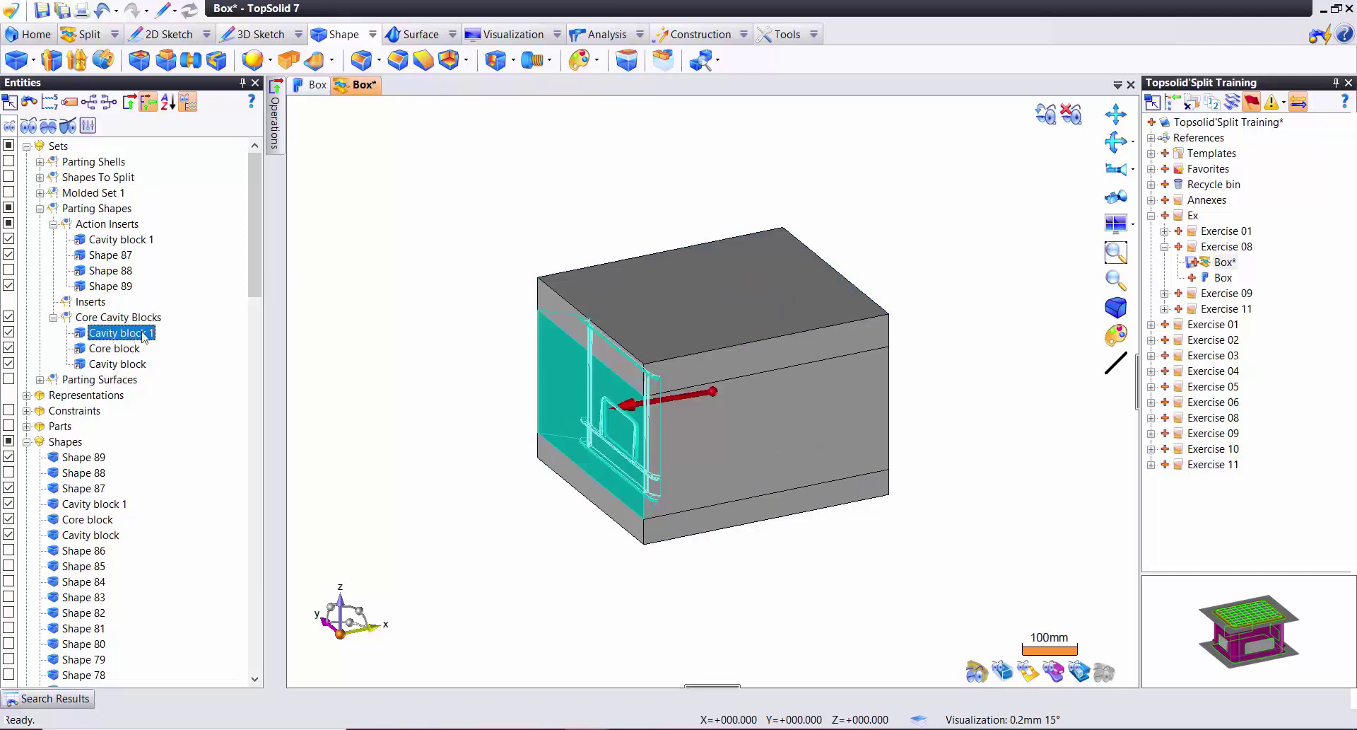
pyautogui.press('Delete')
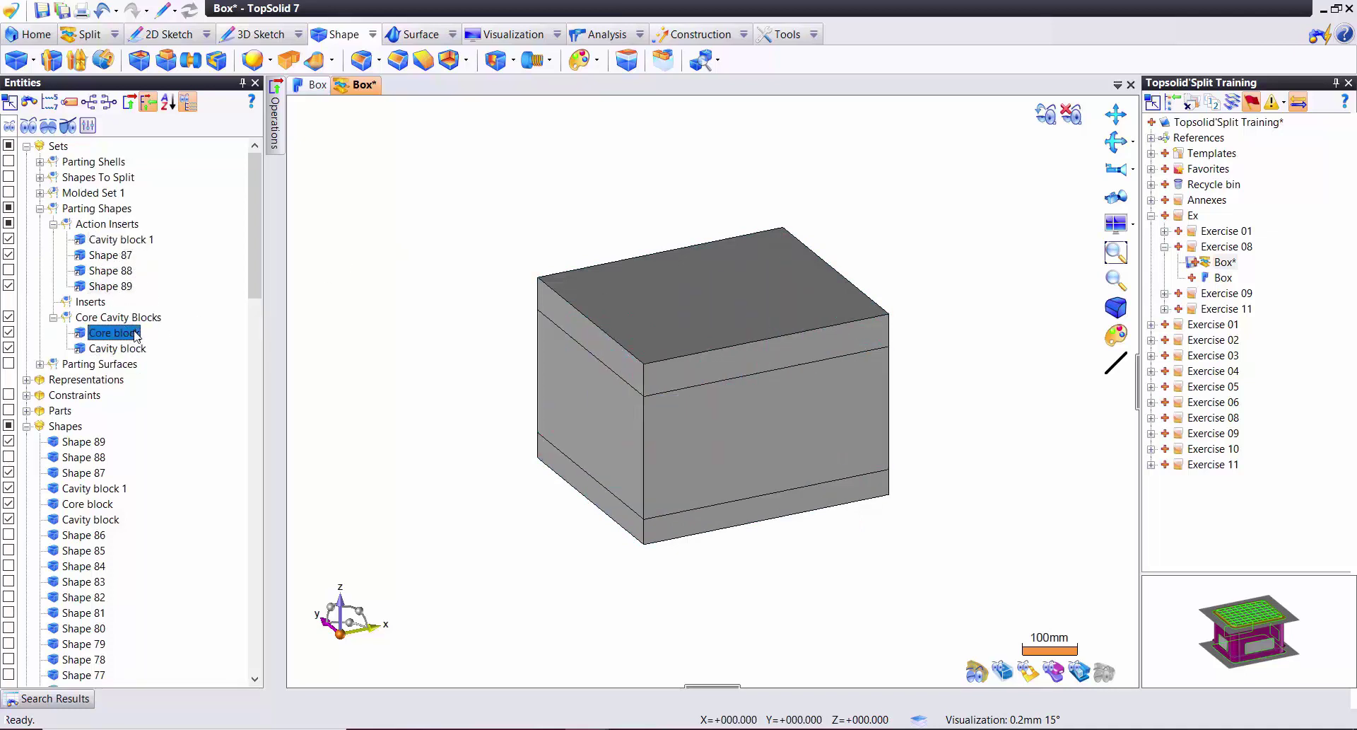
pyautogui.hotkey('ctrl', 's')
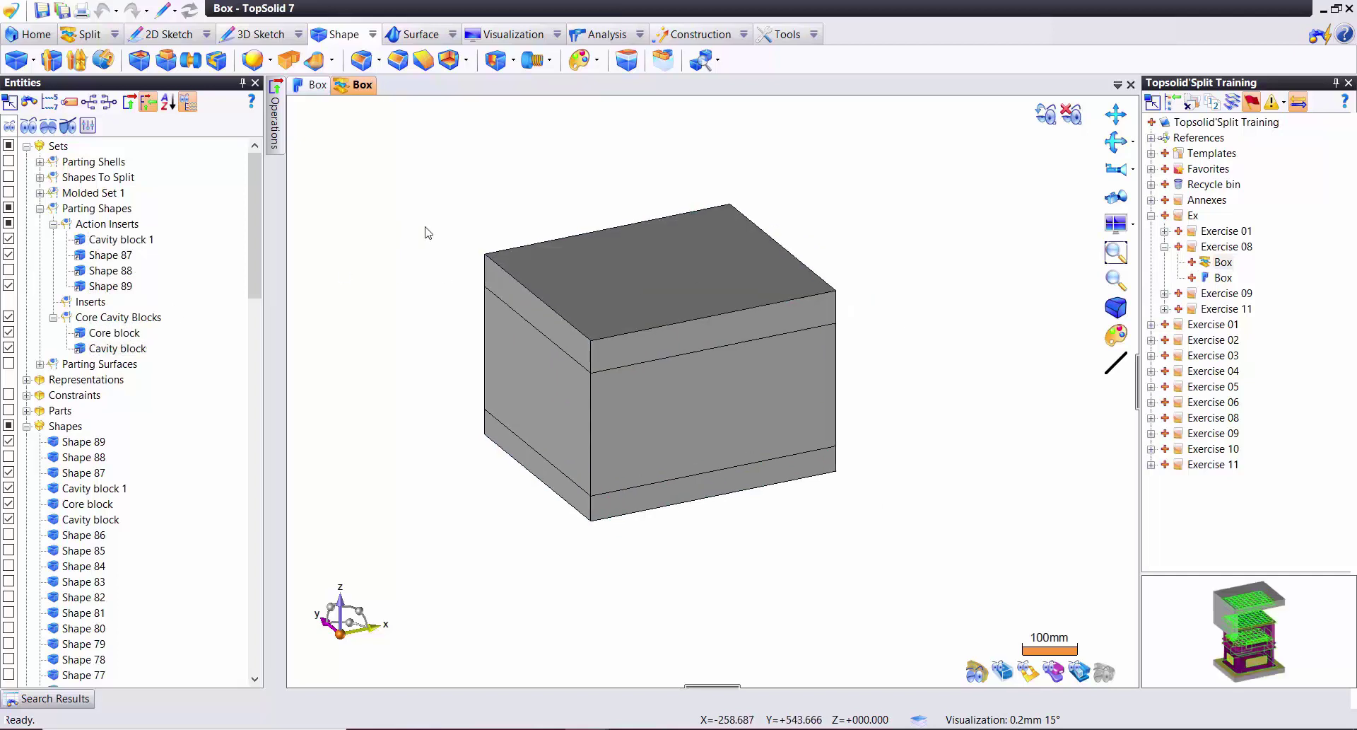
# - Derive the Core Cavity Blocks as part documents into the Exercise 08 folder
pyautogui.click(96, 42)
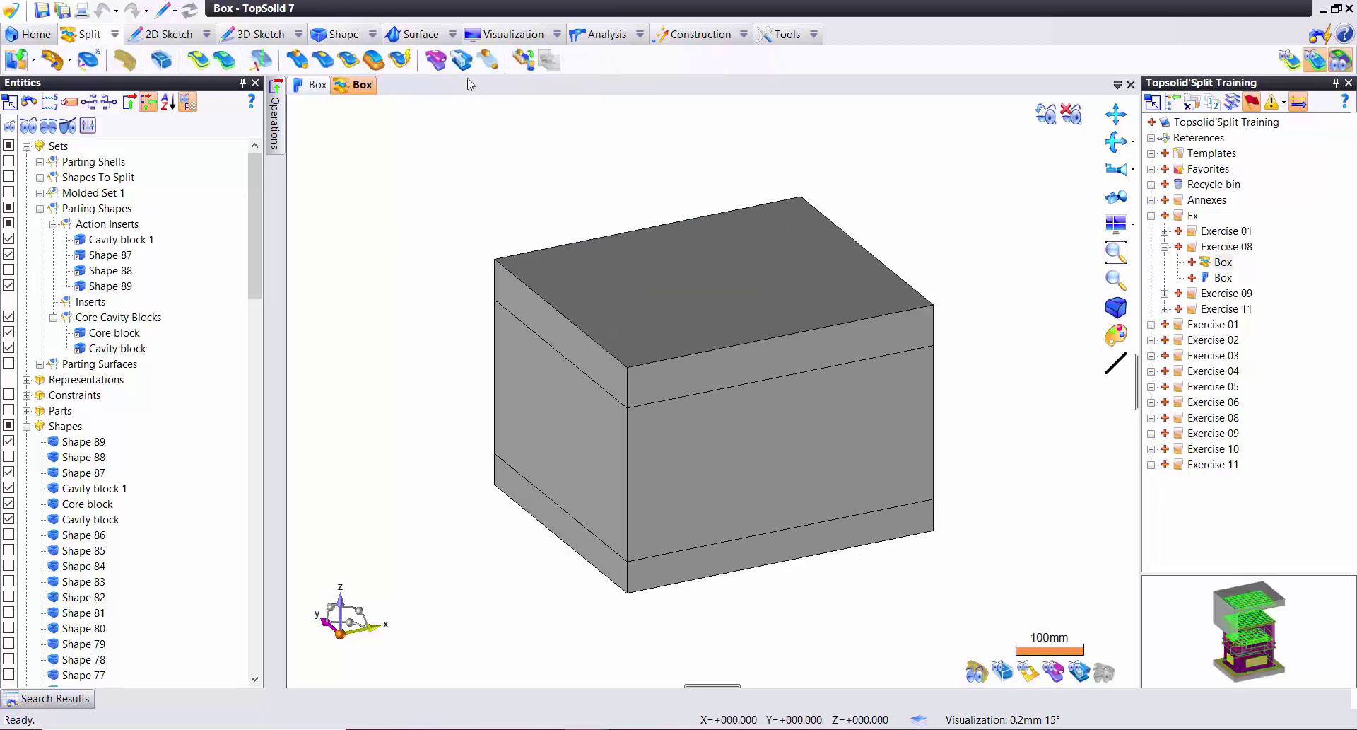
pyautogui.click(524, 61)
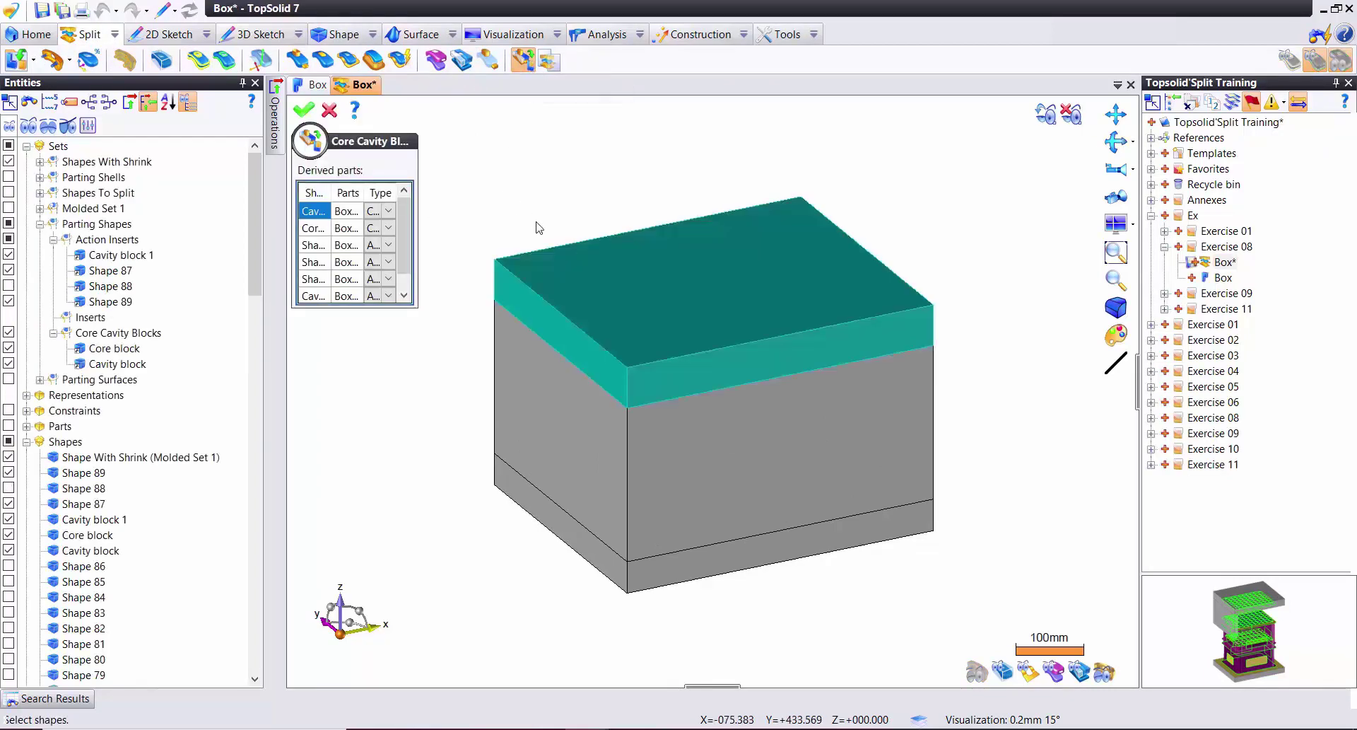
pyautogui.click(304, 112)
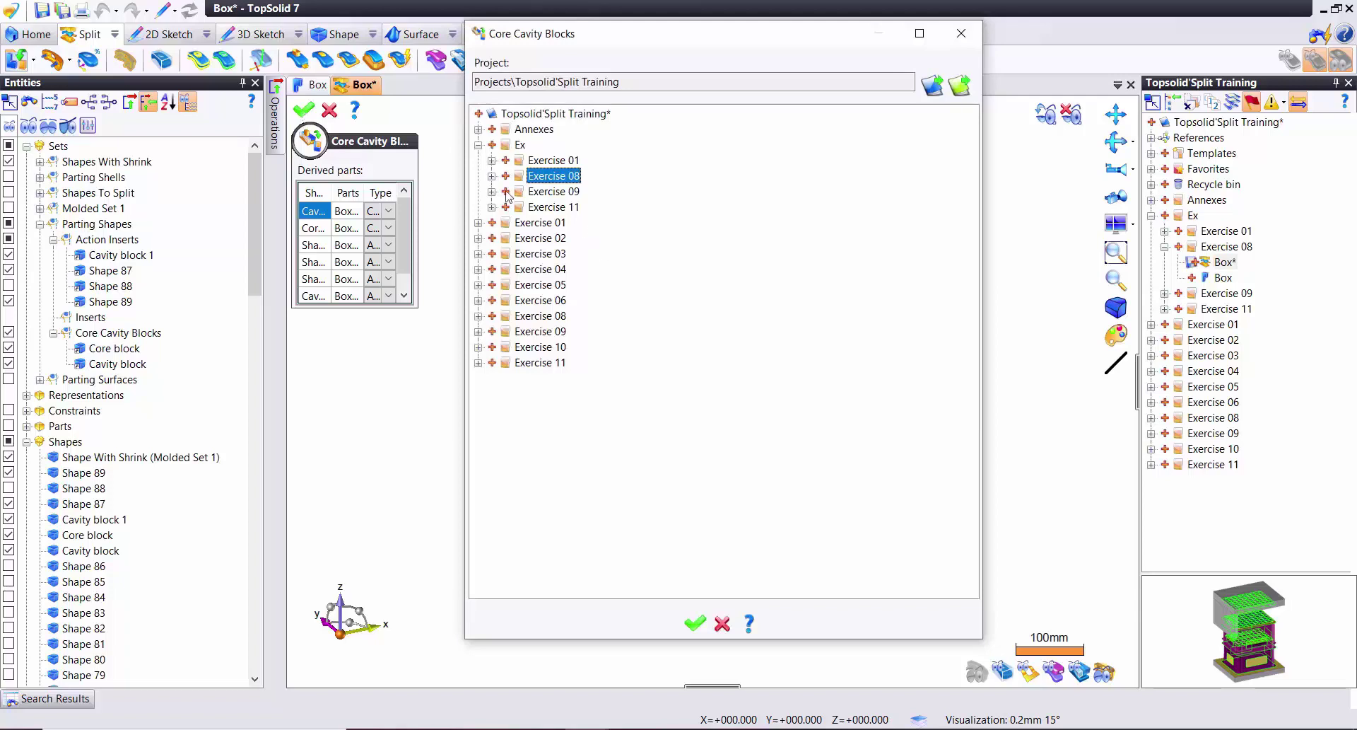
pyautogui.click(695, 622)
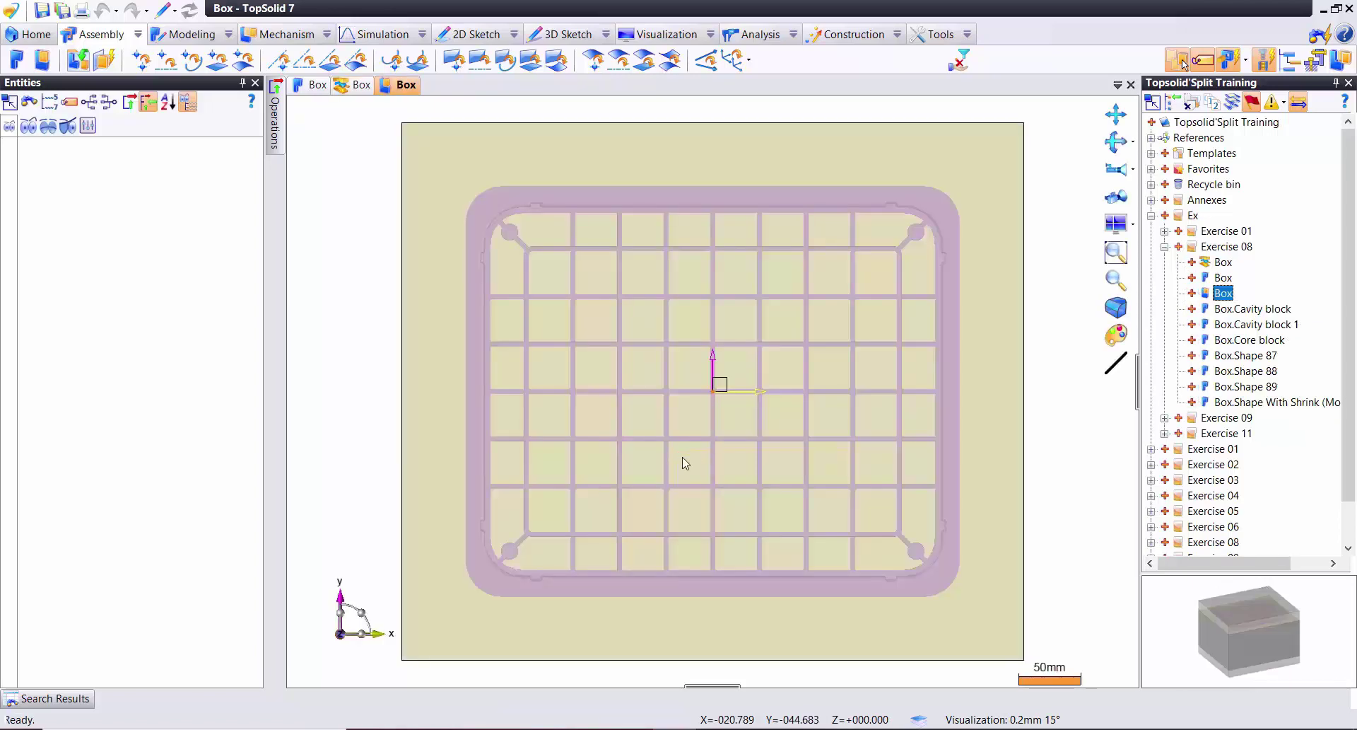
# - Open the Box.Cavity block derived part and orbit around it
pyautogui.click(1116, 196)
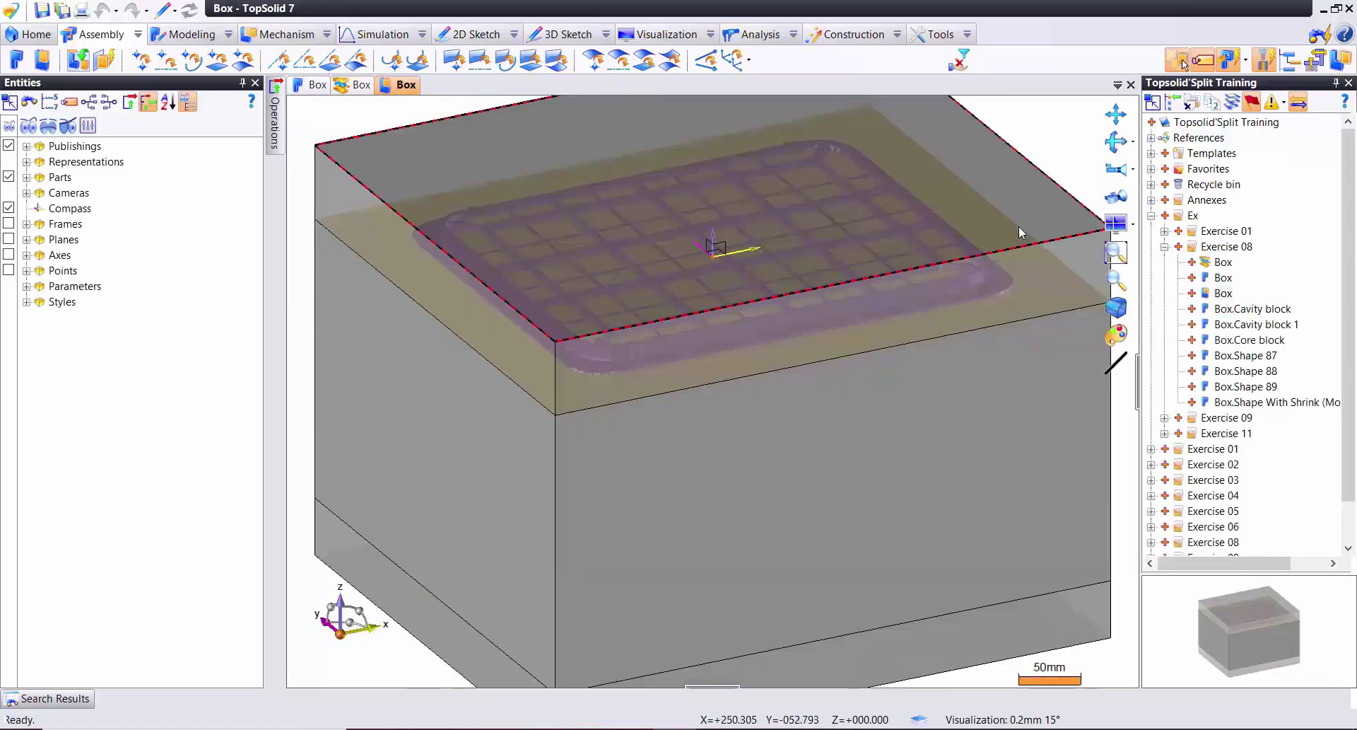
pyautogui.scroll(-1, 1020, 232)
pyautogui.scroll(-1, 964, 357)
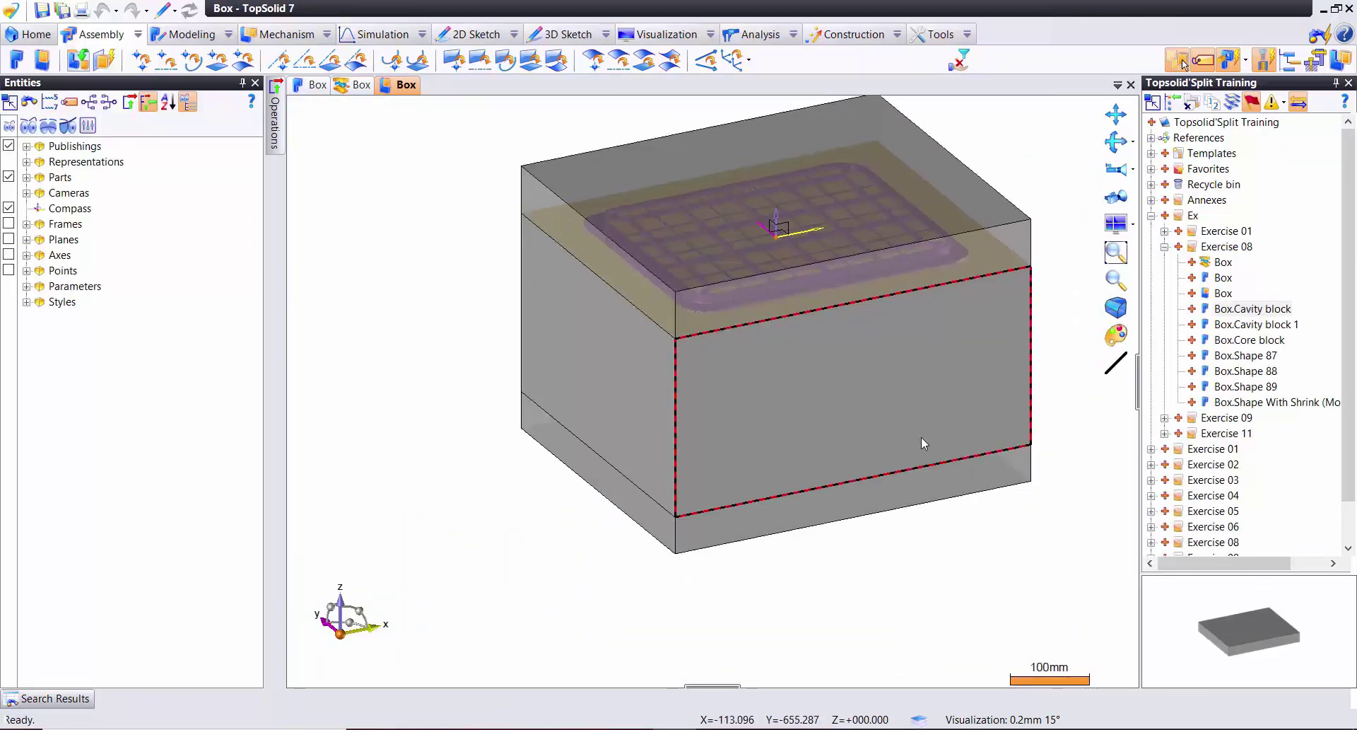
pyautogui.click(1237, 311)
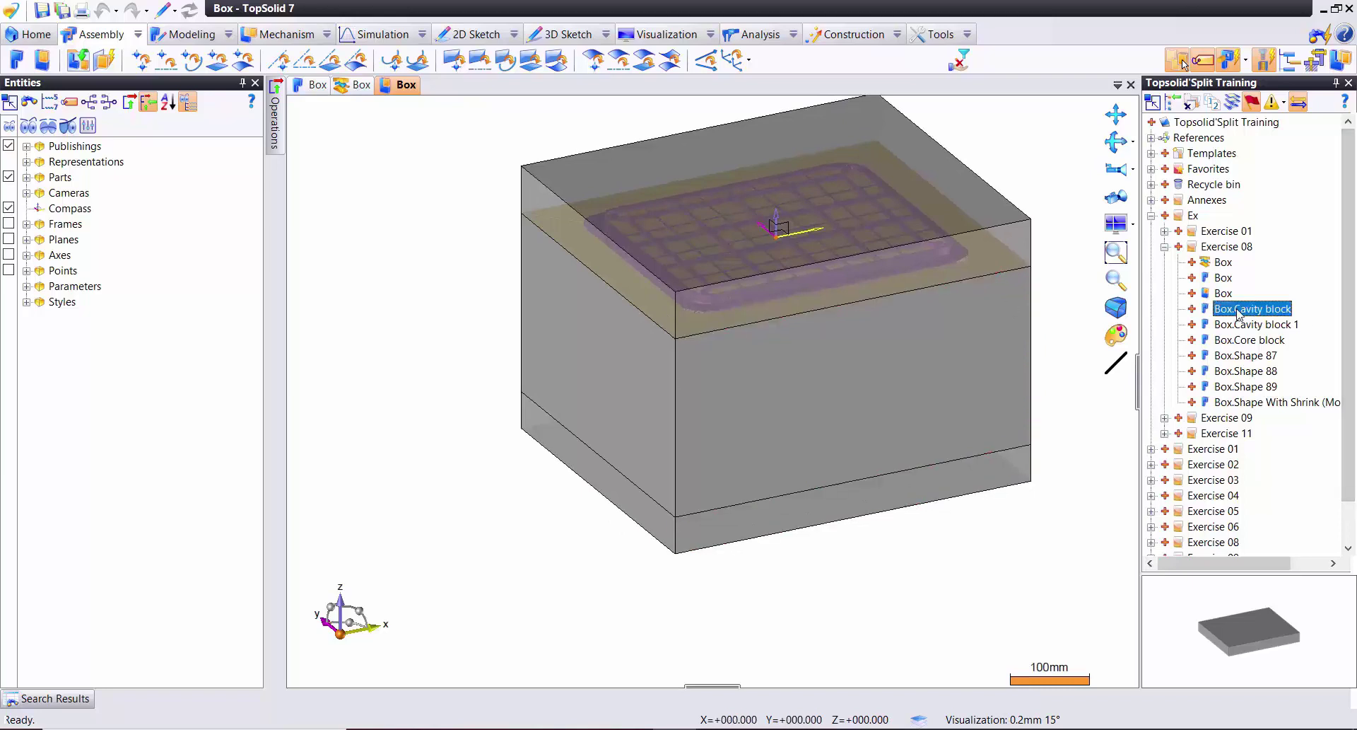
pyautogui.doubleClick(1237, 311)
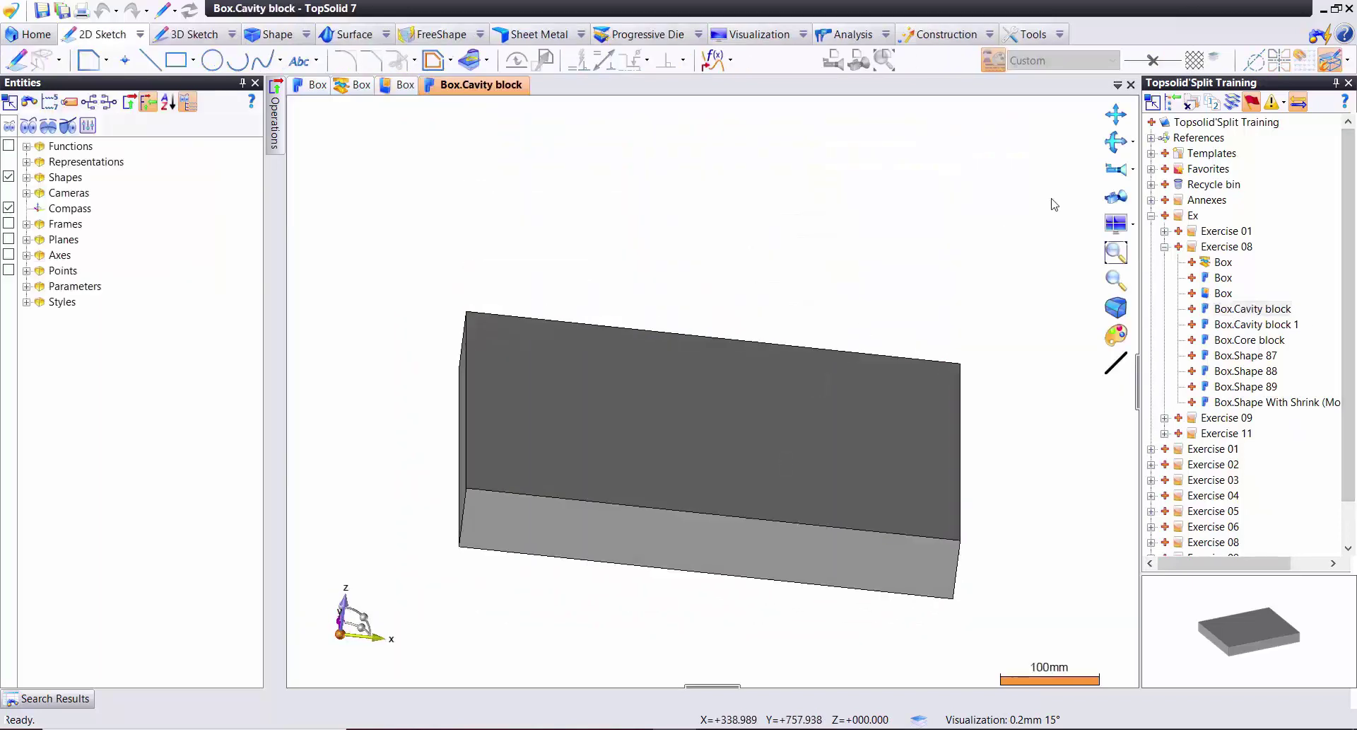
pyautogui.click(1115, 196)
pyautogui.moveTo(877, 297); pyautogui.dragTo(837, 443)
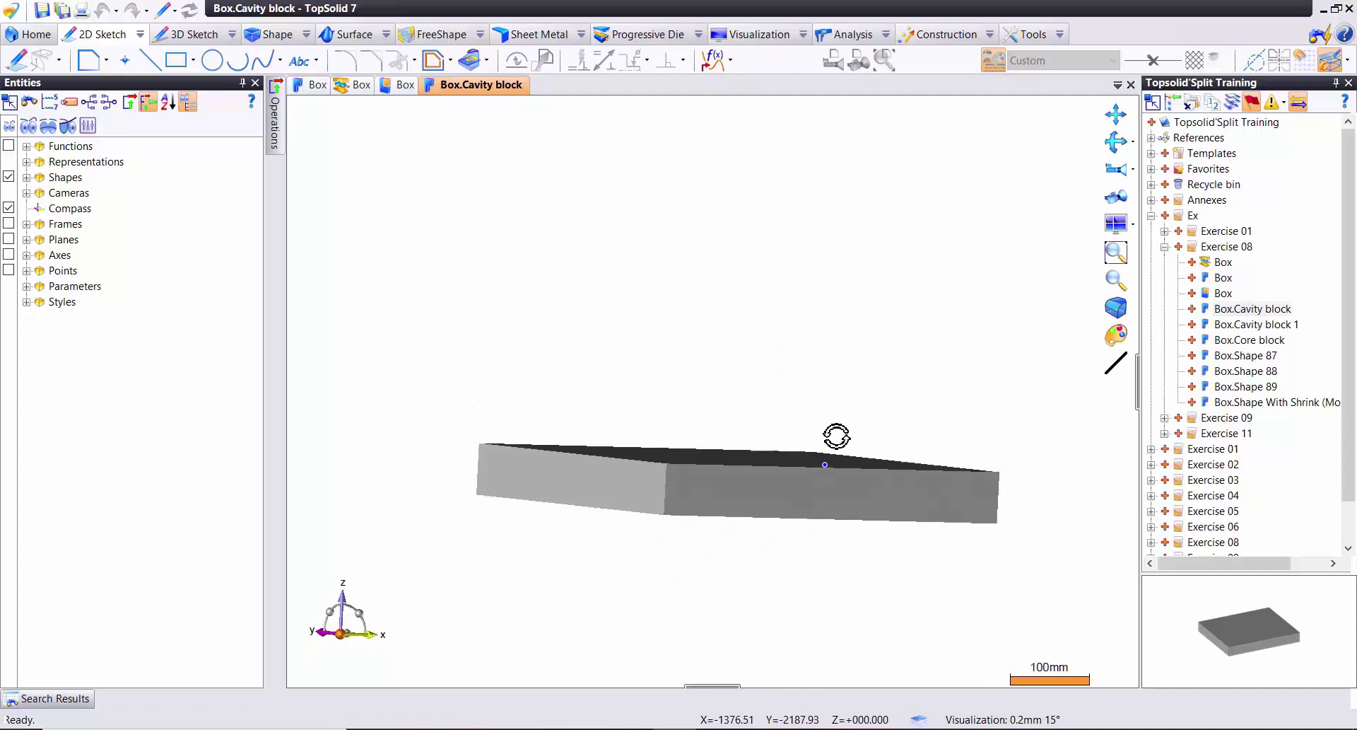
# - Open the Box.Cavity block 1, Core block, Shape 87 and Shape 88 parts
pyautogui.click(1236, 325)
pyautogui.doubleClick(1237, 325)
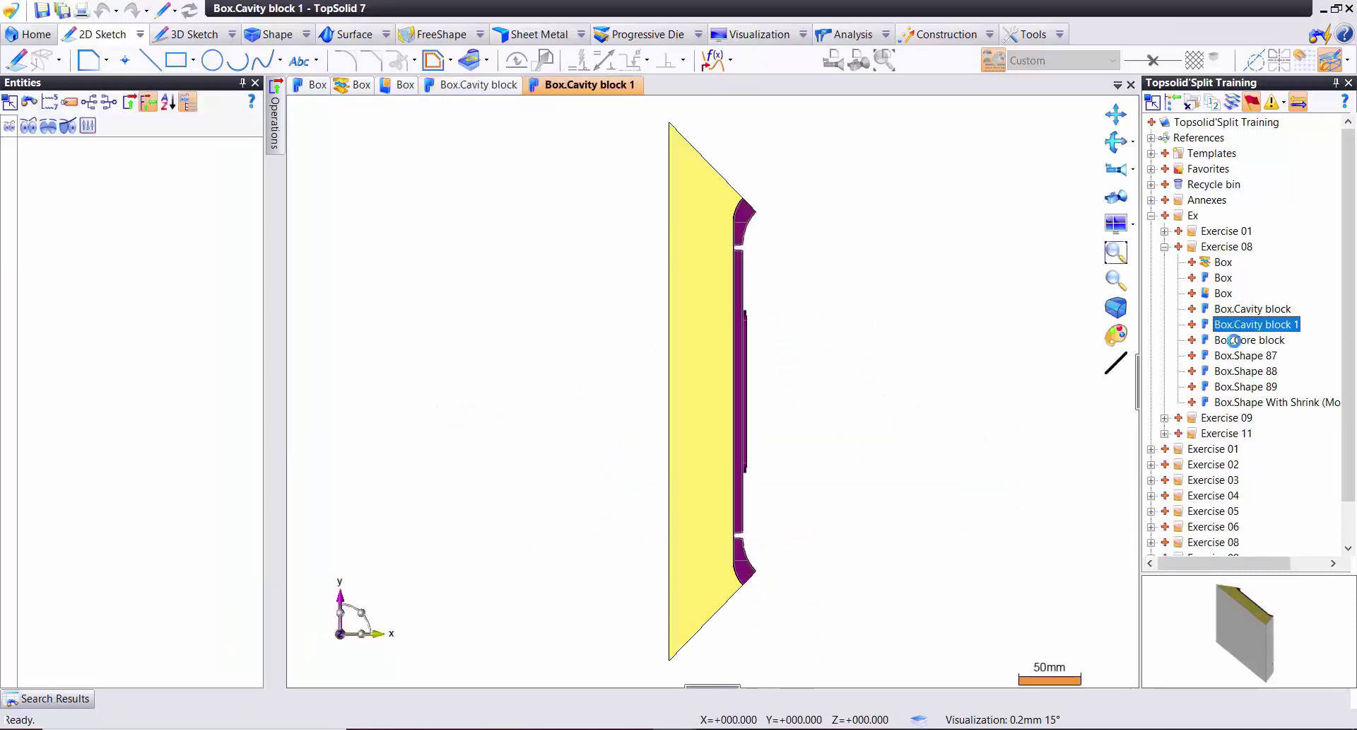
pyautogui.doubleClick(1236, 341)
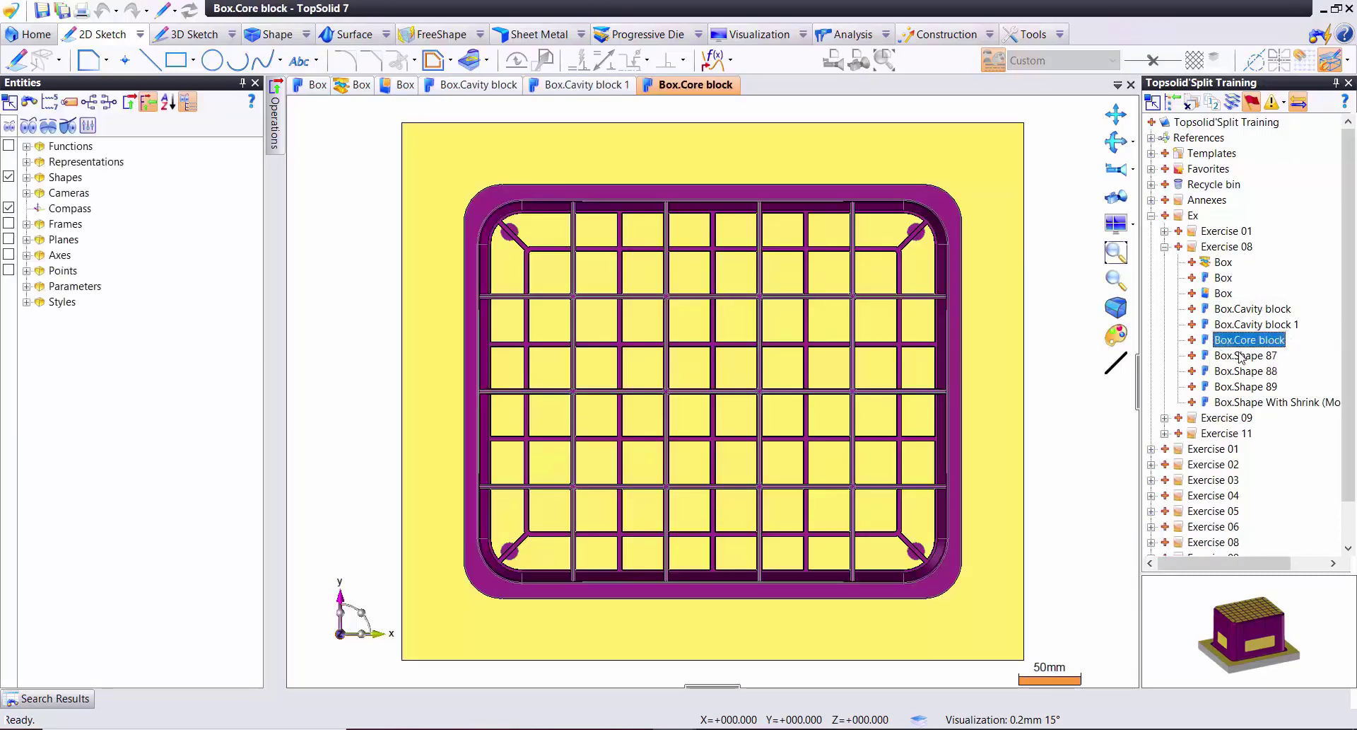
pyautogui.doubleClick(1237, 356)
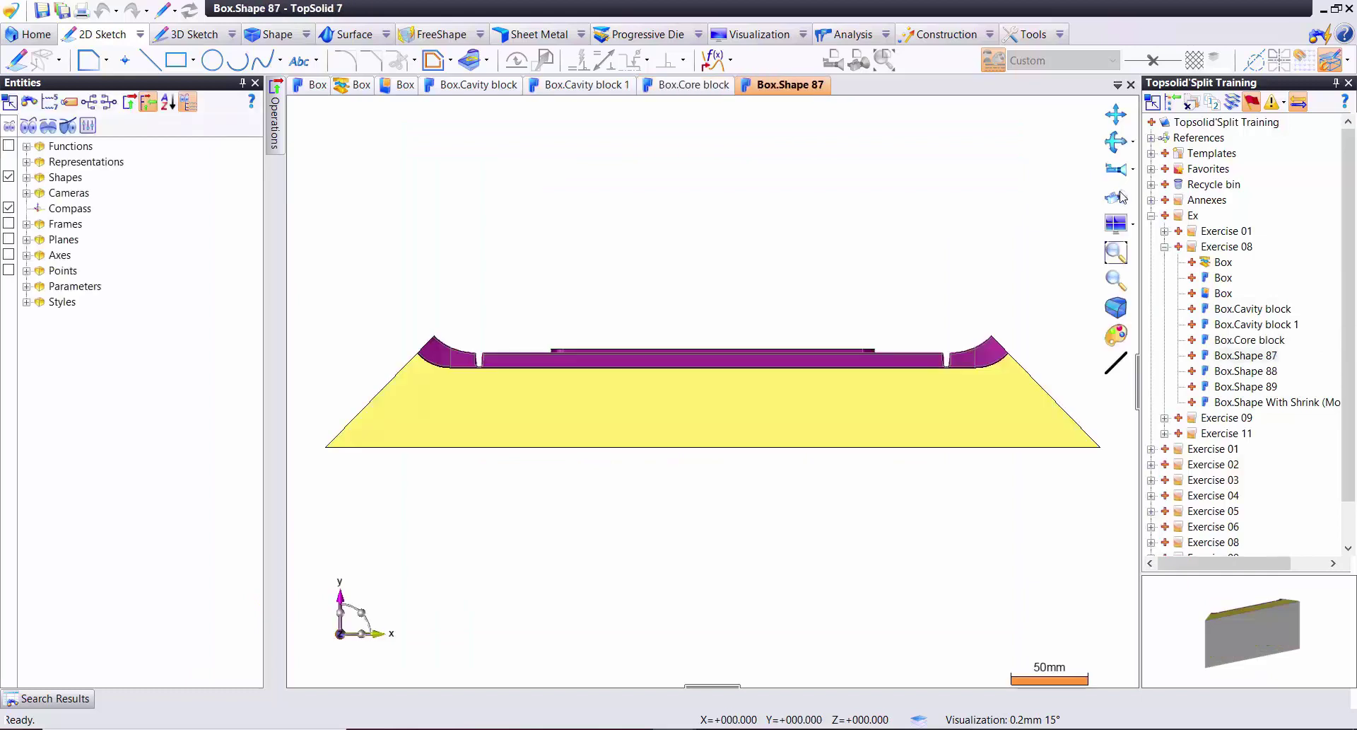
pyautogui.click(1239, 372)
pyautogui.doubleClick(1238, 372)
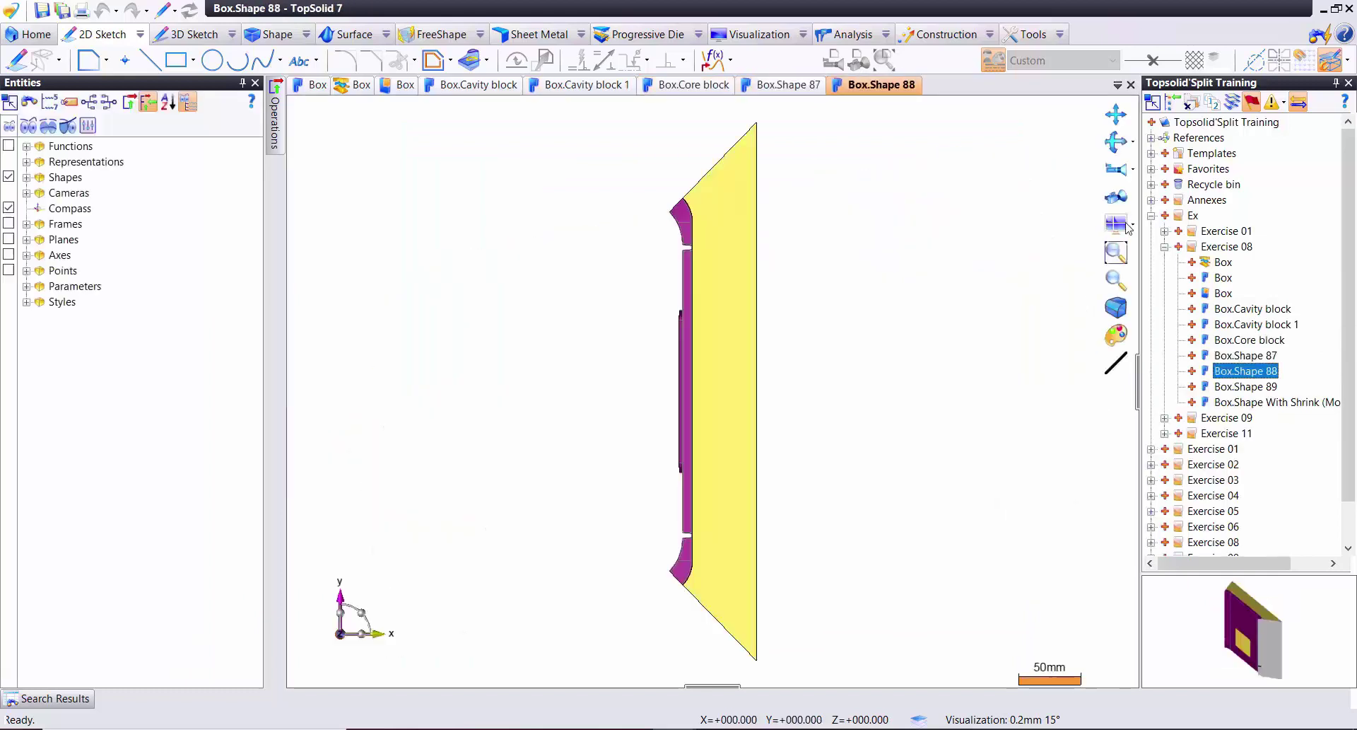
# - Open Box.Shape 89 and Box.Shape With Shrink, then return to the Box document
pyautogui.doubleClick(1234, 387)
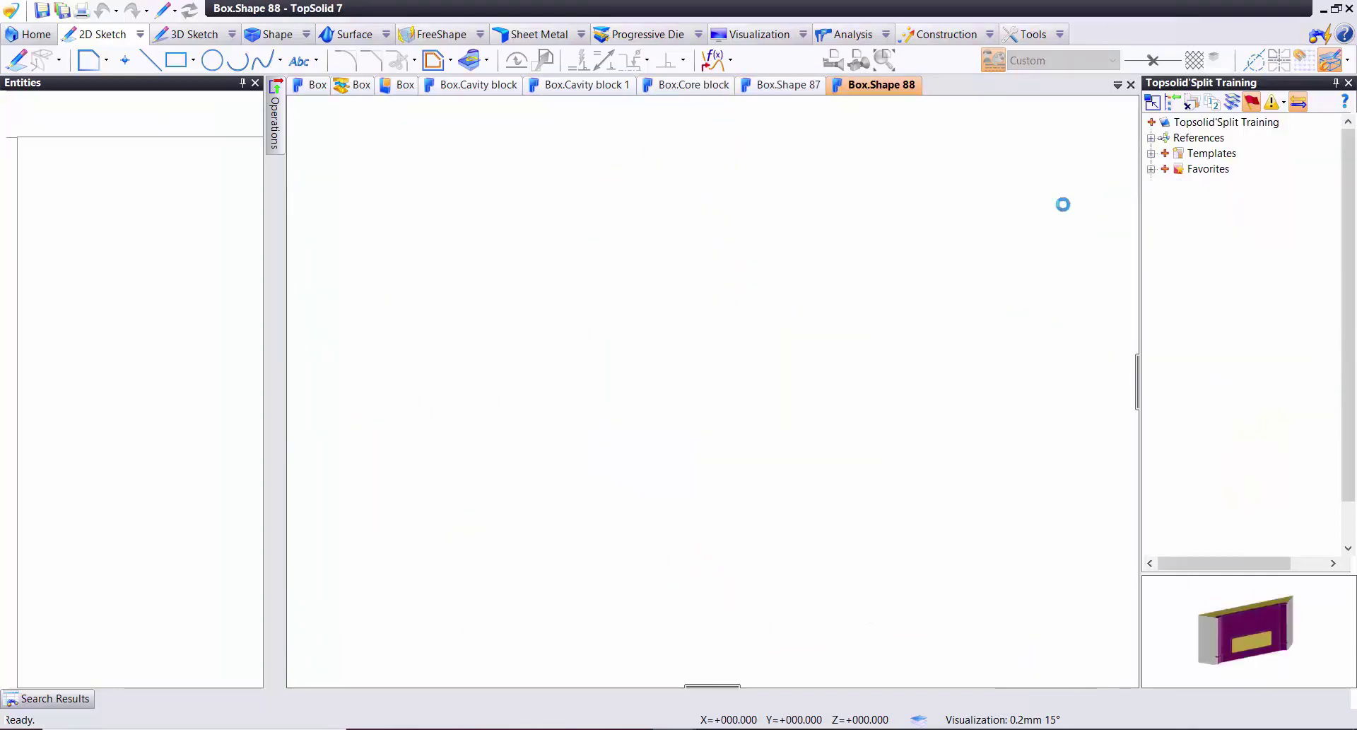
pyautogui.doubleClick(1248, 402)
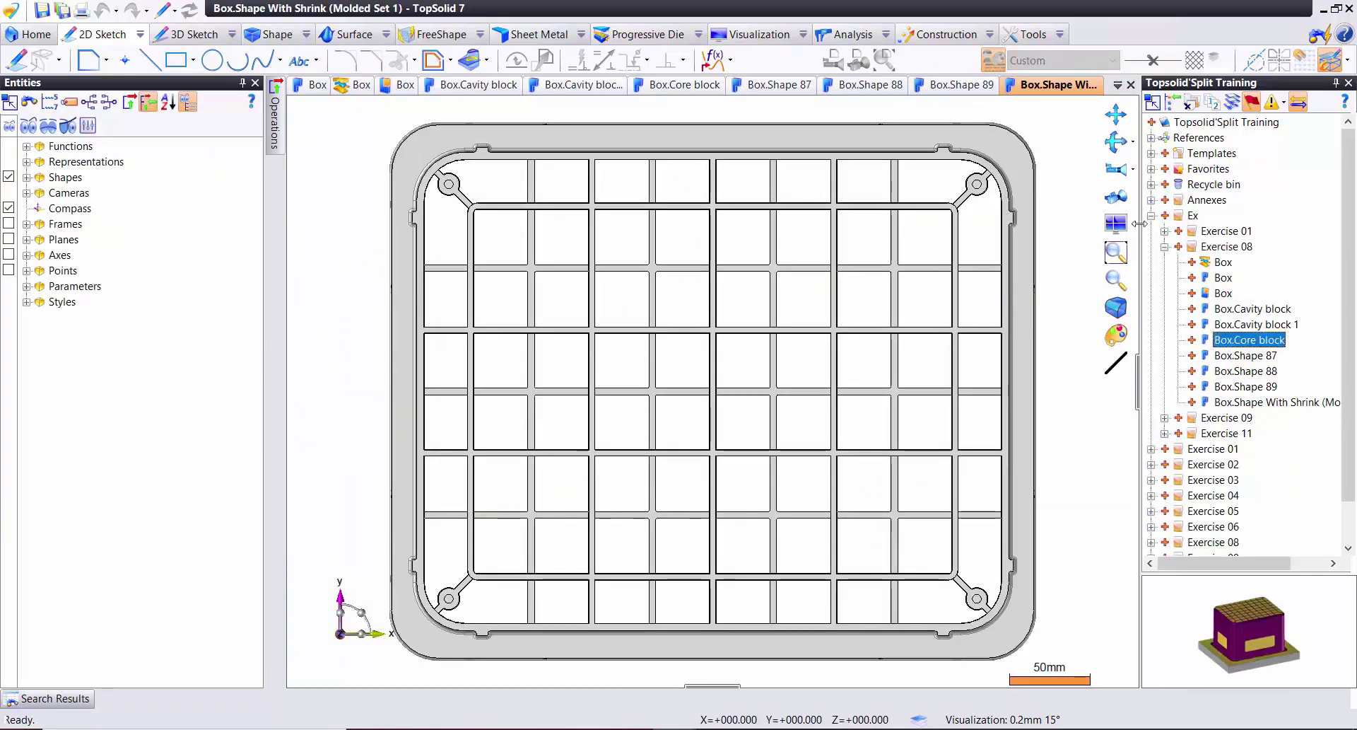
pyautogui.click(1116, 197)
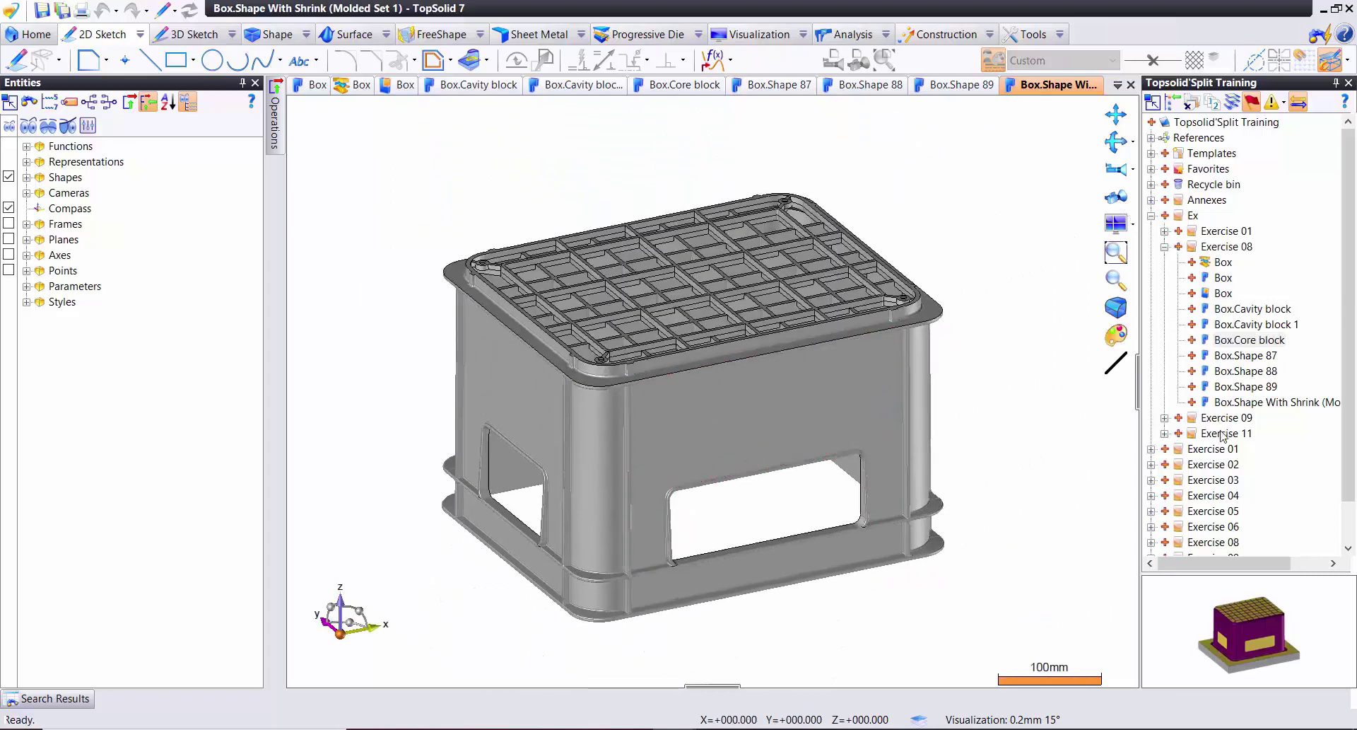
pyautogui.doubleClick(1223, 263)
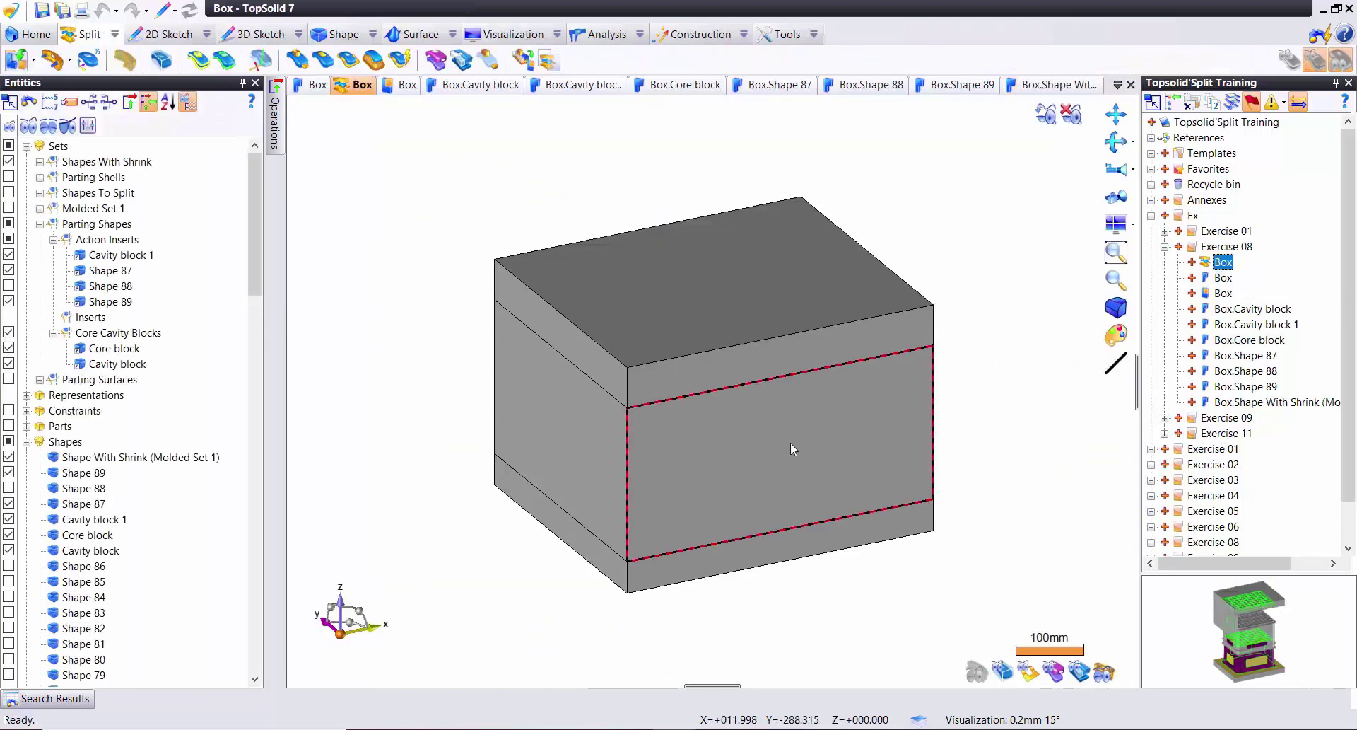